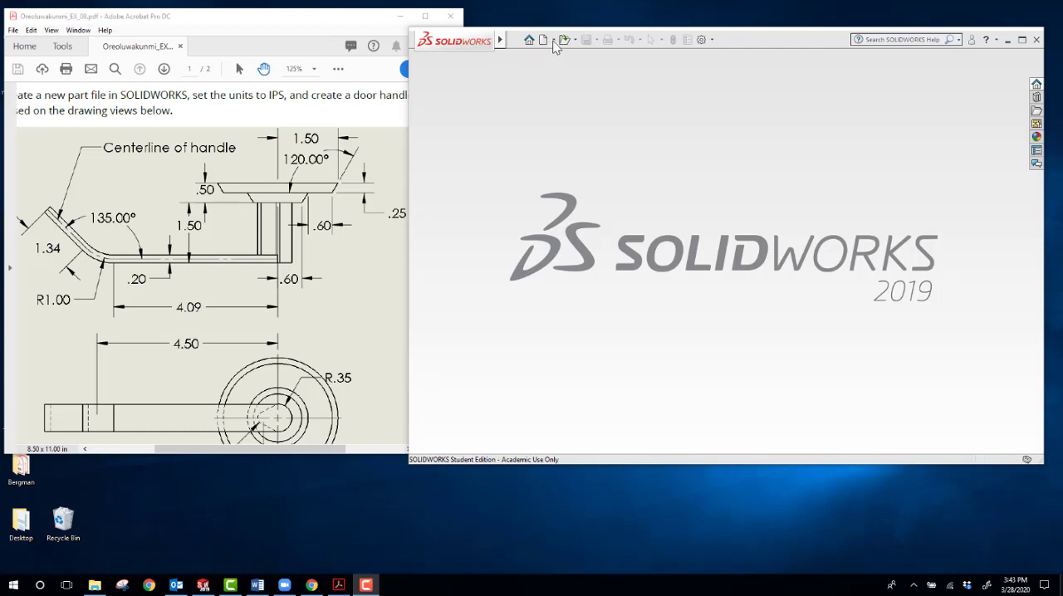
Step: Create a new part document from the Part_IPS template
{"action": "left_click", "coordinate": [555, 46]}
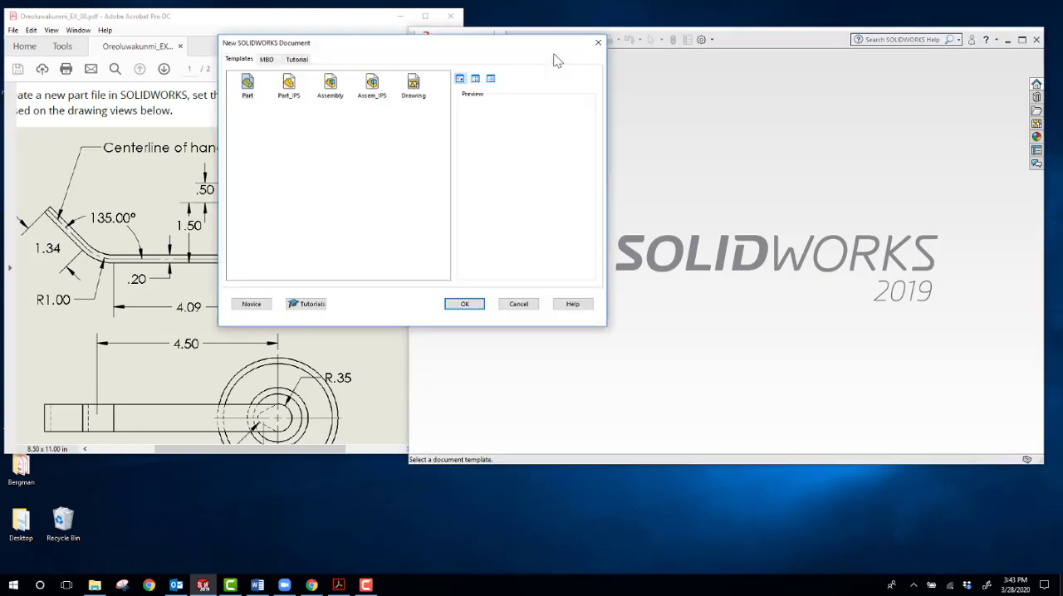
{"action": "left_click", "coordinate": [297, 94]}
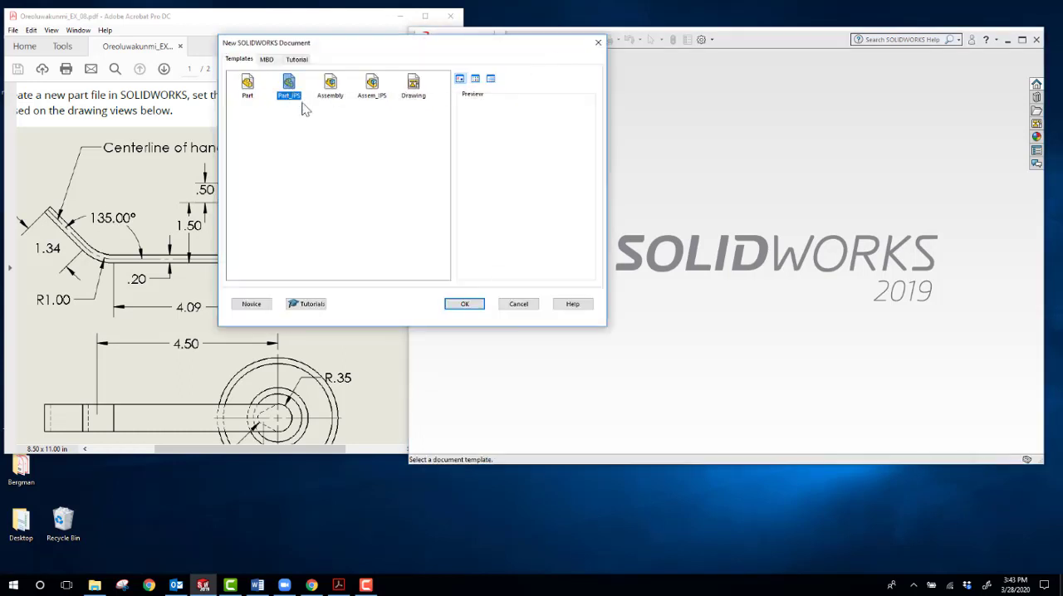
{"action": "left_click", "coordinate": [463, 305]}
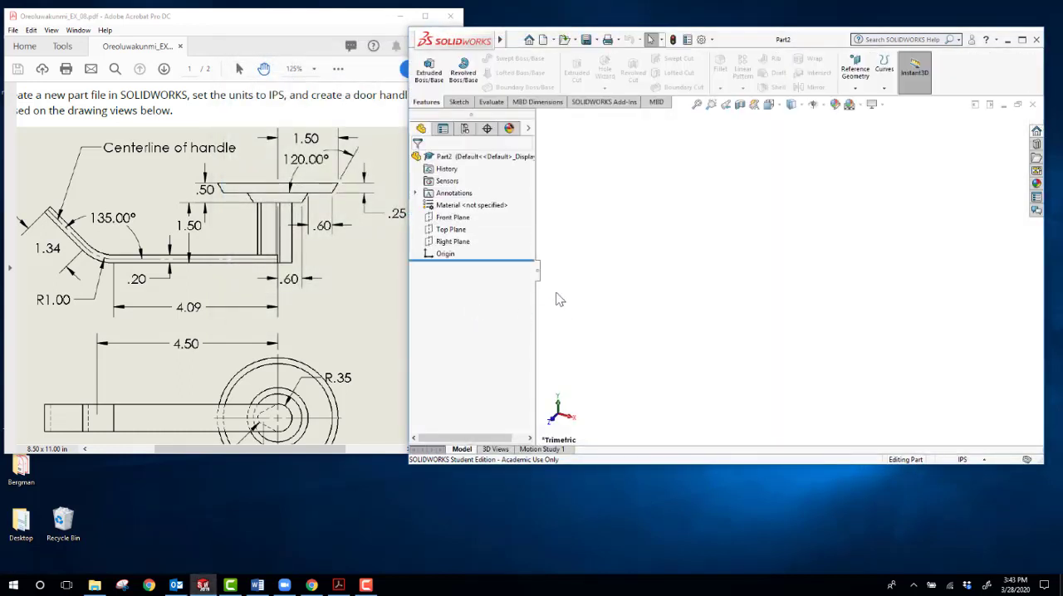
Step: Check the lower view of the handle drawing, and start a new sketch on the Top Plane
{"action": "scroll", "coordinate": [253, 390], "scroll_direction": "down", "scroll_amount": 3}
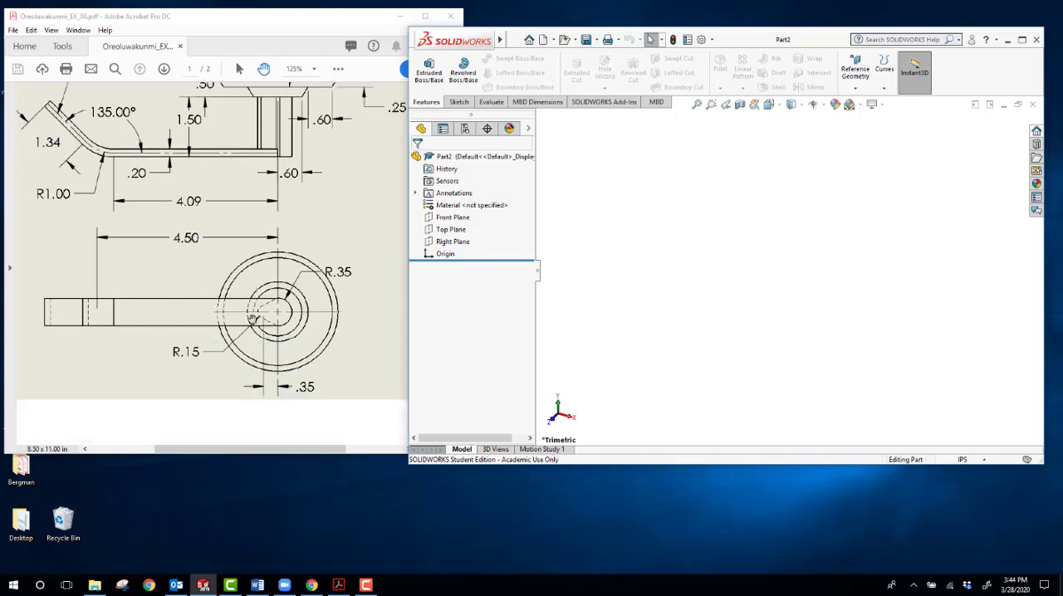
{"action": "scroll", "coordinate": [252, 320], "scroll_direction": "up", "scroll_amount": 3}
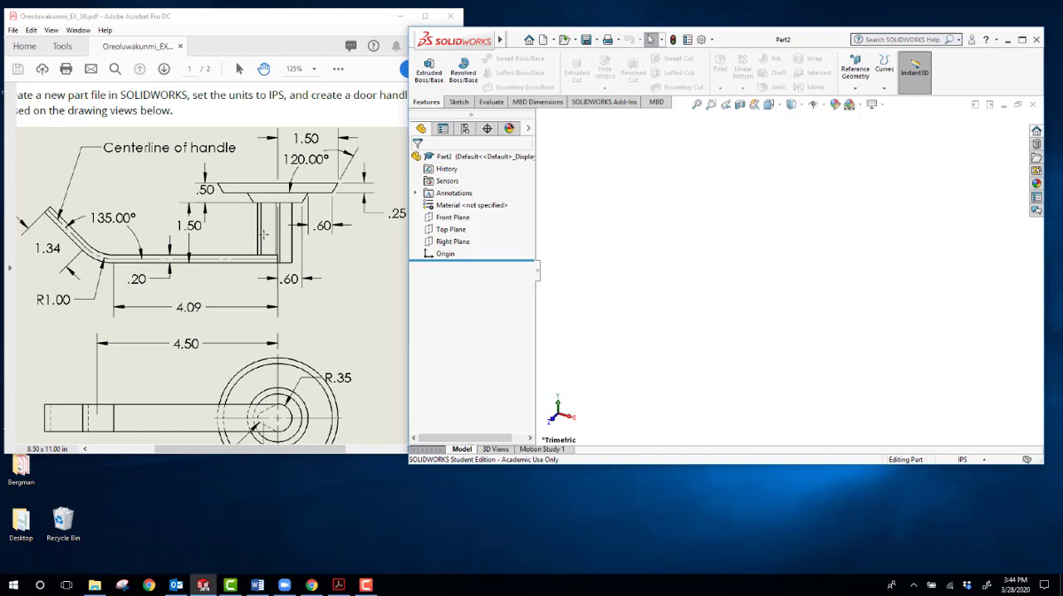
{"action": "left_click", "coordinate": [459, 102]}
{"action": "left_click", "coordinate": [424, 66]}
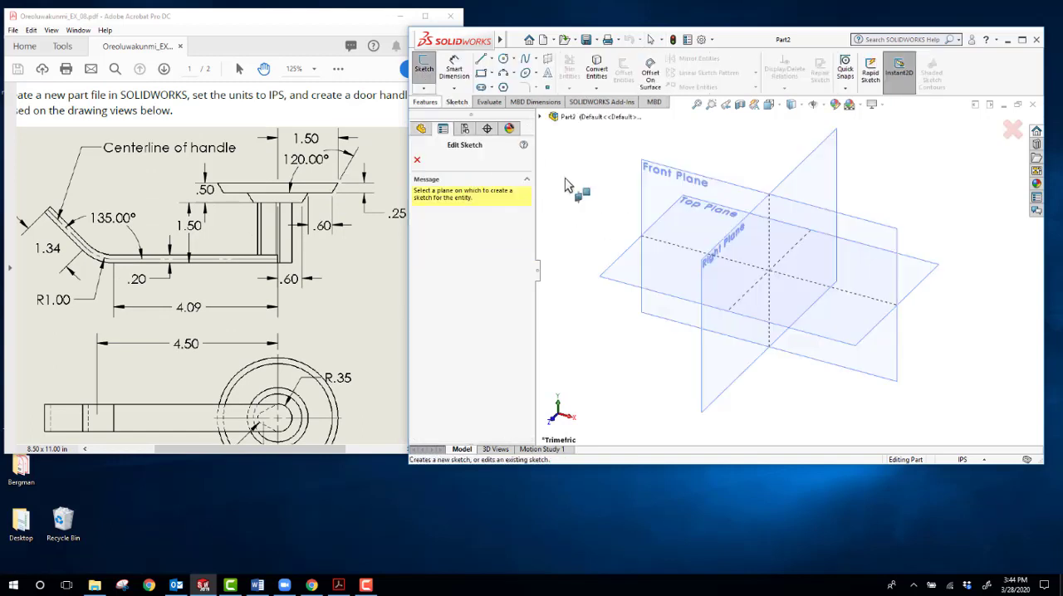
{"action": "left_click", "coordinate": [642, 299]}
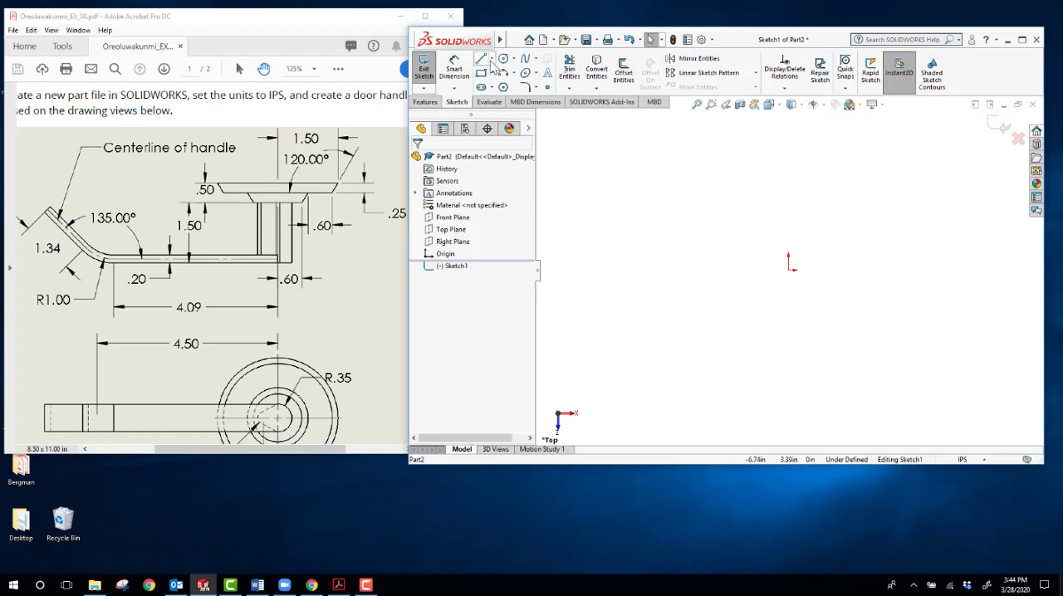
Step: Draw a vertical construction centerline of infinite length through the origin
{"action": "left_click", "coordinate": [491, 61]}
{"action": "left_click", "coordinate": [509, 83]}
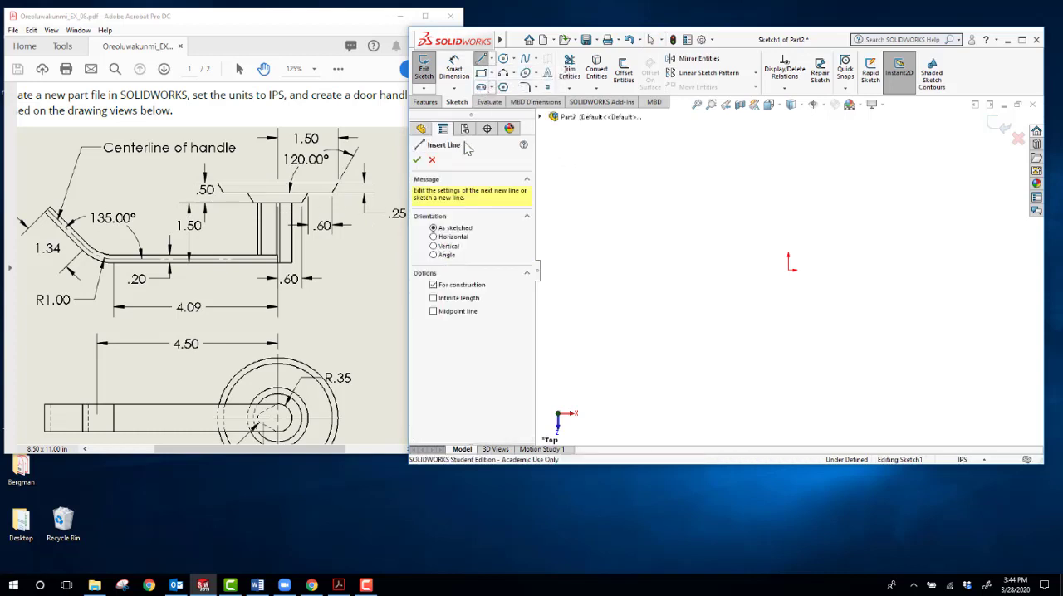
{"action": "left_click", "coordinate": [432, 247]}
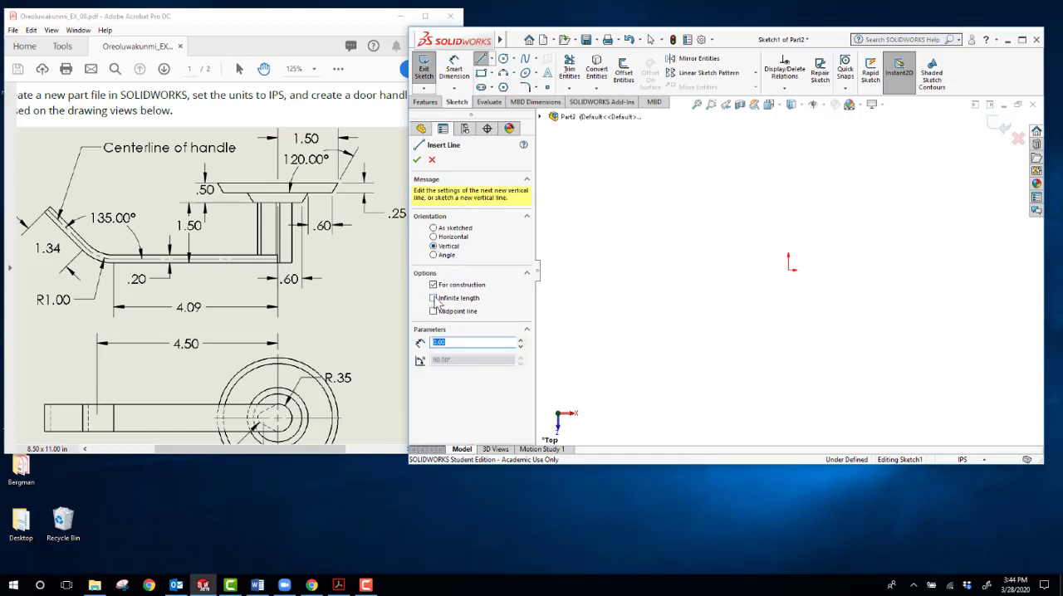
{"action": "left_click", "coordinate": [434, 298]}
{"action": "left_click", "coordinate": [789, 281]}
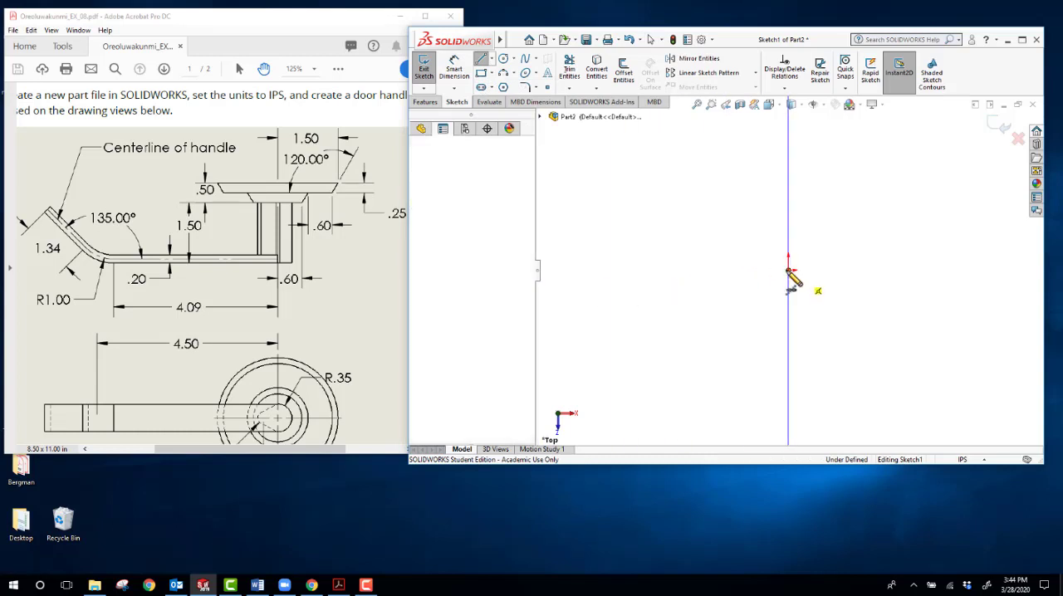
{"action": "left_click", "coordinate": [418, 161]}
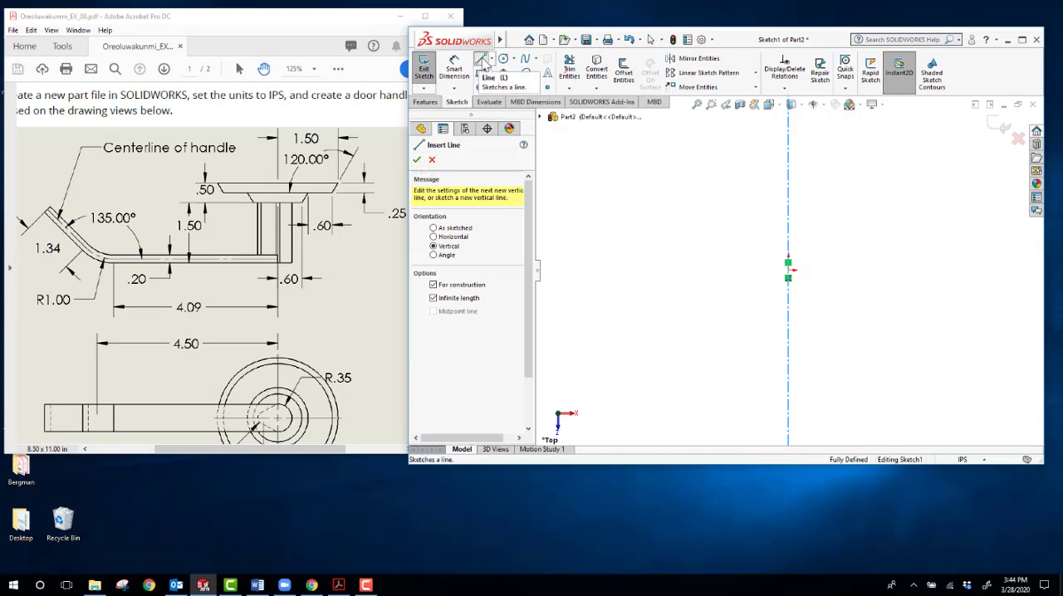
Step: Sketch a closed stepped half-profile from the origin, about 4.3 in wide along its upper edge, with two parallel slanted sides and its inner edge on the centerline
{"action": "left_click", "coordinate": [481, 61]}
{"action": "left_click", "coordinate": [481, 60]}
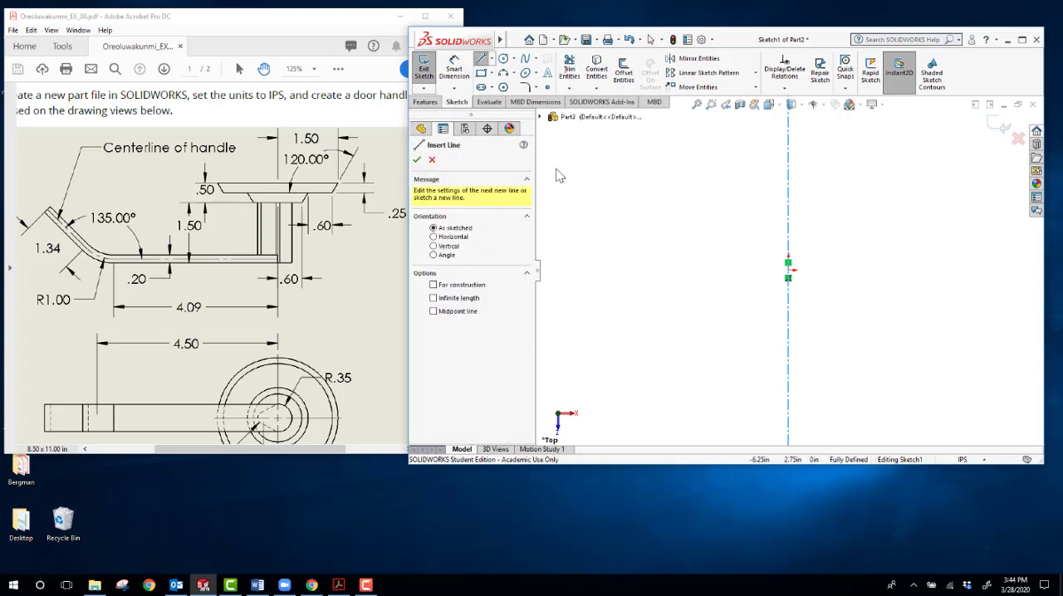
{"action": "left_click", "coordinate": [788, 270]}
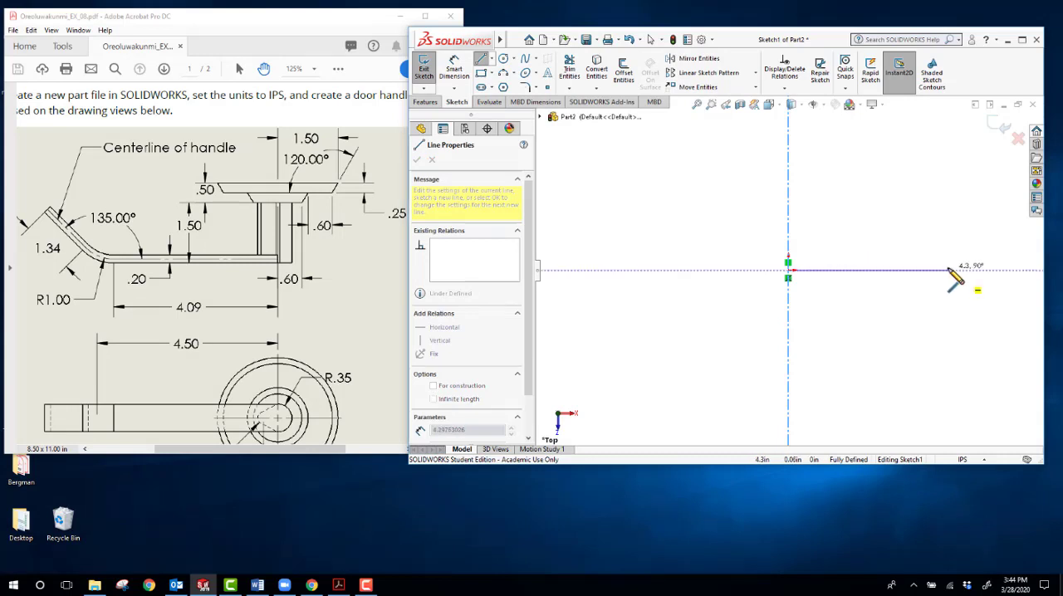
{"action": "left_click", "coordinate": [948, 270]}
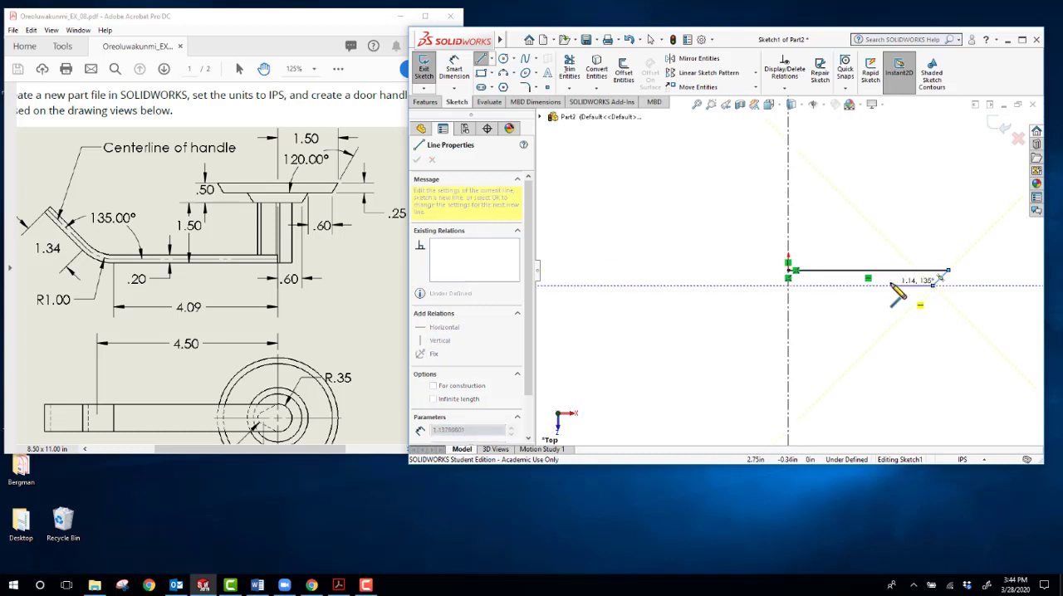
{"action": "left_click", "coordinate": [889, 285]}
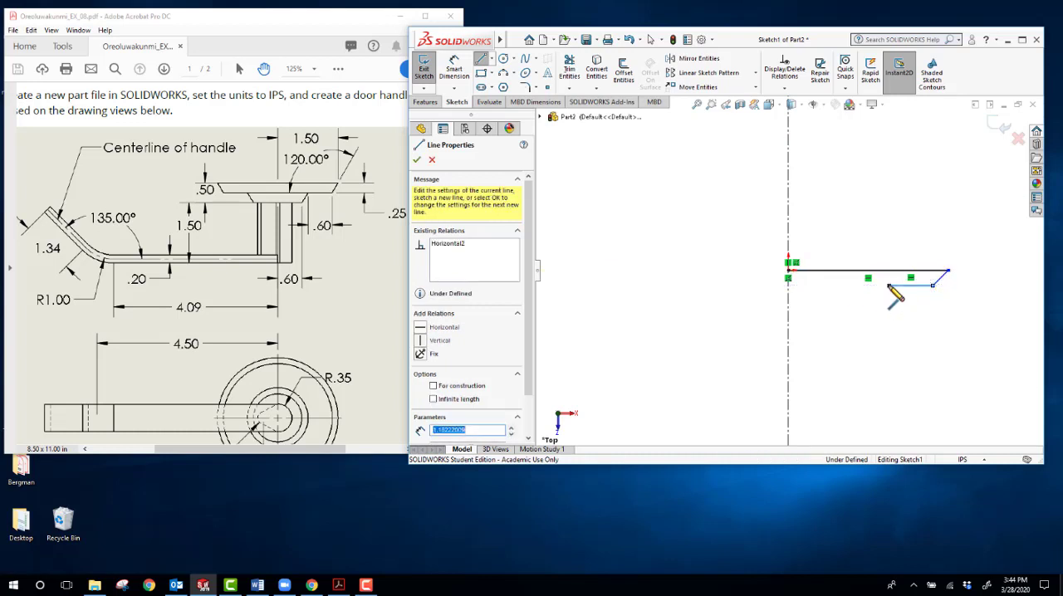
{"action": "left_click", "coordinate": [868, 306]}
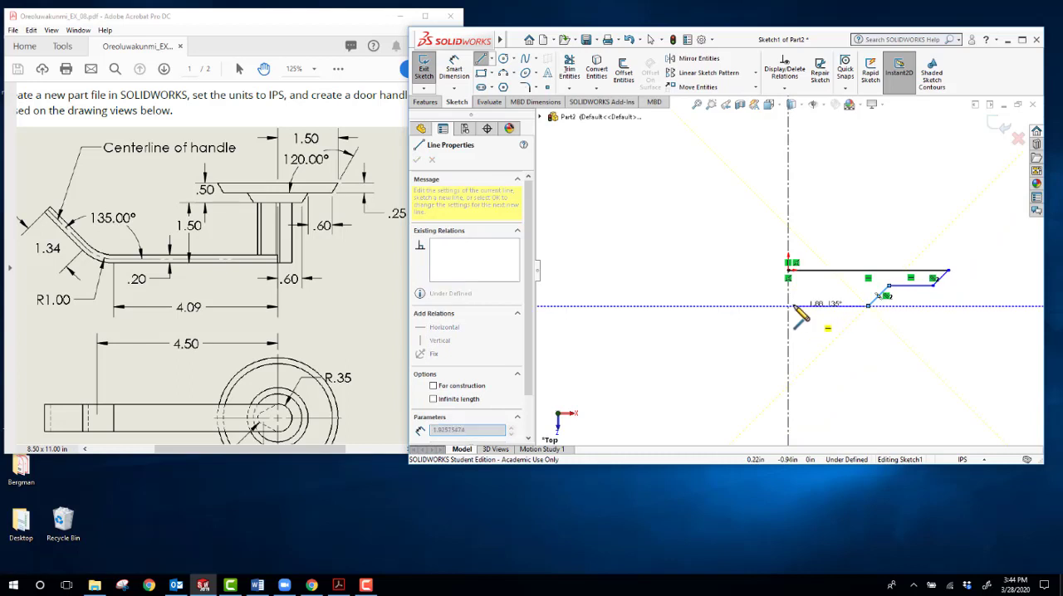
{"action": "left_click", "coordinate": [788, 307]}
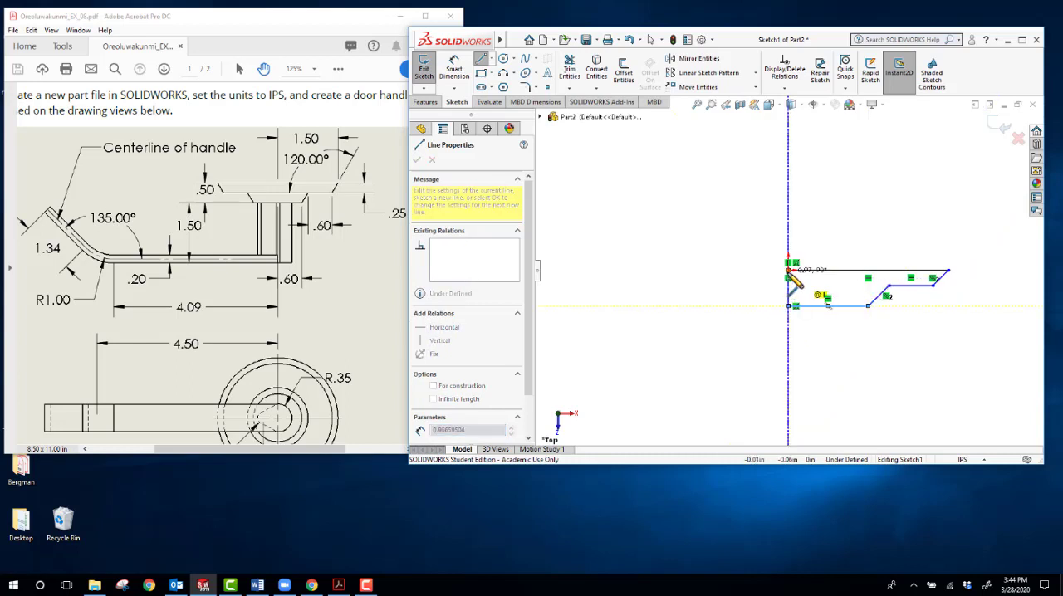
{"action": "left_click", "coordinate": [788, 270]}
{"action": "key", "text": "Escape"}
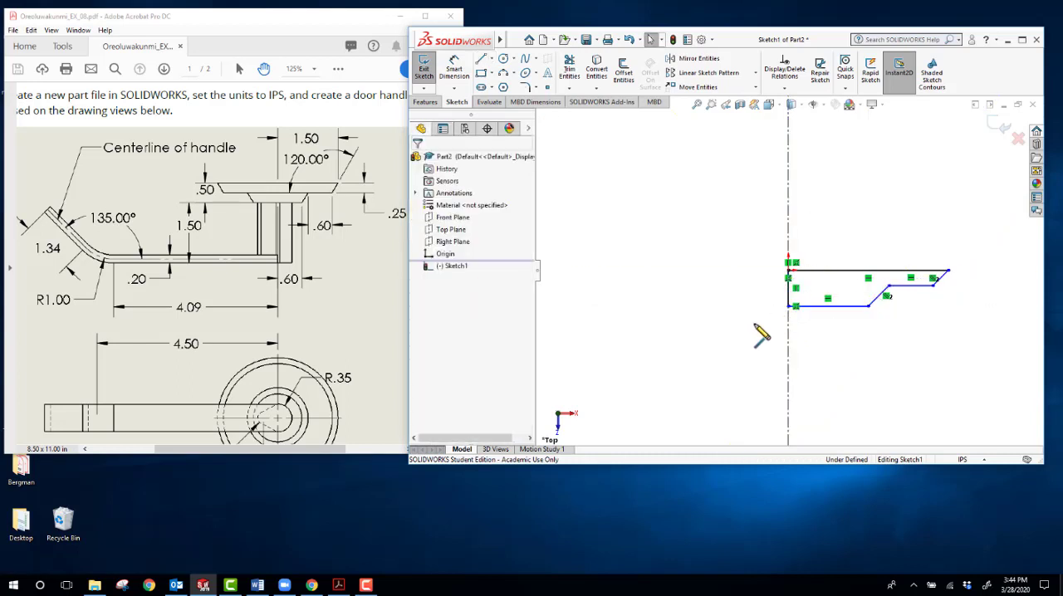
Step: Dimension the profile's upper horizontal edge to 1.5 in
{"action": "left_click", "coordinate": [455, 72]}
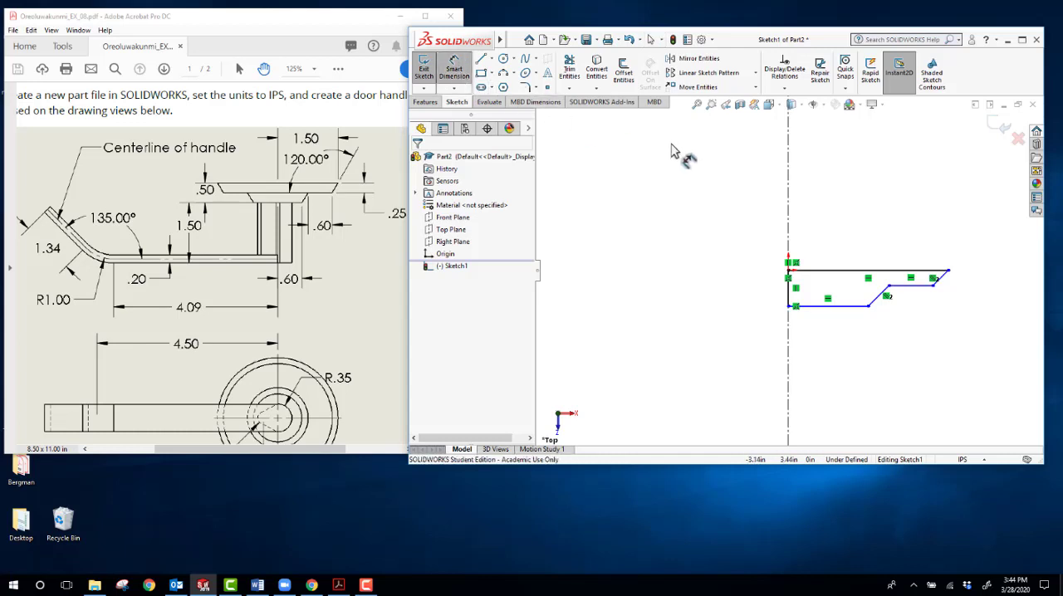
{"action": "left_click", "coordinate": [855, 271]}
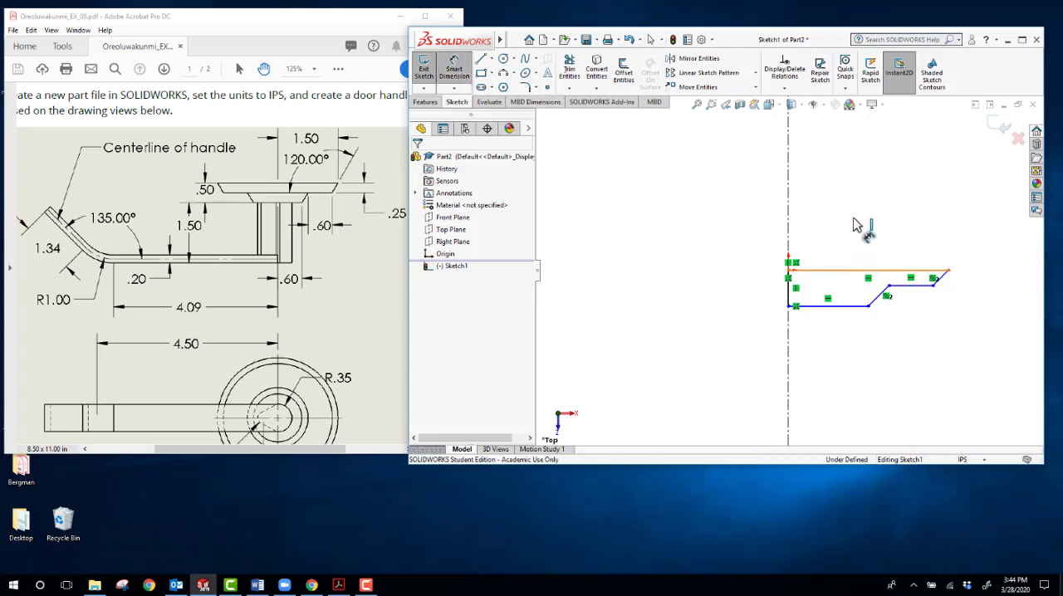
{"action": "left_click", "coordinate": [860, 209]}
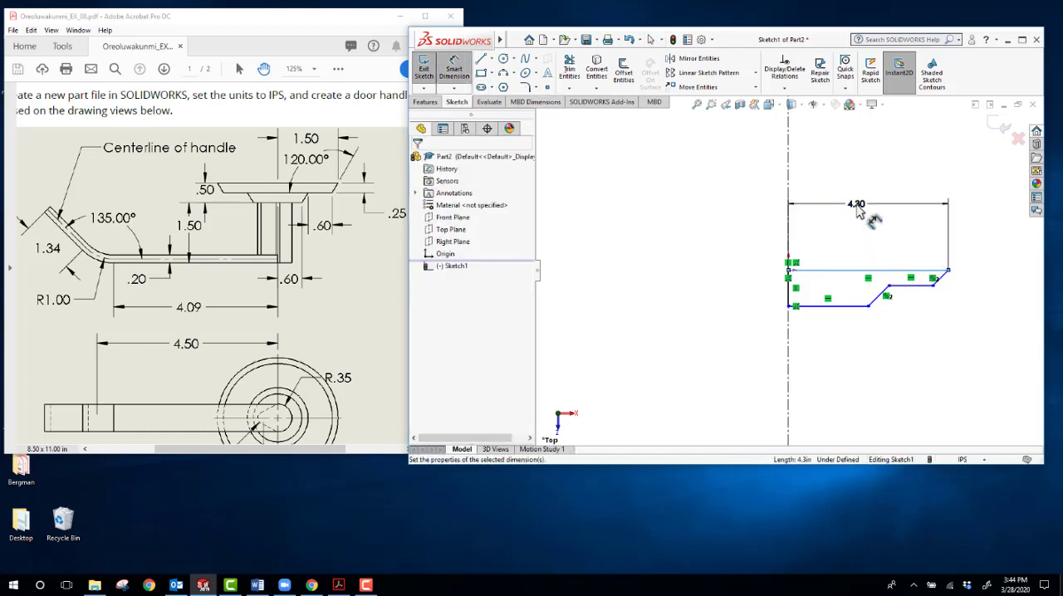
{"action": "type", "text": "1.5"}
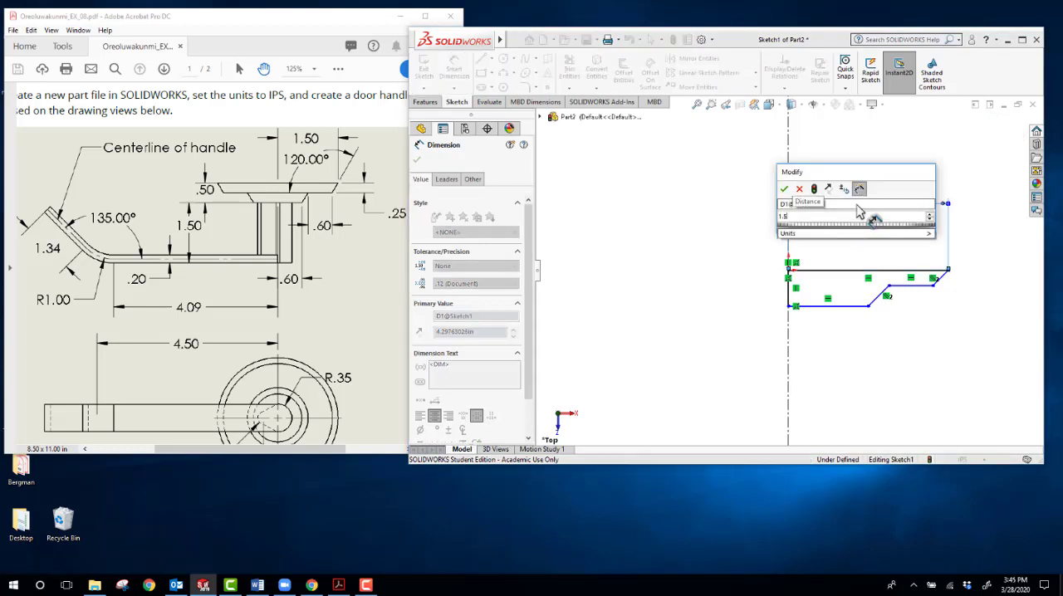
{"action": "key", "text": "Return"}
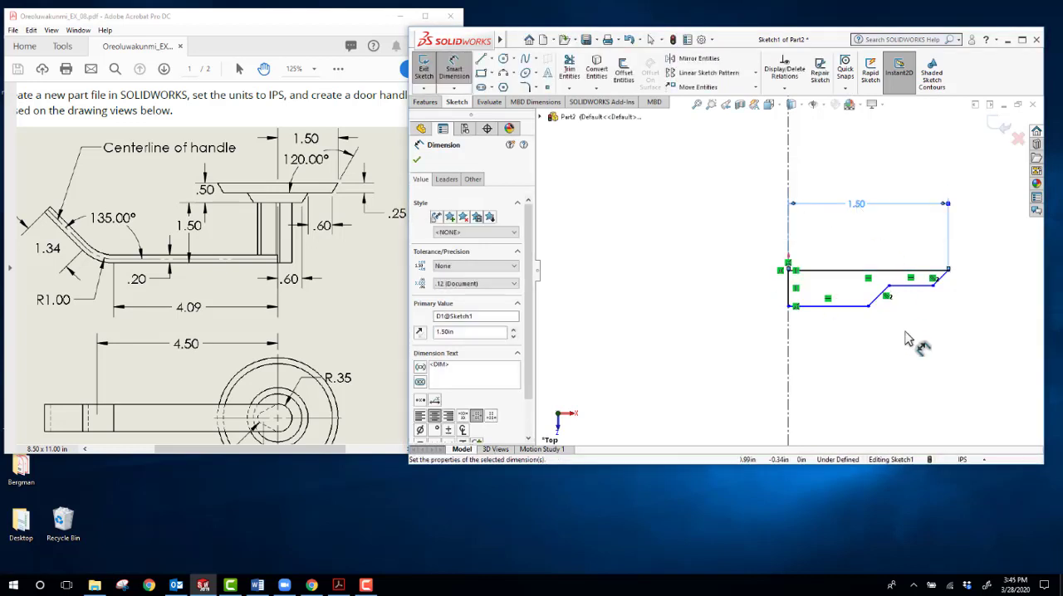
Step: Dimension the profile's lower horizontal edge to 0.6 in and the intermediate step edge to 0.60 in
{"action": "left_click", "coordinate": [833, 306]}
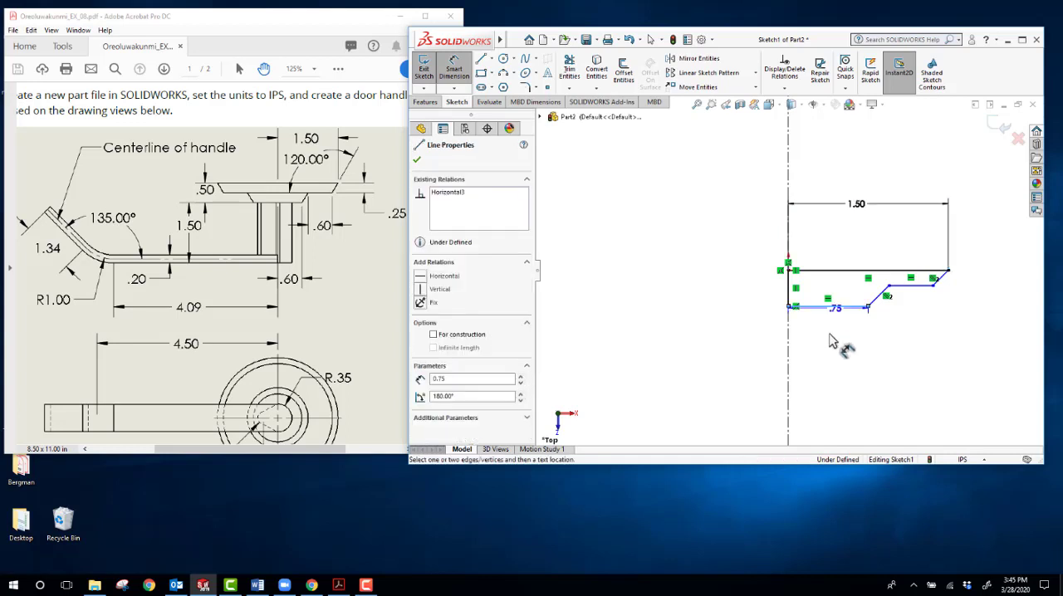
{"action": "left_click", "coordinate": [833, 340]}
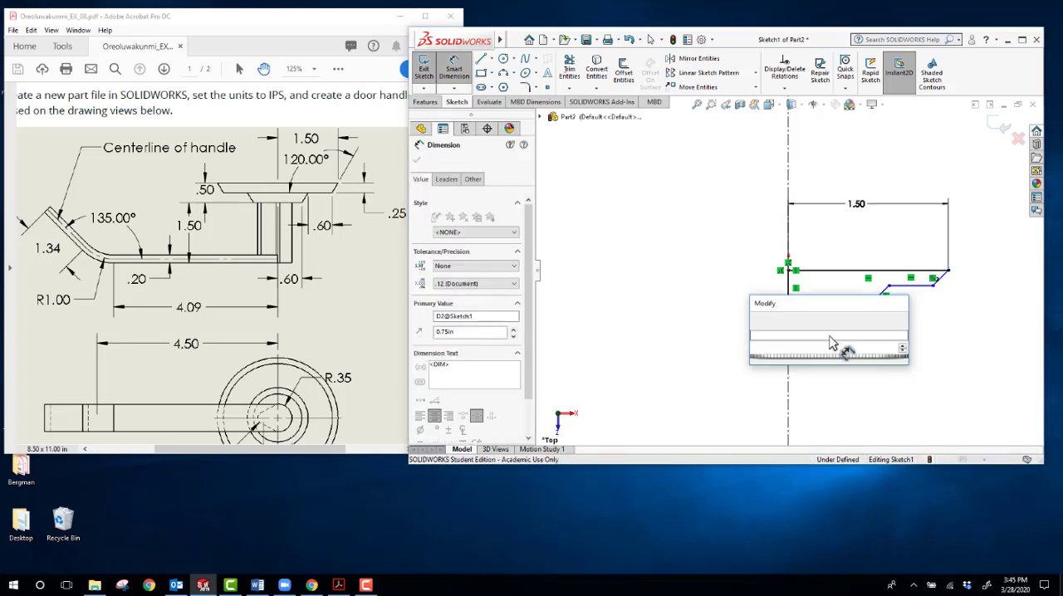
{"action": "type", "text": ".6"}
{"action": "key", "text": "Return"}
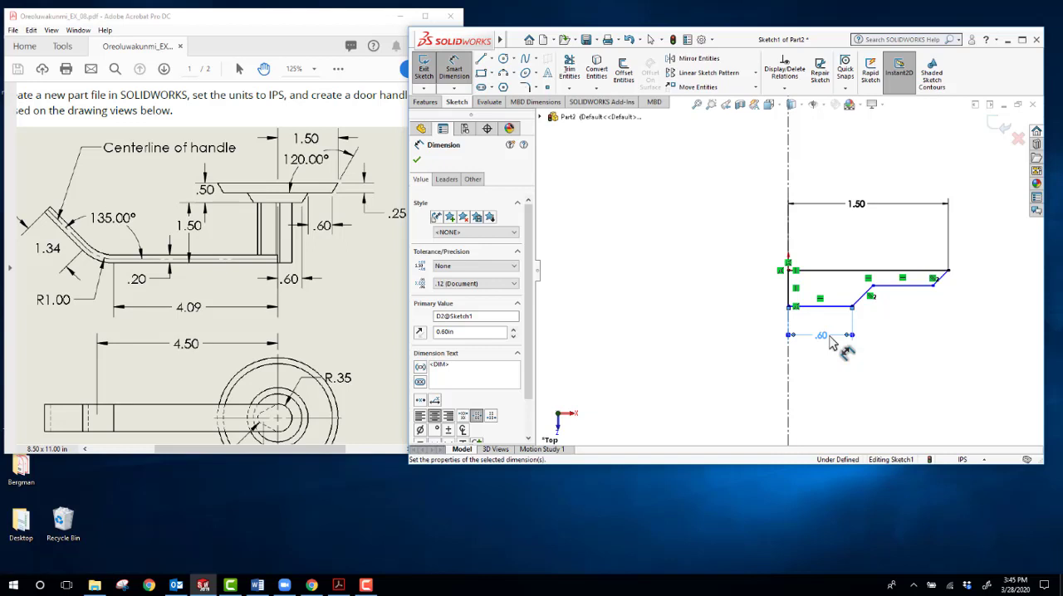
{"action": "left_click", "coordinate": [911, 312]}
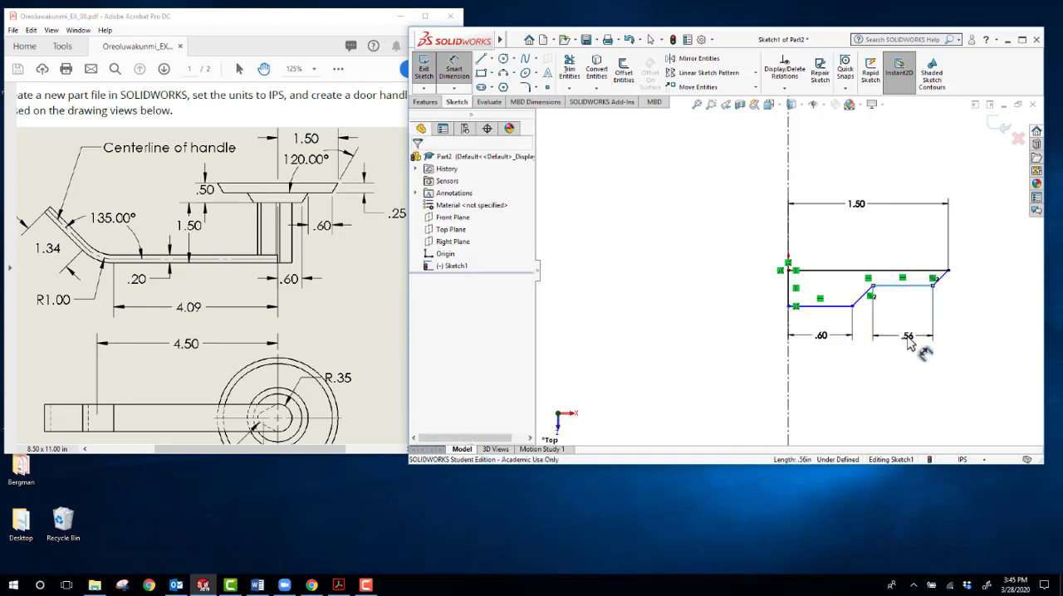
{"action": "left_click", "coordinate": [911, 344]}
{"action": "key", "text": "Return"}
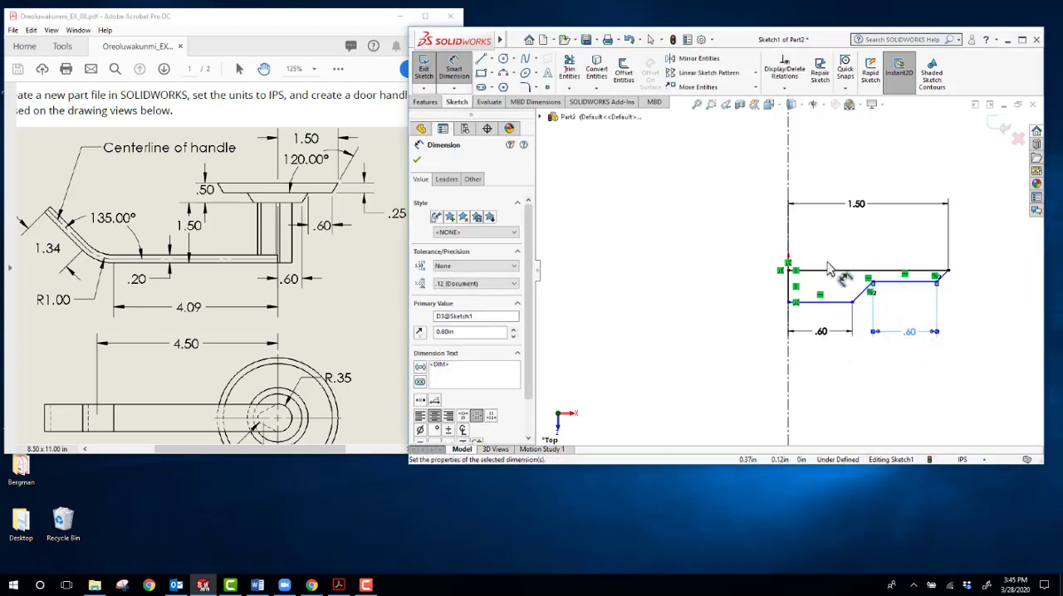
Step: Dimension the profile's overall height to 0.50 in and the distance from the upper edge to the step edge to 0.25 in
{"action": "left_click", "coordinate": [794, 303]}
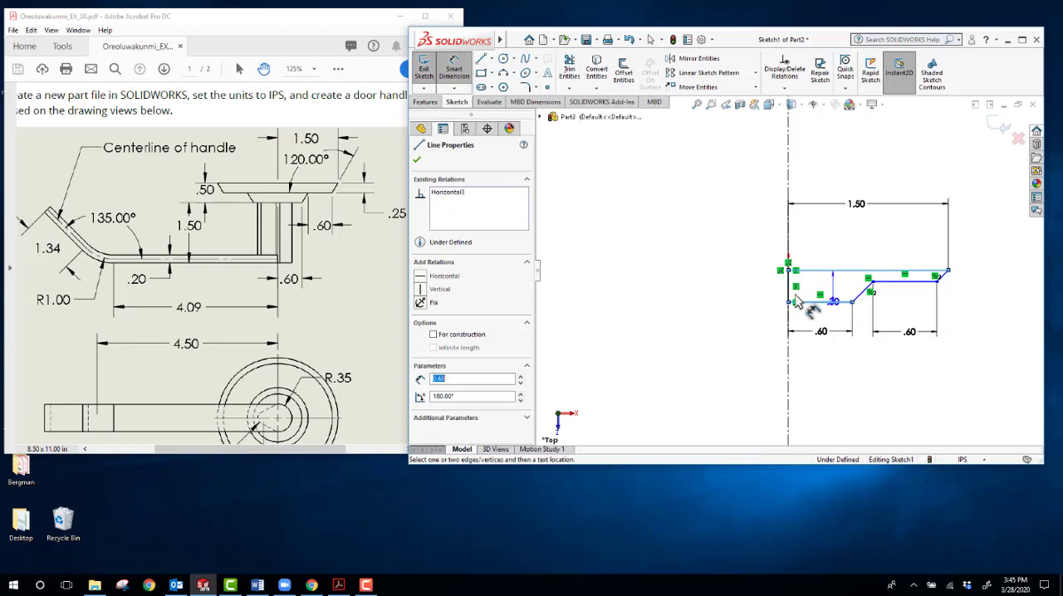
{"action": "left_click", "coordinate": [732, 294]}
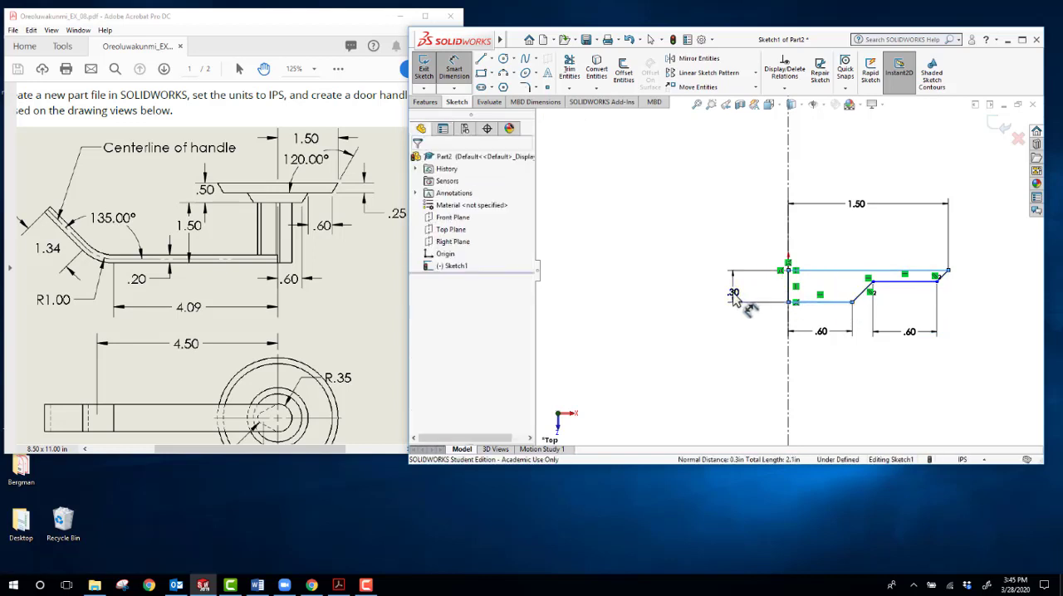
{"action": "double_click", "coordinate": [732, 294]}
{"action": "key", "text": "Return"}
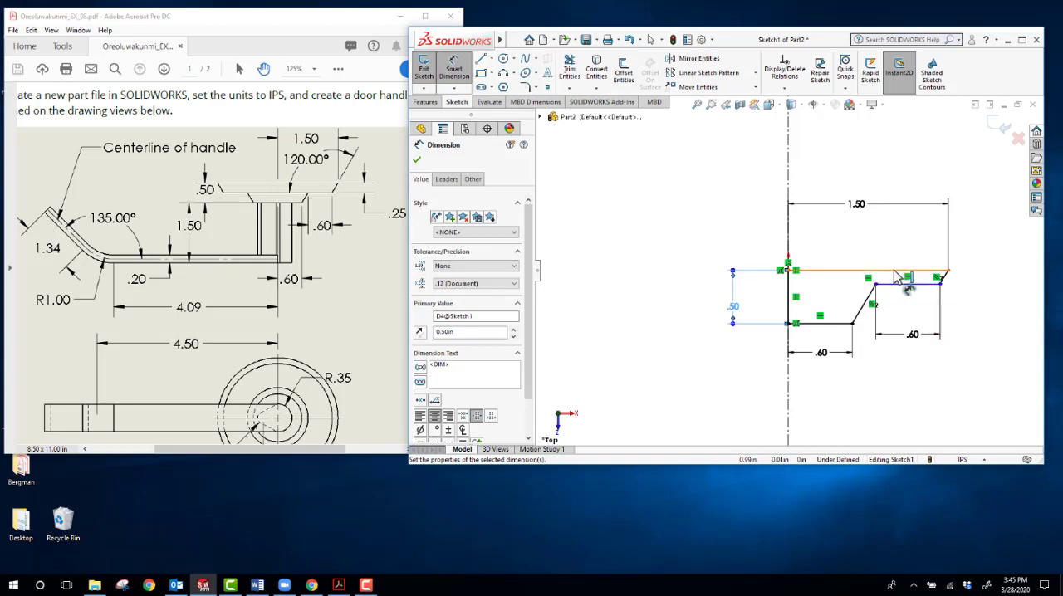
{"action": "left_click", "coordinate": [898, 277]}
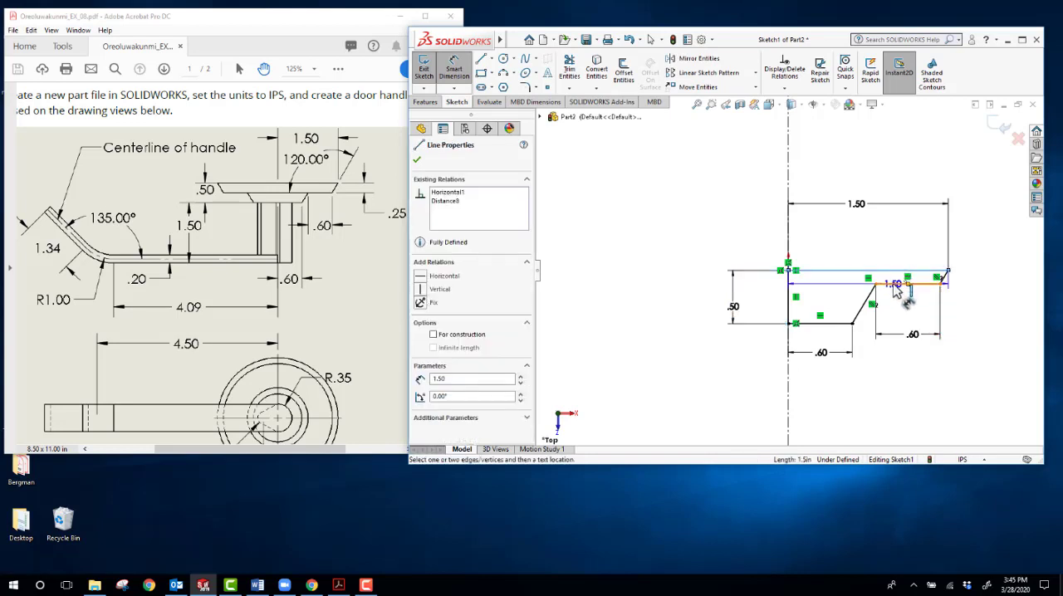
{"action": "left_click", "coordinate": [990, 284]}
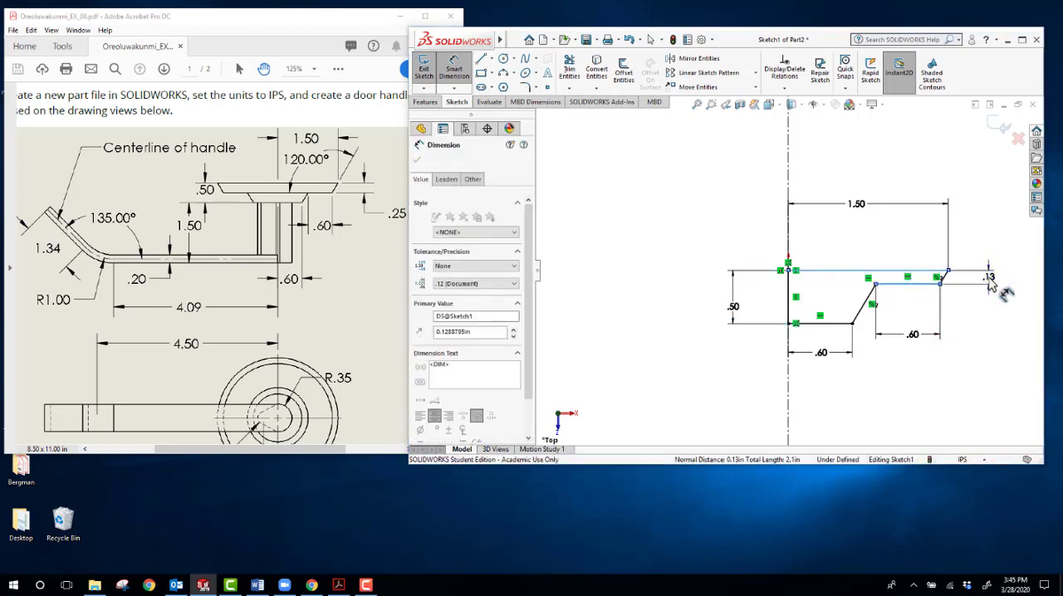
{"action": "type", "text": ".25"}
{"action": "key", "text": "Return"}
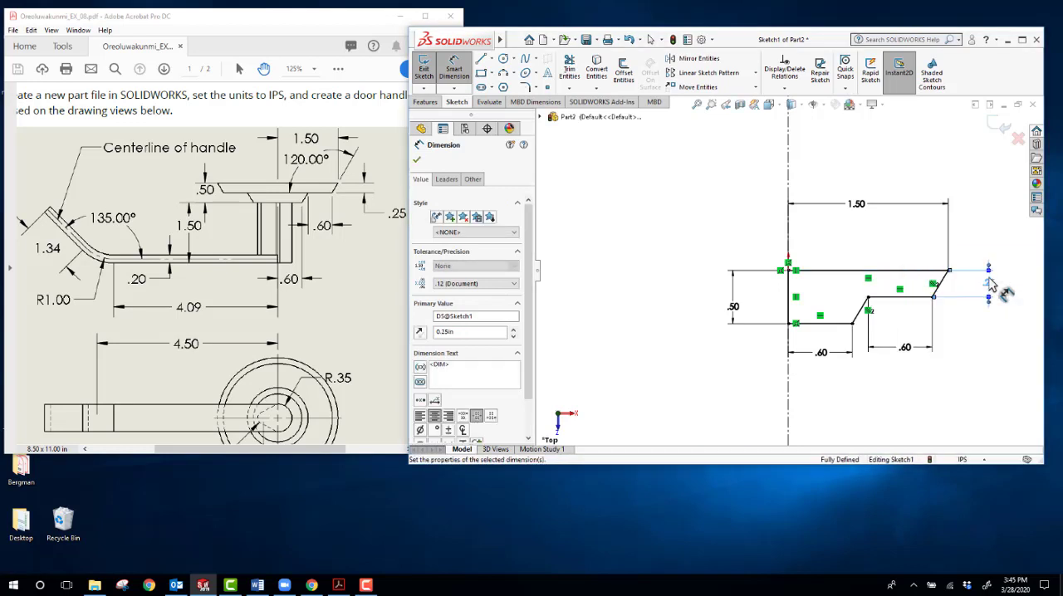
{"action": "left_click", "coordinate": [927, 403]}
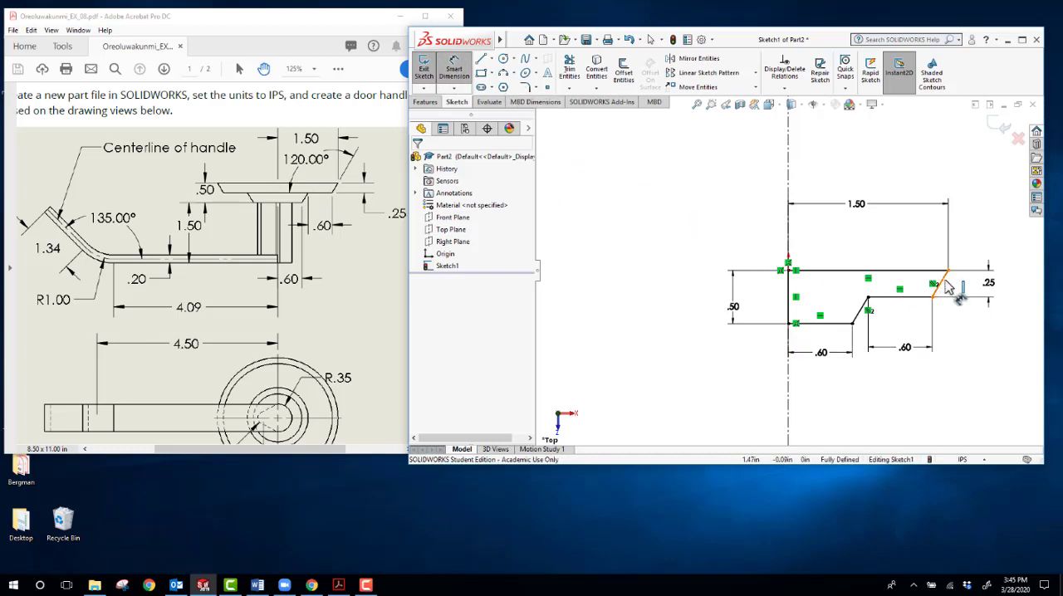
Step: Add a driven angle dimension between the profile's intermediate step edge and the adjoining outer slanted side
{"action": "left_click", "coordinate": [924, 298]}
{"action": "left_click", "coordinate": [939, 285]}
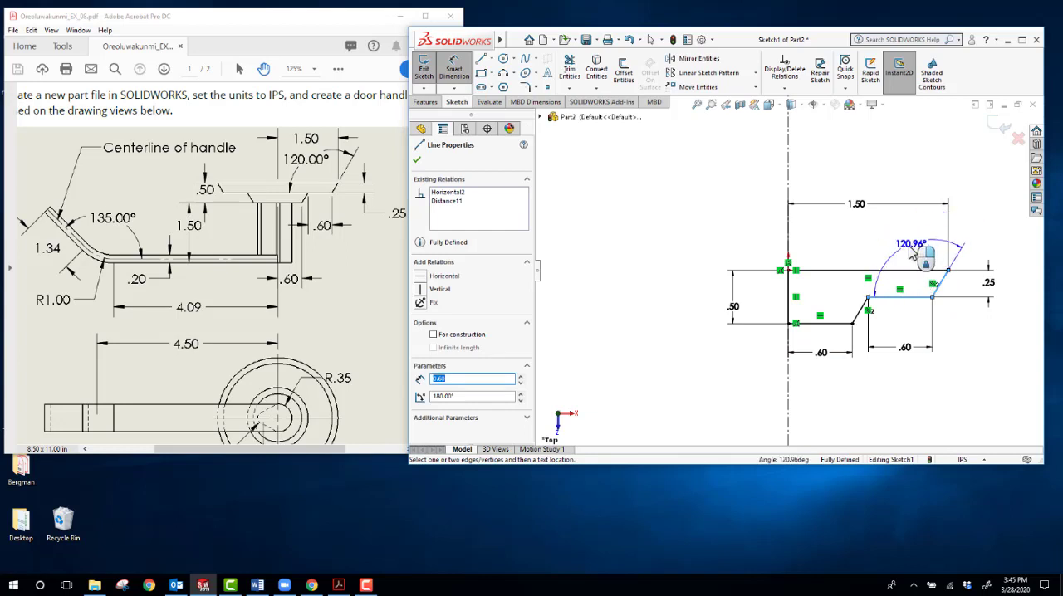
{"action": "left_click", "coordinate": [910, 258]}
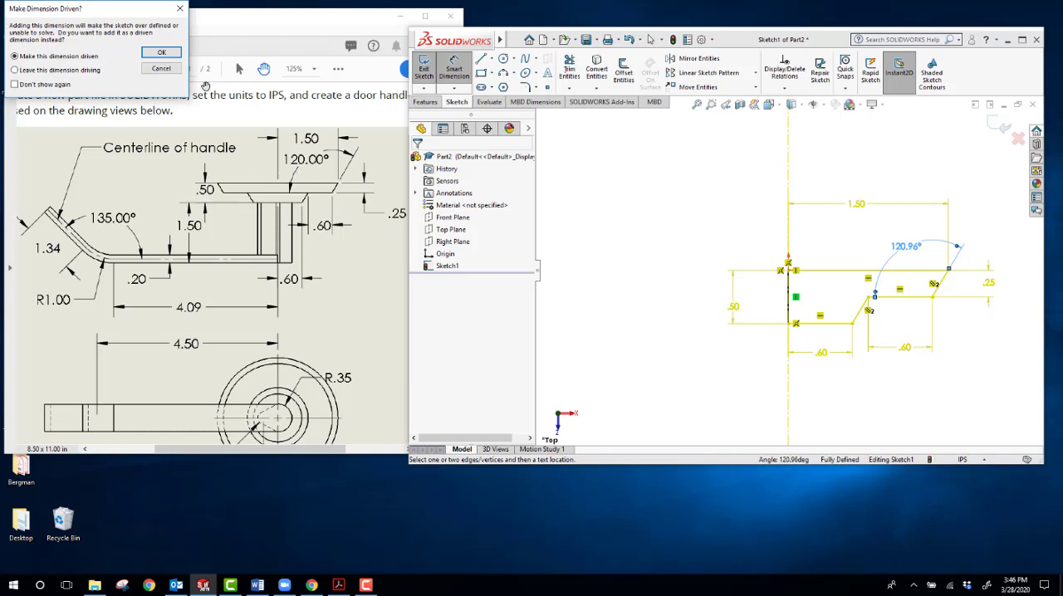
{"action": "left_click_drag", "start_coordinate": [116, 10], "coordinate": [655, 151]}
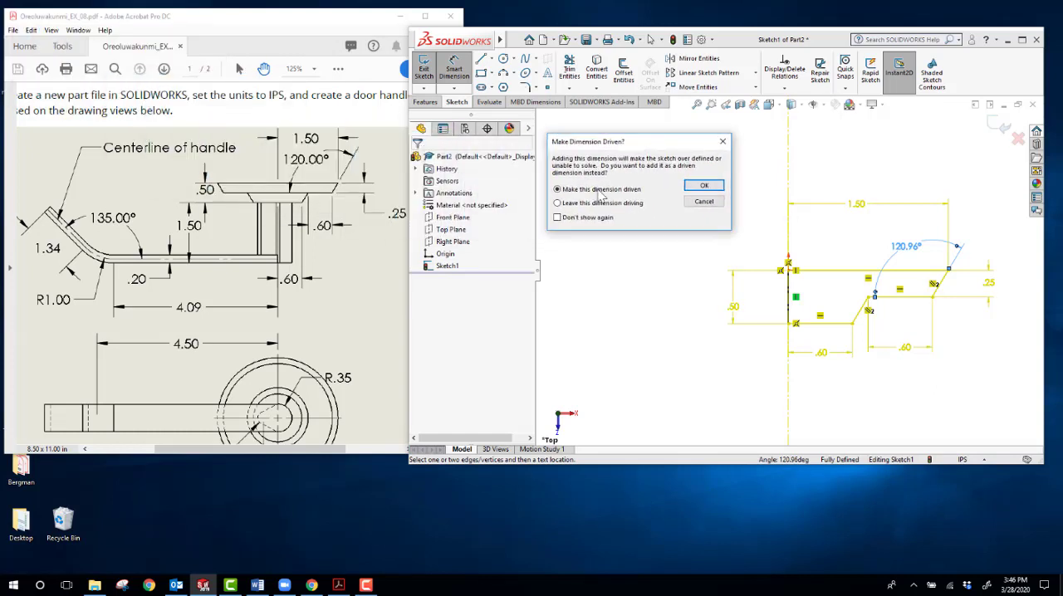
{"action": "left_click", "coordinate": [703, 185]}
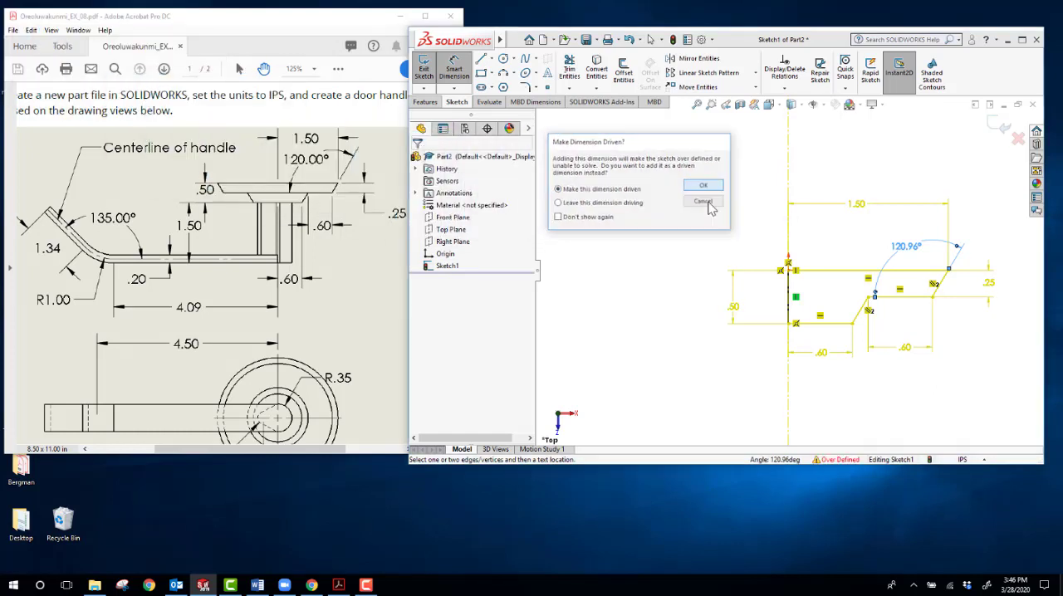
{"action": "left_click", "coordinate": [686, 370]}
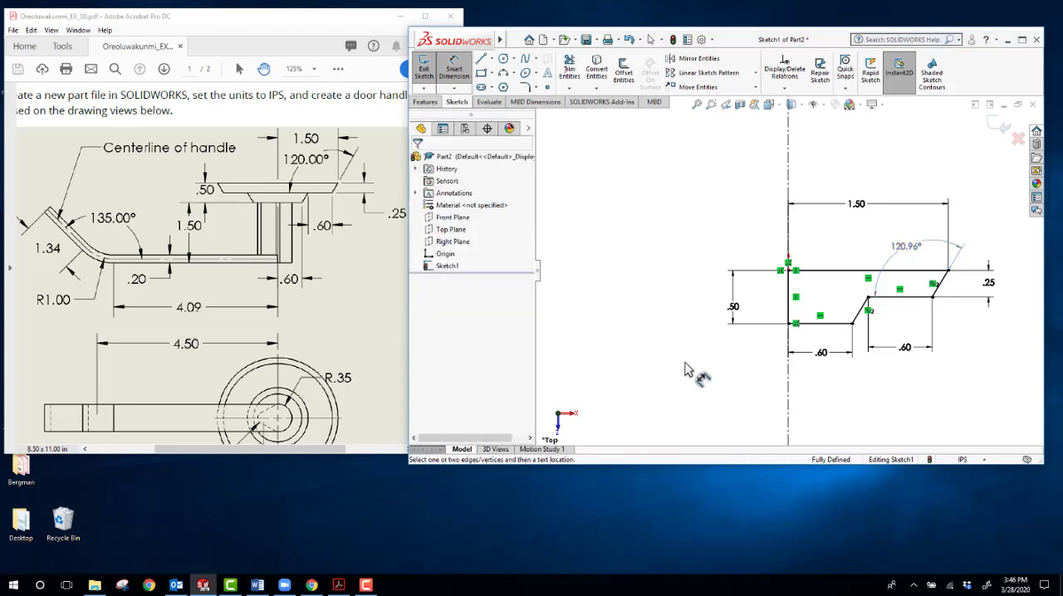
Step: Revolve the stepped profile 360 degrees about the centerline into a solid round base
{"action": "scroll", "coordinate": [704, 362], "scroll_direction": "up", "scroll_amount": 2}
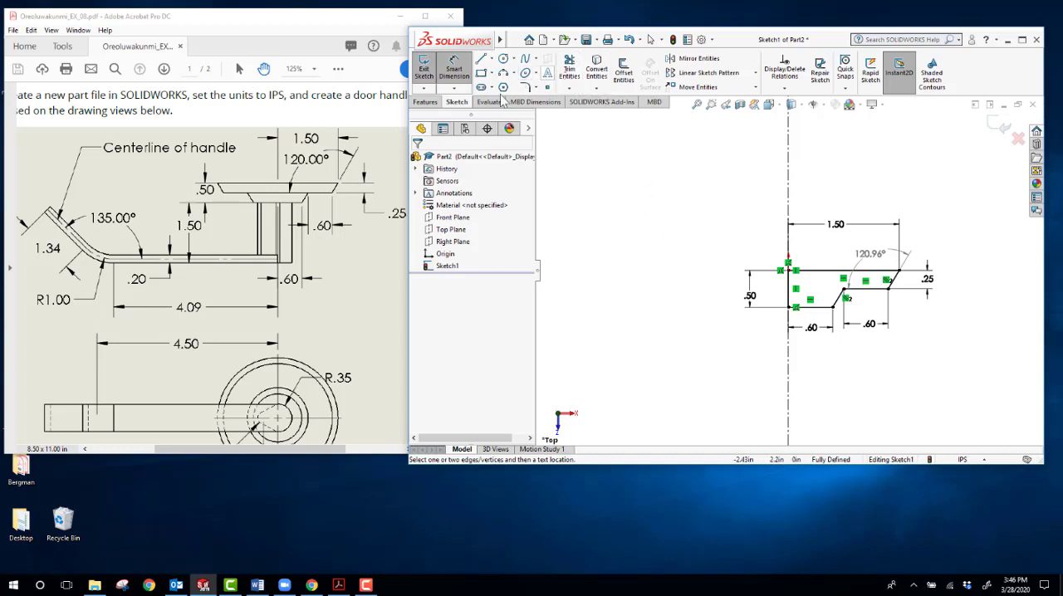
{"action": "left_click", "coordinate": [426, 102]}
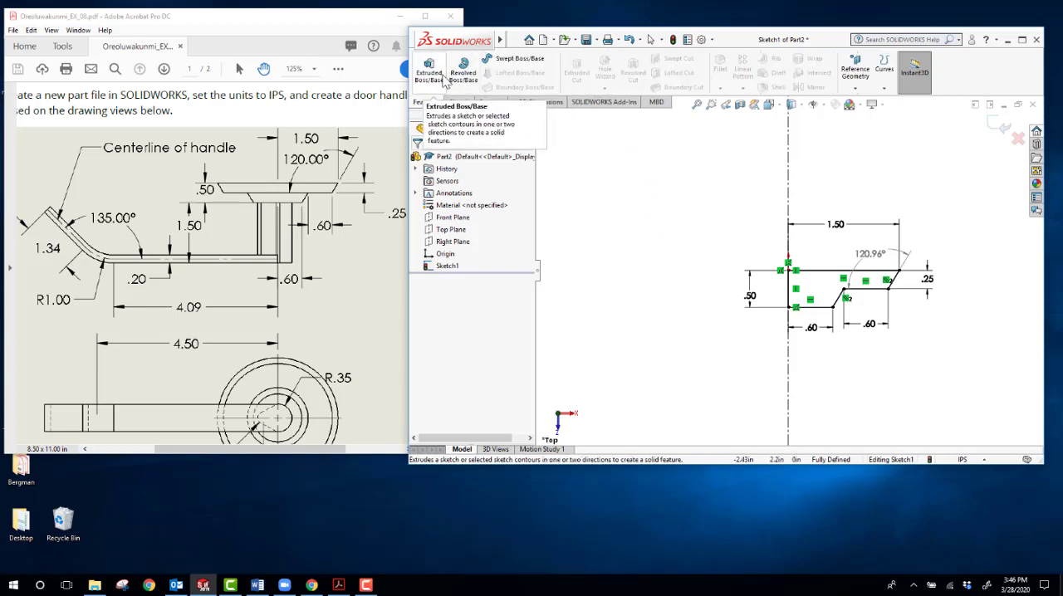
{"action": "left_click", "coordinate": [459, 77]}
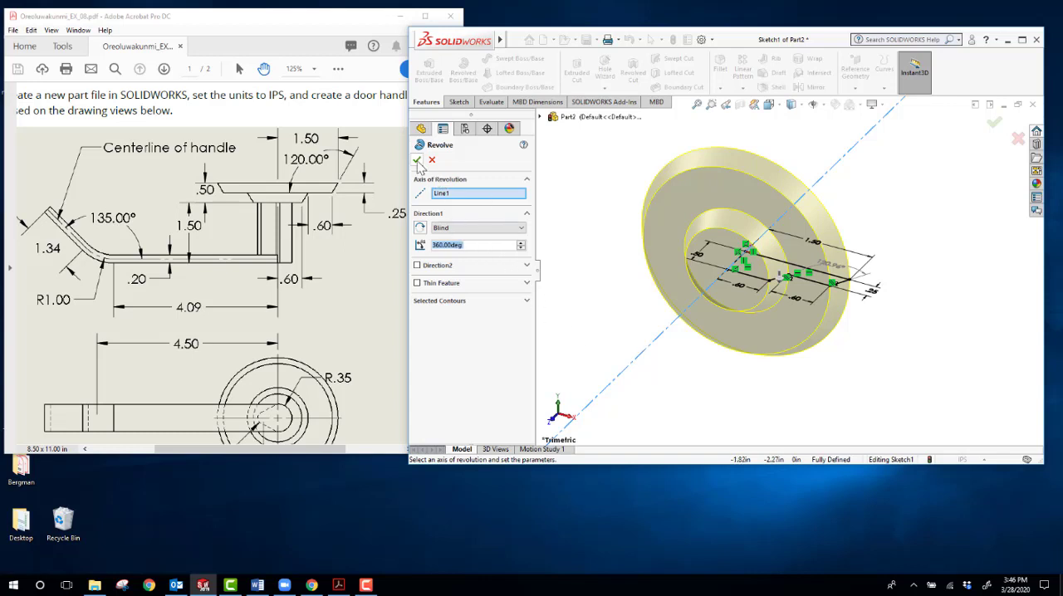
{"action": "left_click", "coordinate": [417, 159]}
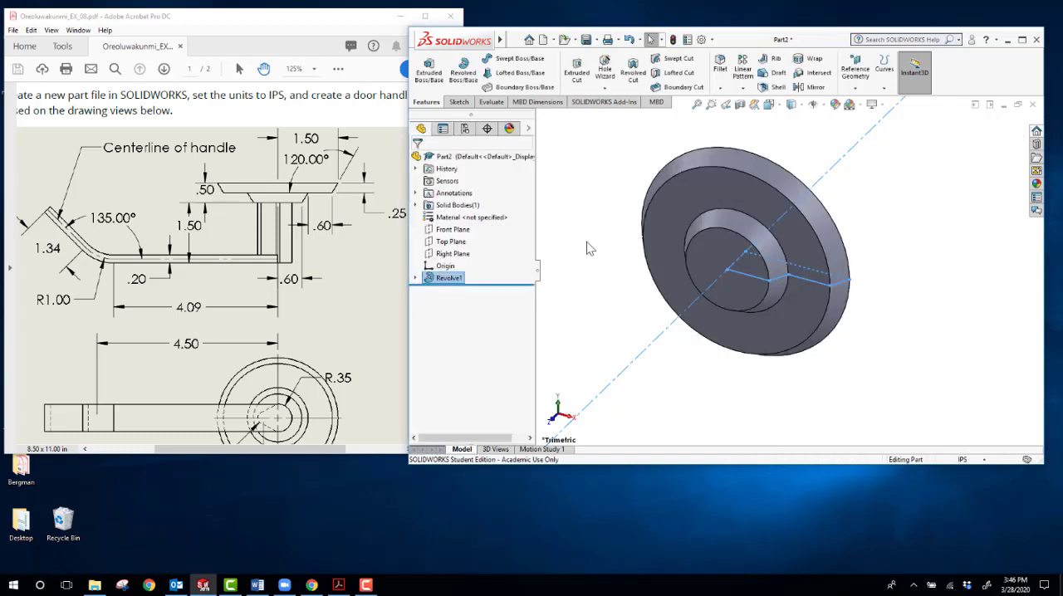
{"action": "left_click", "coordinate": [587, 242]}
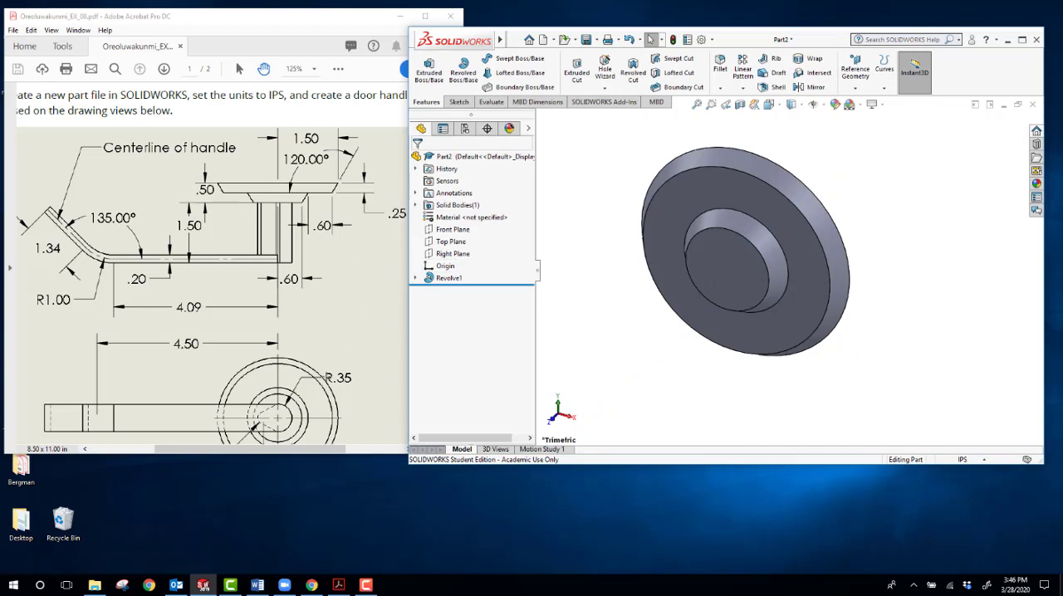
Step: Check the drawing's lower view for the post's radii, and start a sketch on the small circular end face of the base
{"action": "scroll", "coordinate": [281, 342], "scroll_direction": "down", "scroll_amount": 3}
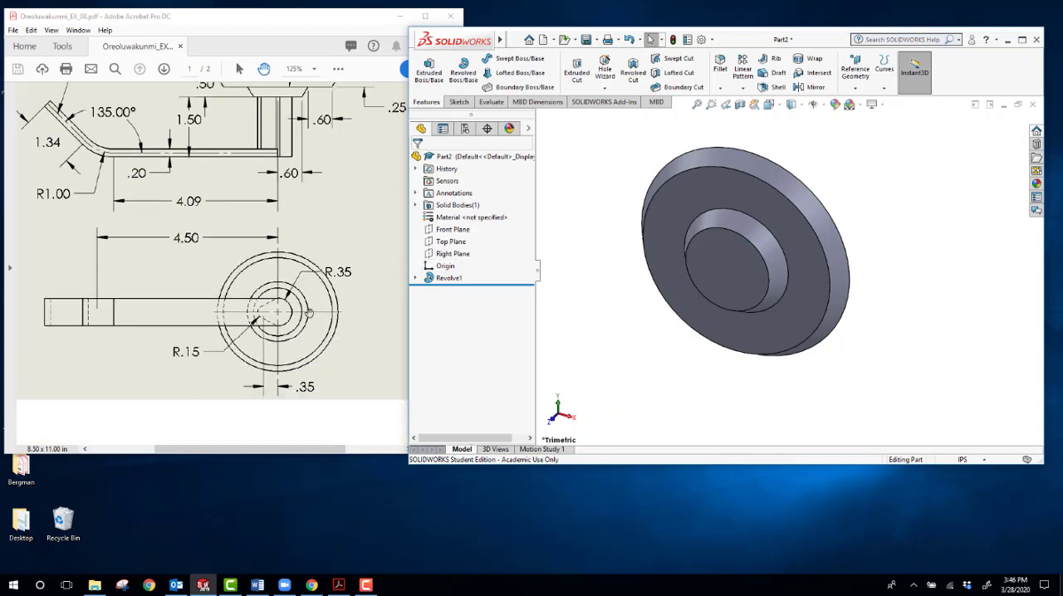
{"action": "scroll", "coordinate": [304, 313], "scroll_direction": "up", "scroll_amount": 2}
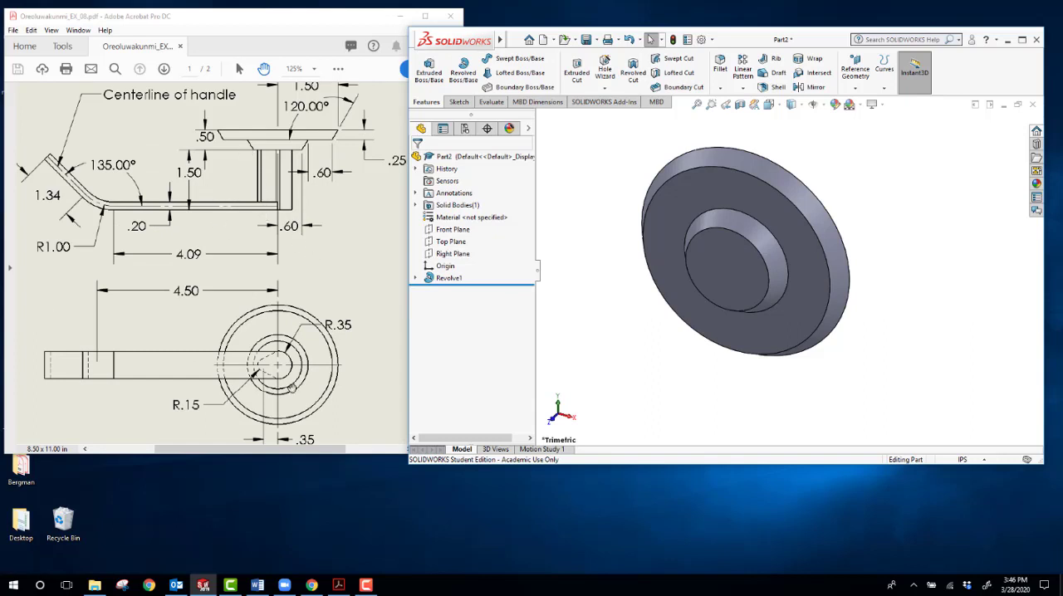
{"action": "scroll", "coordinate": [292, 389], "scroll_direction": "down", "scroll_amount": 2}
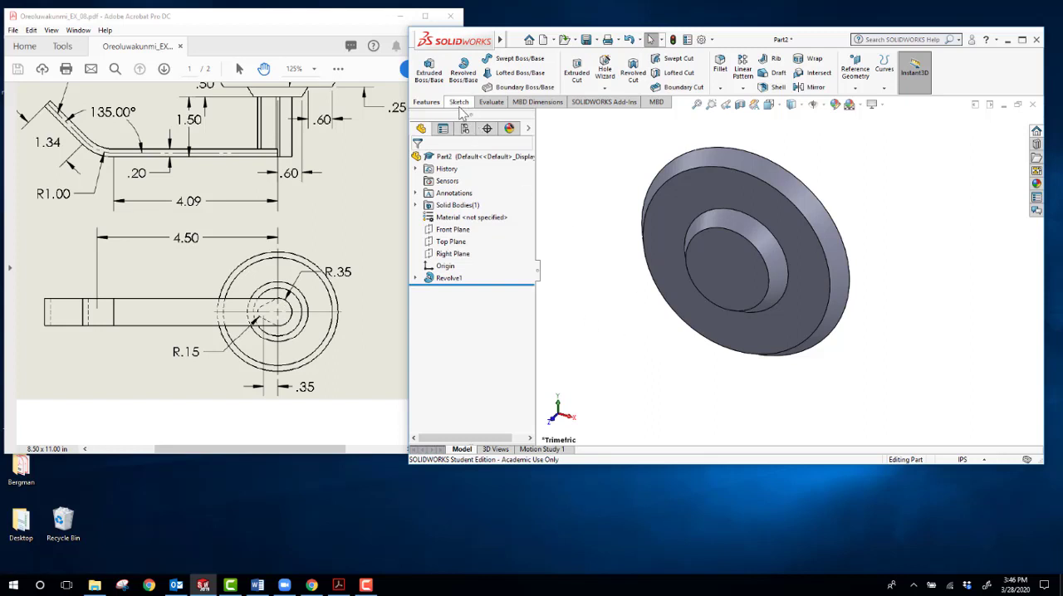
{"action": "left_click", "coordinate": [458, 102]}
{"action": "left_click", "coordinate": [432, 75]}
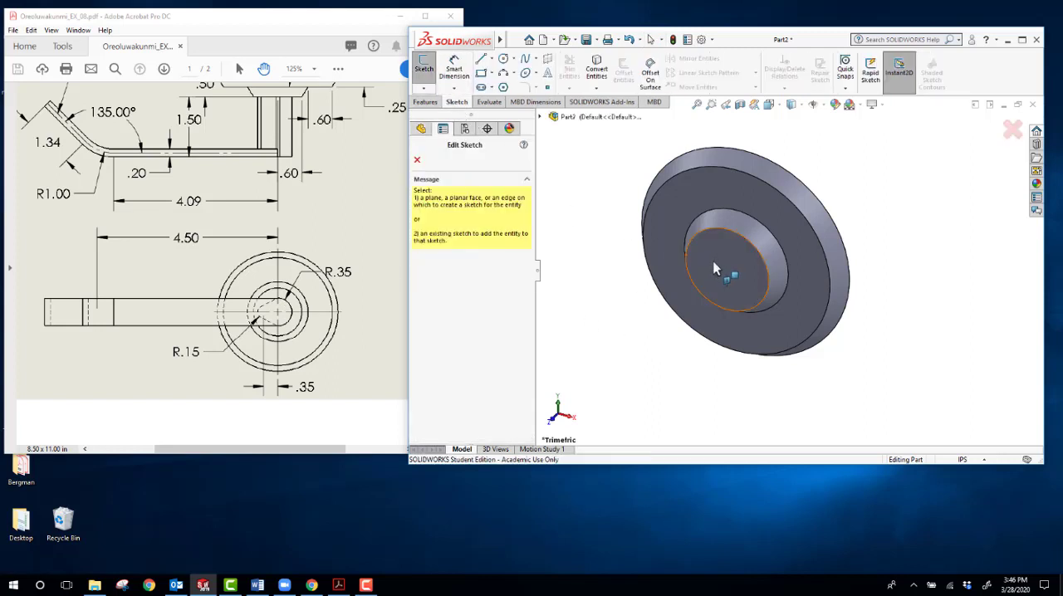
{"action": "left_click", "coordinate": [736, 278]}
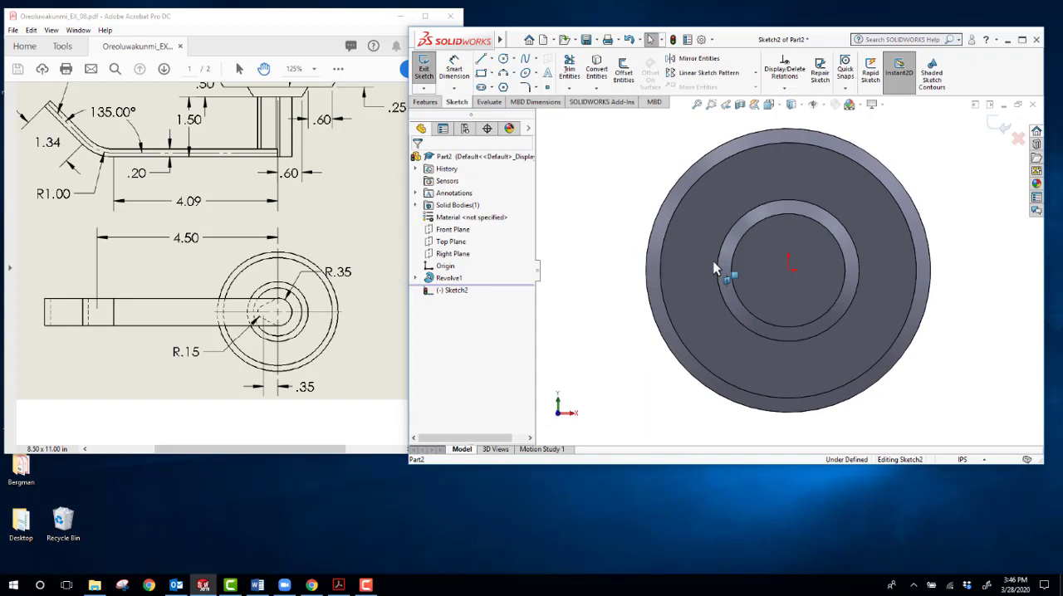
Step: Sketch a circle of about 0.19 in radius at the origin and one of about 0.10 in radius about 0.37 in to its left
{"action": "left_click", "coordinate": [503, 59]}
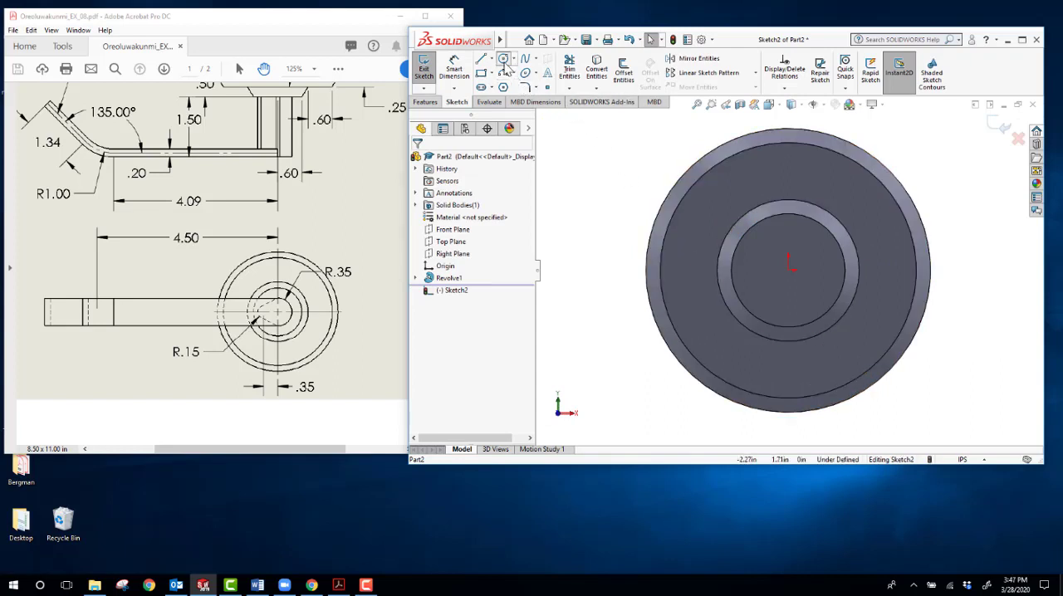
{"action": "left_click", "coordinate": [789, 267]}
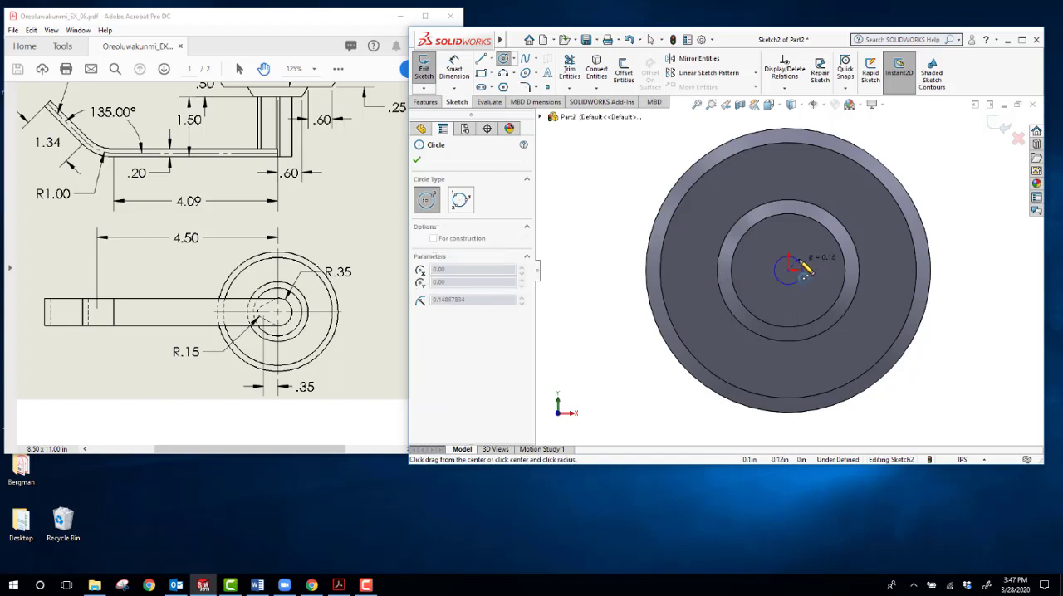
{"action": "left_click", "coordinate": [803, 264]}
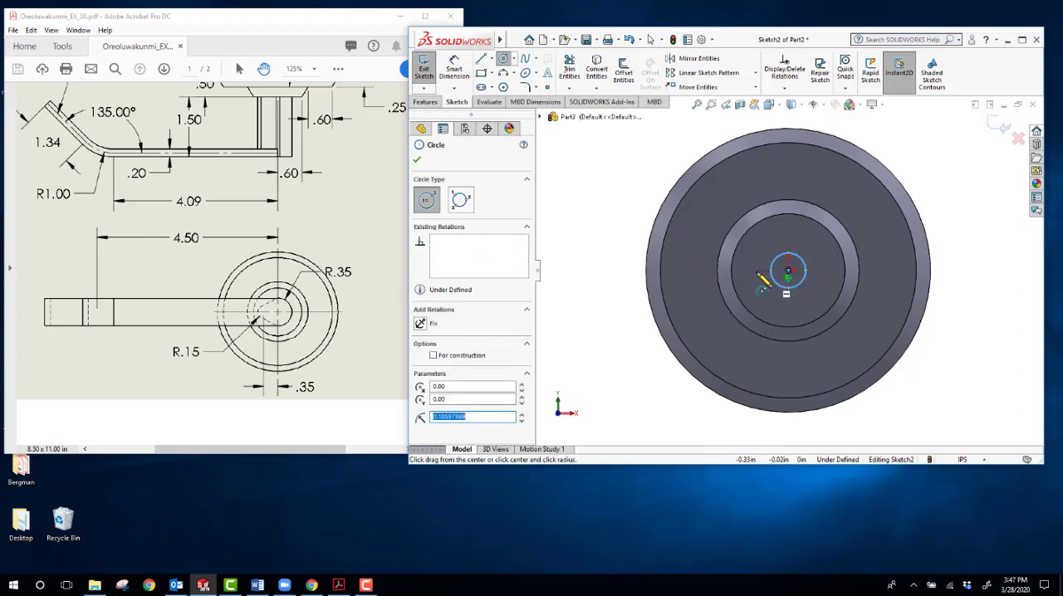
{"action": "left_click", "coordinate": [755, 270]}
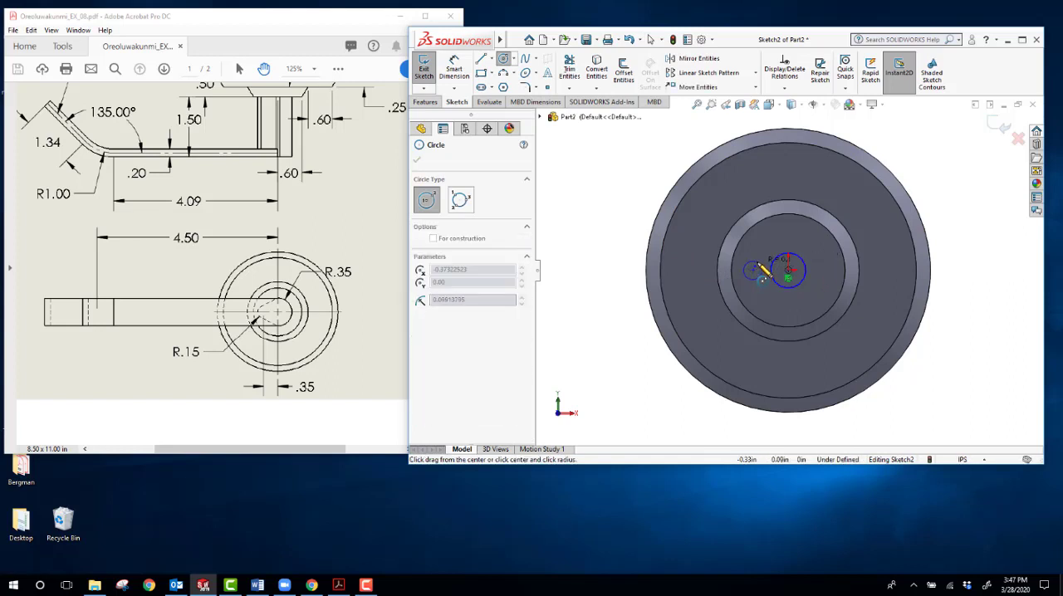
{"action": "left_click", "coordinate": [759, 276]}
{"action": "key", "text": "Escape"}
Step: Add a horizontal relation between the center points of the two circles
{"action": "scroll", "coordinate": [805, 304], "scroll_direction": "down", "scroll_amount": 5}
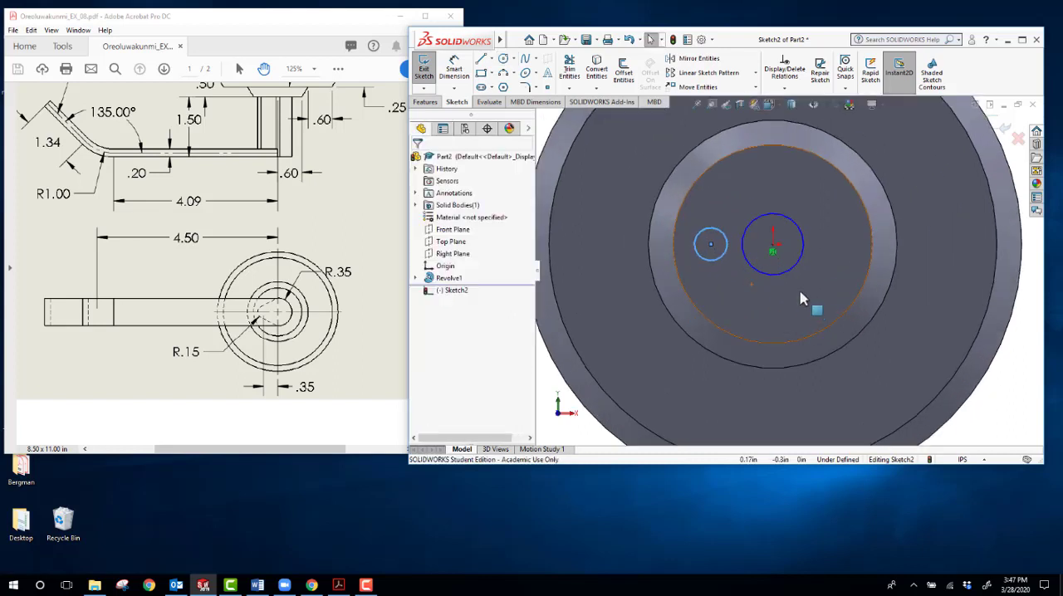
{"action": "left_click", "coordinate": [767, 241]}
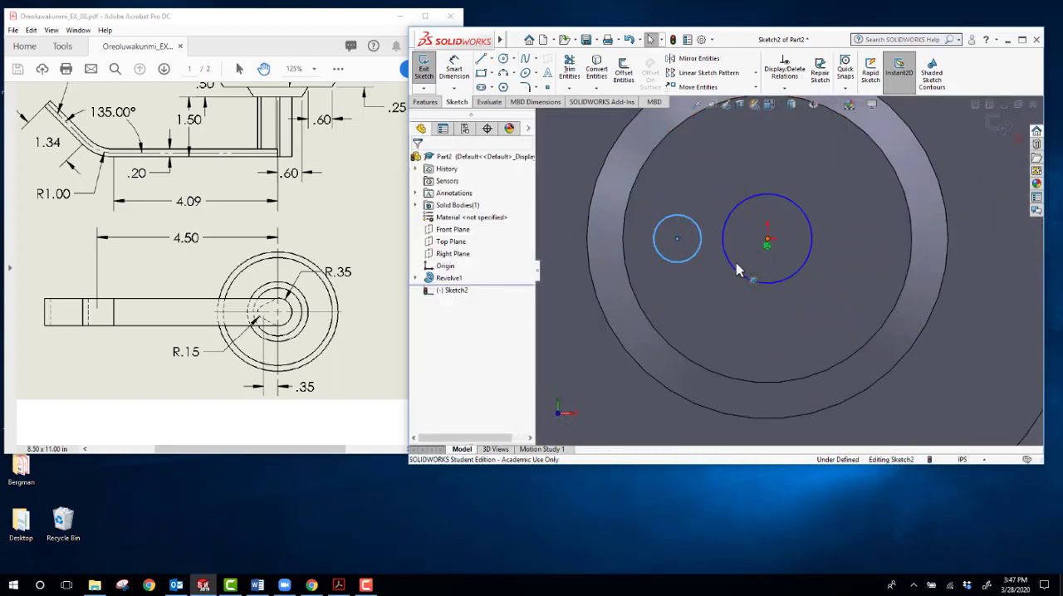
{"action": "left_click", "coordinate": [677, 241], "text": "ctrl"}
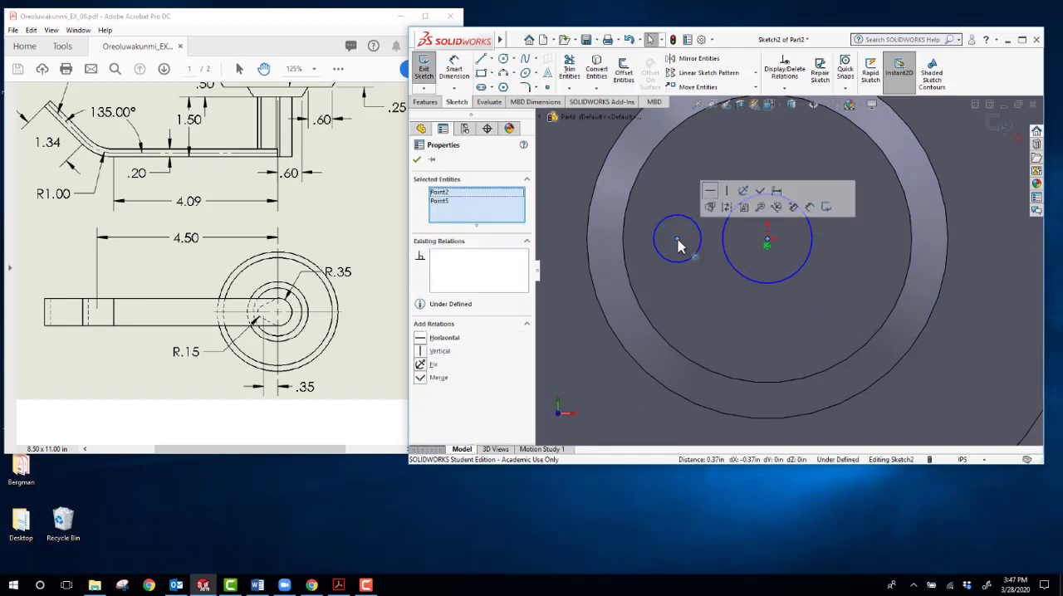
{"action": "left_click", "coordinate": [710, 191]}
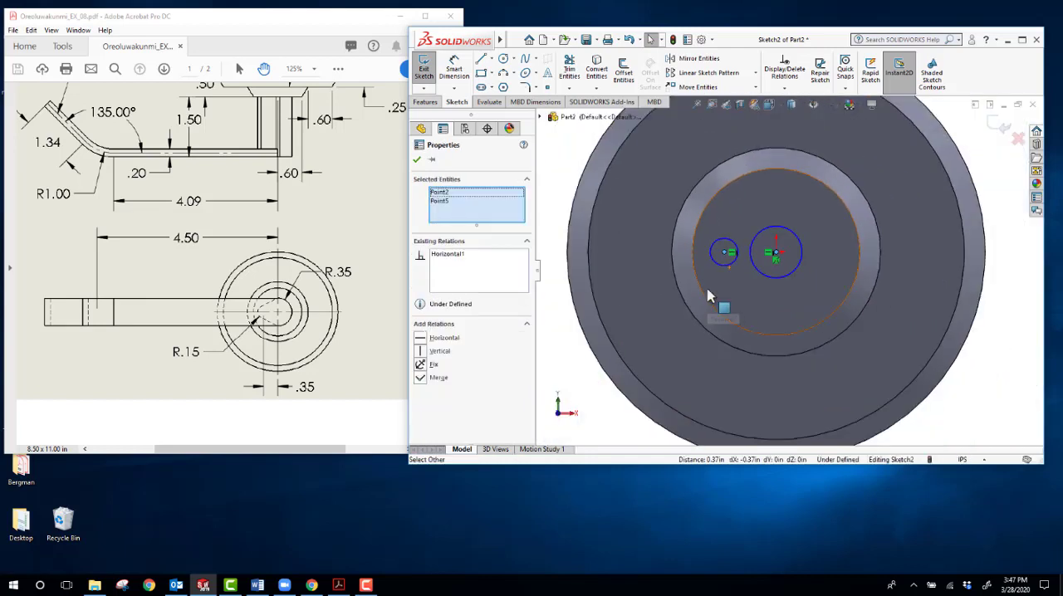
{"action": "scroll", "coordinate": [700, 285], "scroll_direction": "up", "scroll_amount": 3}
{"action": "scroll", "coordinate": [708, 295], "scroll_direction": "up", "scroll_amount": 2}
{"action": "left_click", "coordinate": [605, 166]}
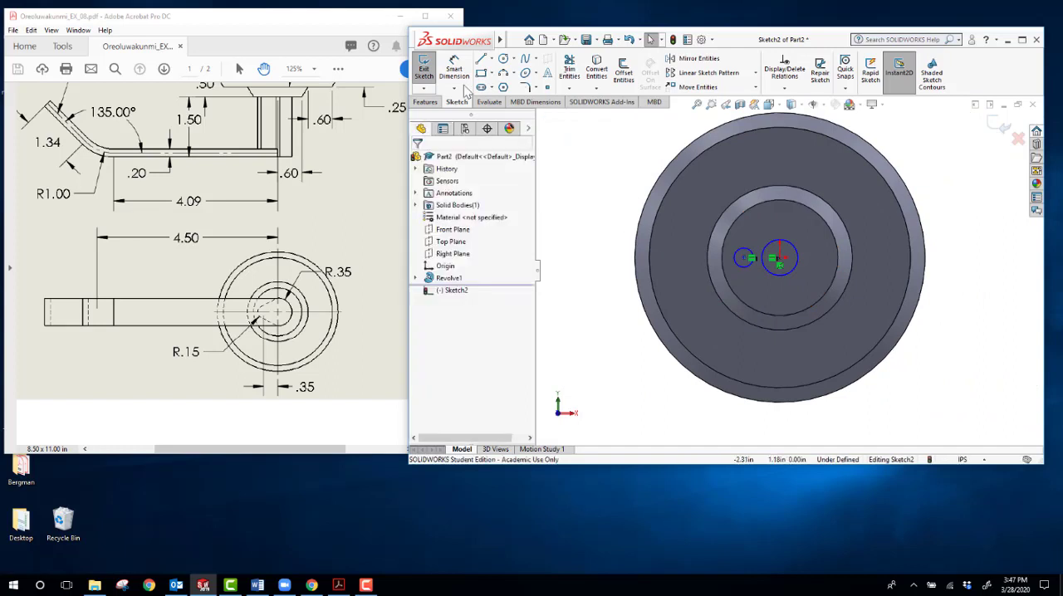
Step: Dimension the diameter of the circle at the origin to 0.70 in and the smaller circle's diameter to 0.30 in
{"action": "left_click", "coordinate": [455, 68]}
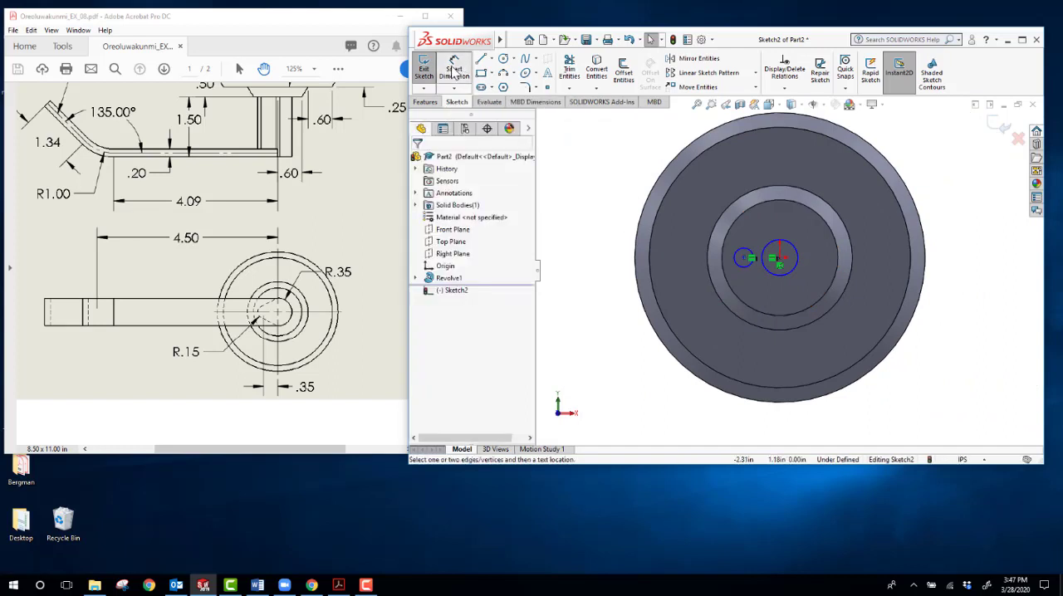
{"action": "left_click", "coordinate": [798, 251]}
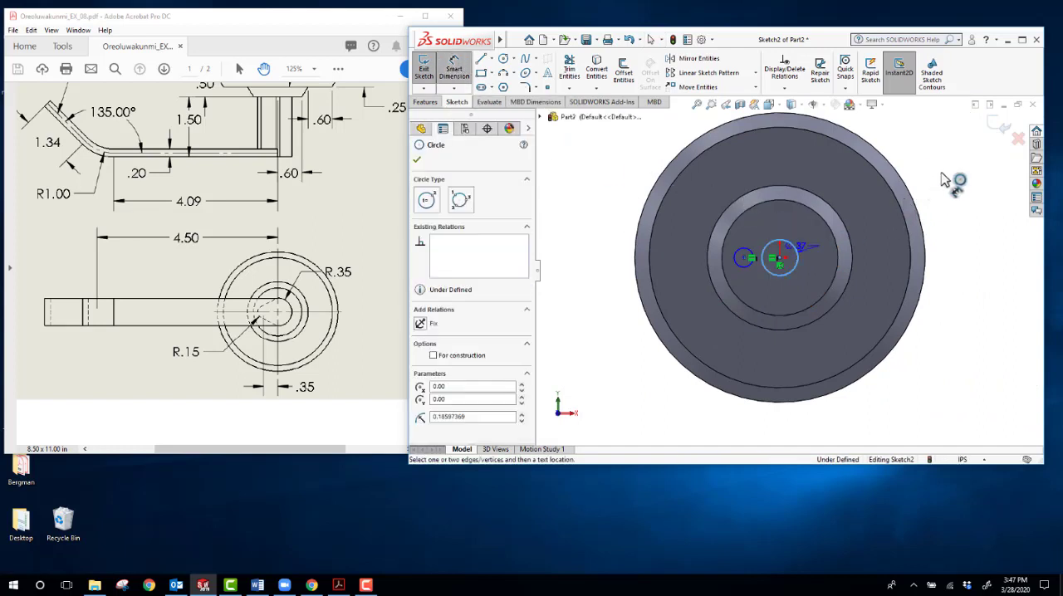
{"action": "left_click", "coordinate": [943, 171]}
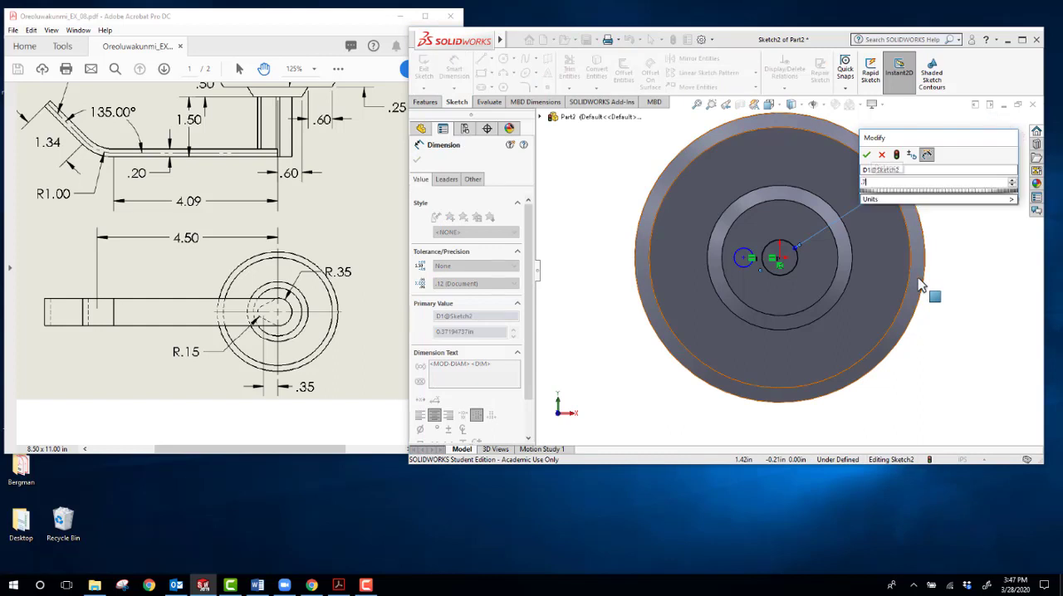
{"action": "key", "text": "Return"}
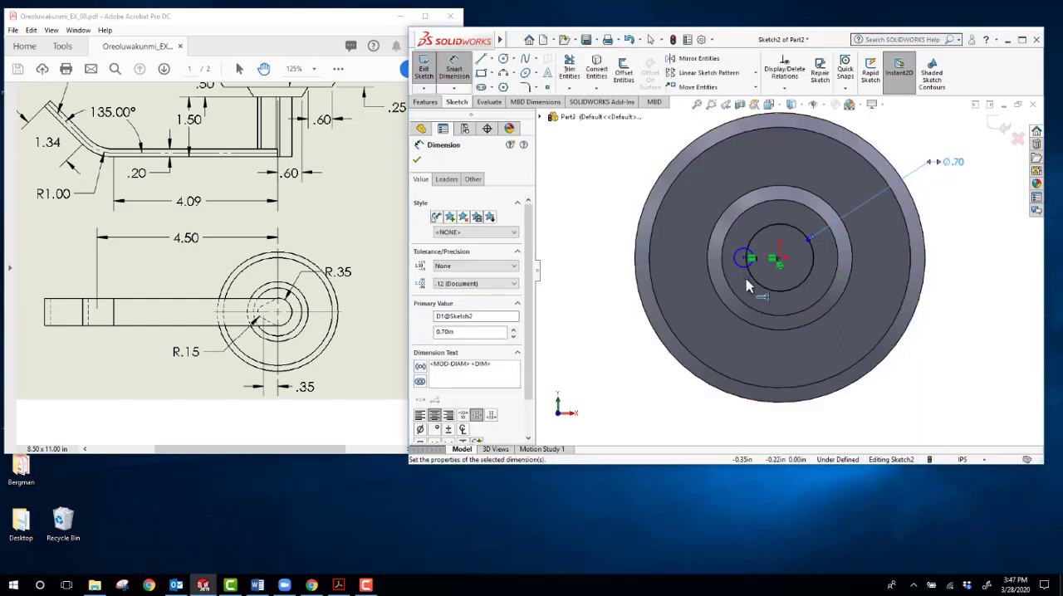
{"action": "left_click", "coordinate": [743, 267]}
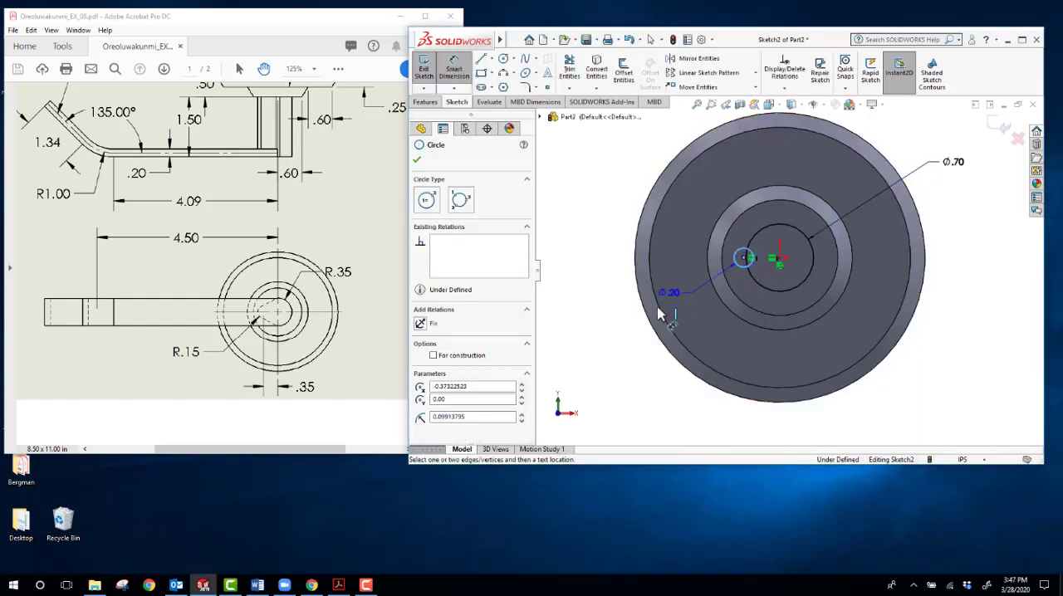
{"action": "left_click", "coordinate": [613, 327]}
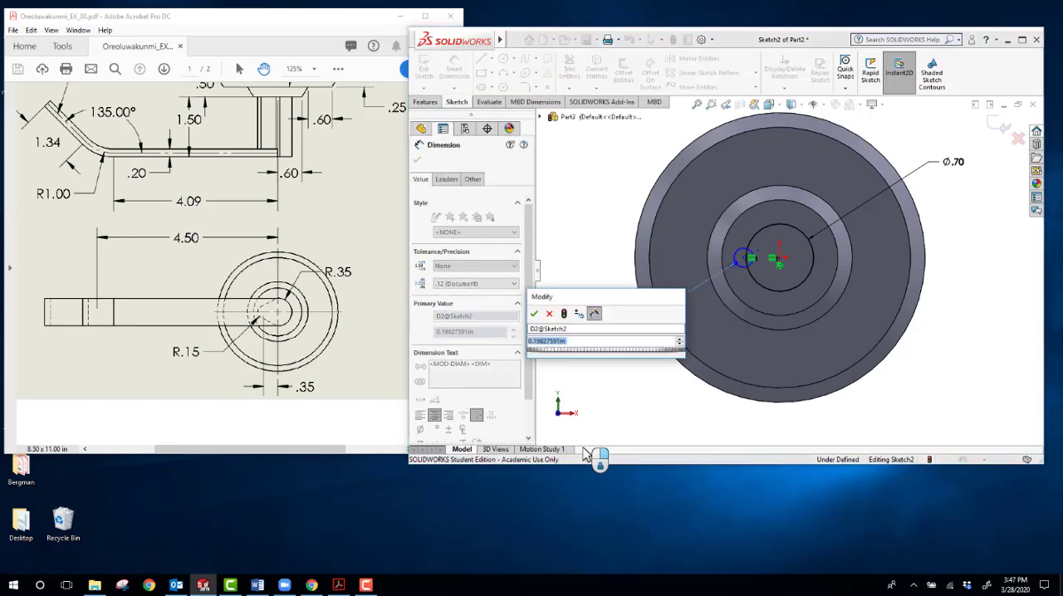
{"action": "type", "text": ".3"}
{"action": "key", "text": "Return"}
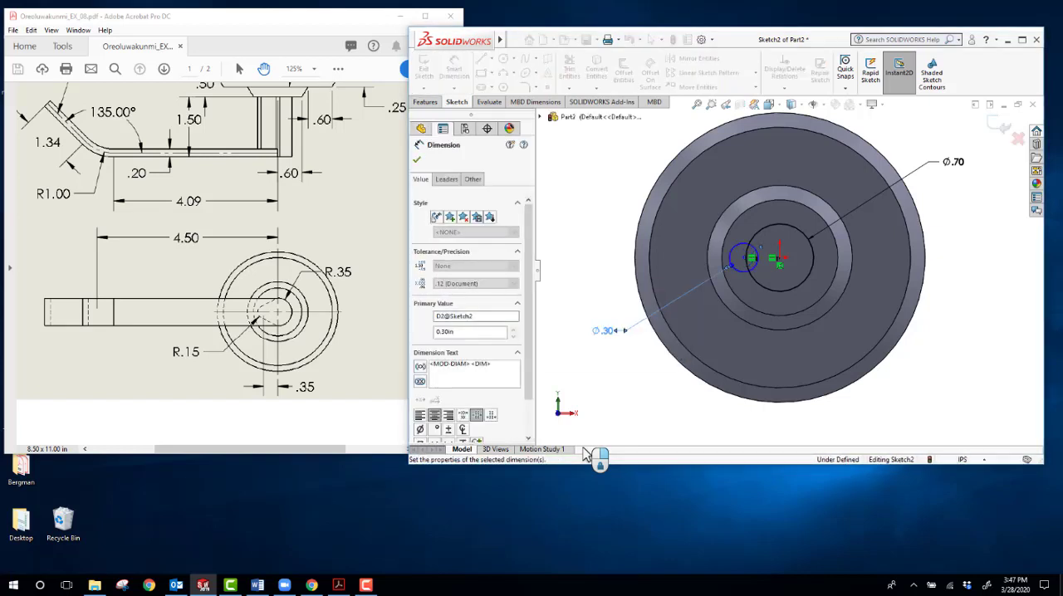
Step: Dimension the horizontal distance between the centers of the two circles as 0.35 in
{"action": "scroll", "coordinate": [775, 286], "scroll_direction": "down", "scroll_amount": 3}
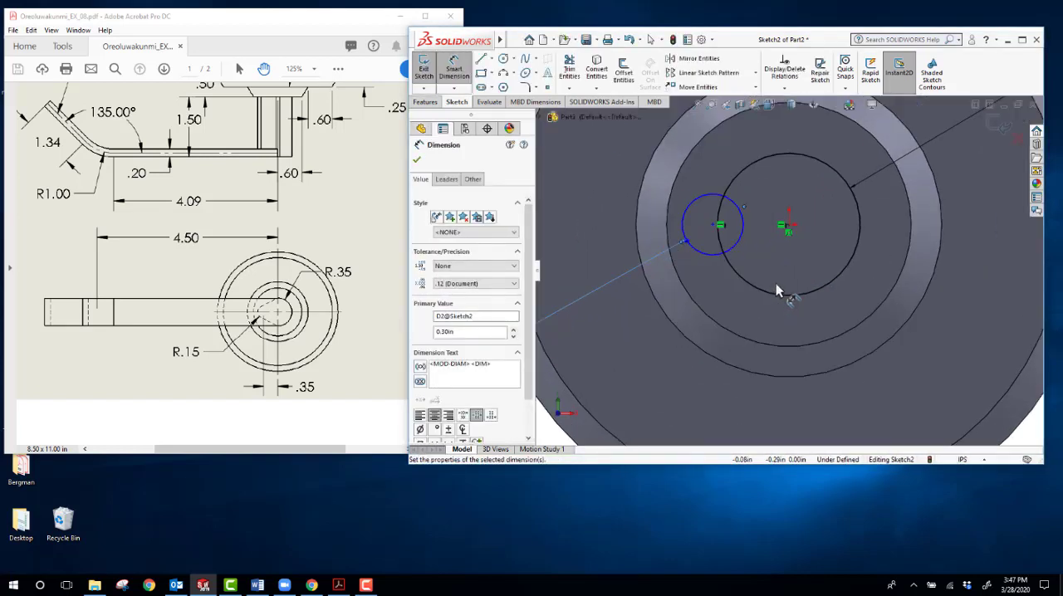
{"action": "left_click", "coordinate": [788, 225]}
{"action": "left_click", "coordinate": [714, 224]}
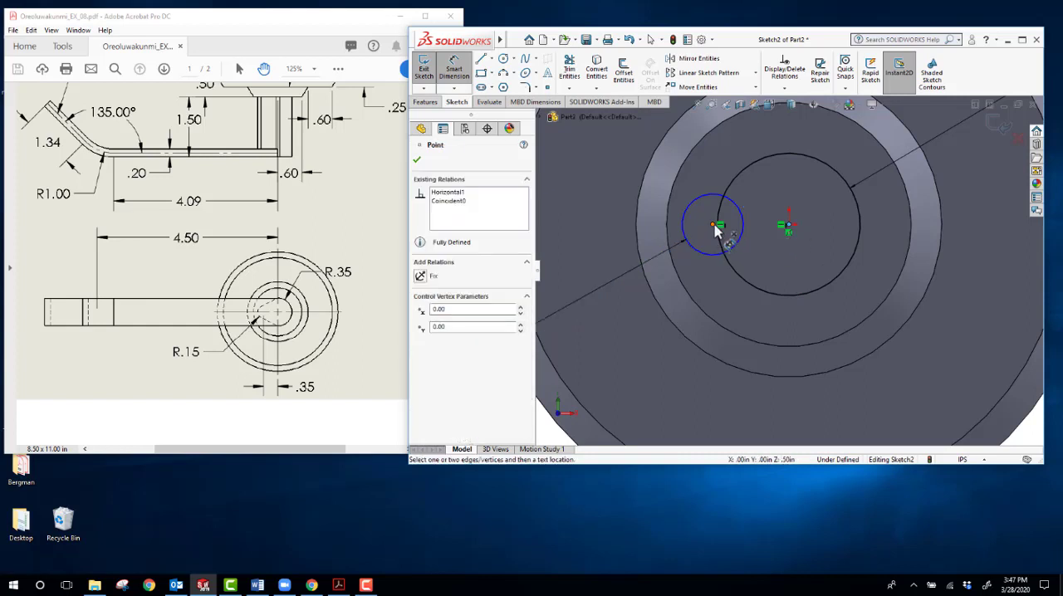
{"action": "scroll", "coordinate": [736, 305], "scroll_direction": "up", "scroll_amount": 3}
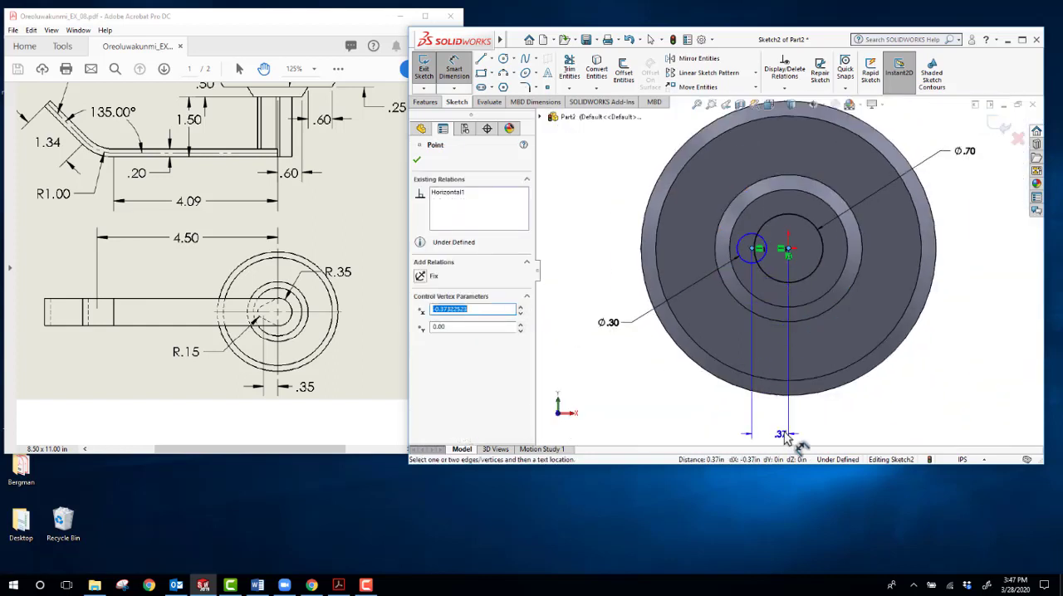
{"action": "left_click", "coordinate": [772, 424]}
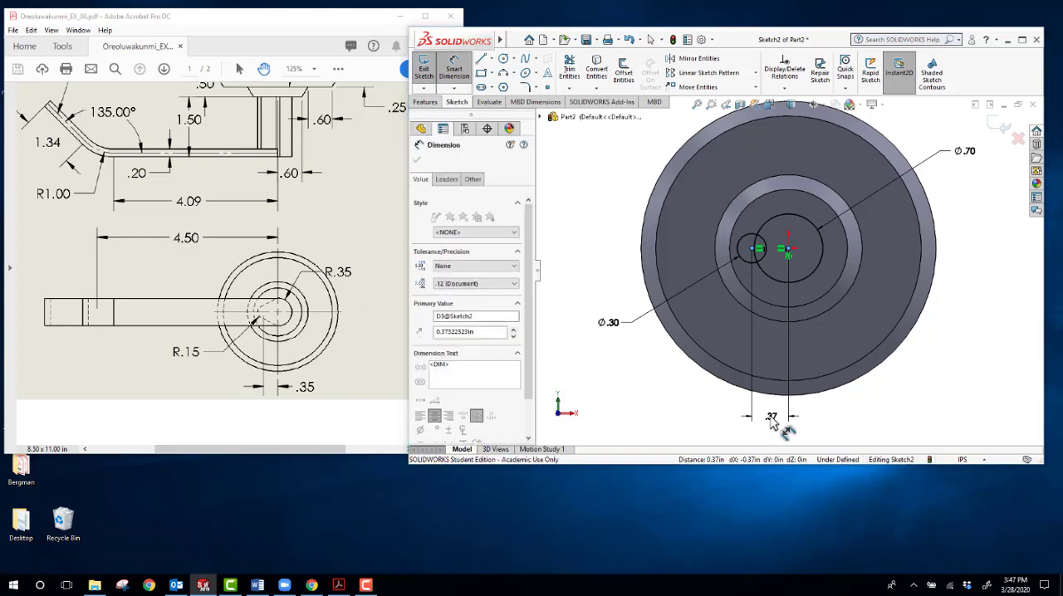
{"action": "key", "text": "Return"}
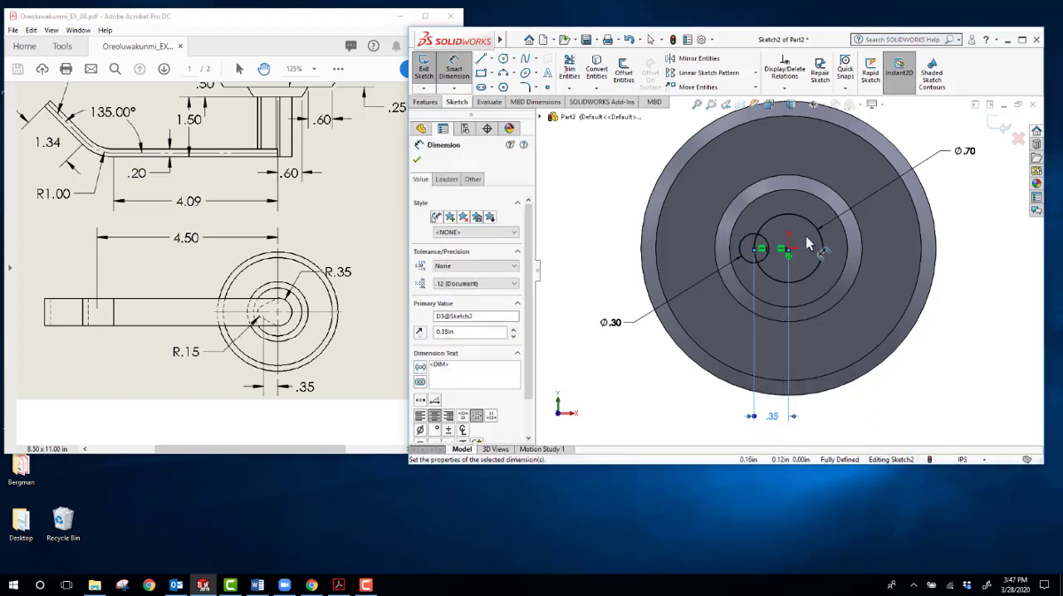
Step: Draw the upper line tangent to both circles, from the 0.70 in circle to the 0.30 in circle
{"action": "scroll", "coordinate": [806, 237], "scroll_direction": "down", "scroll_amount": 3}
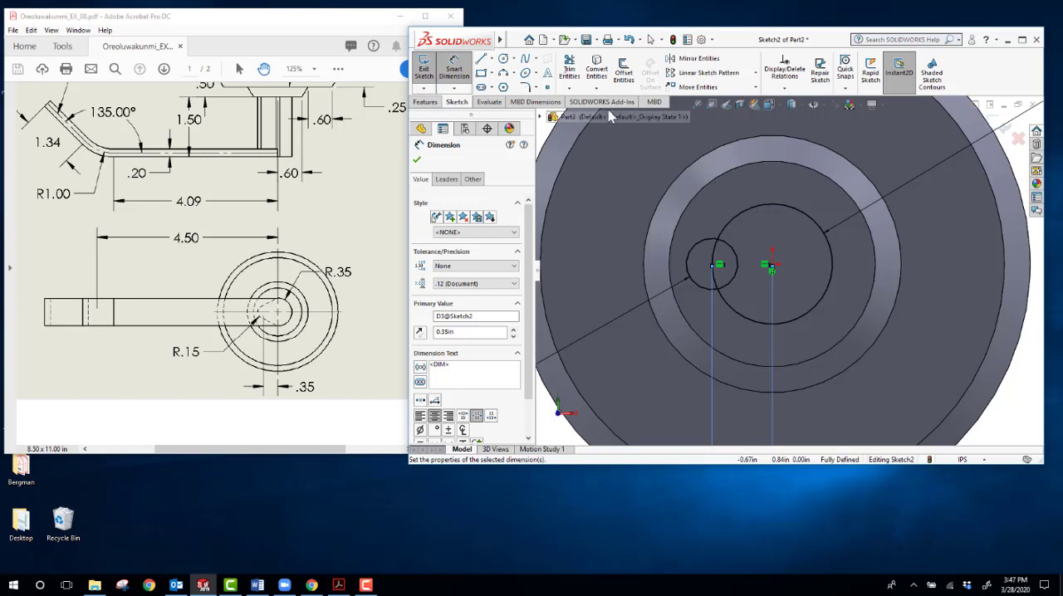
{"action": "left_click", "coordinate": [482, 61]}
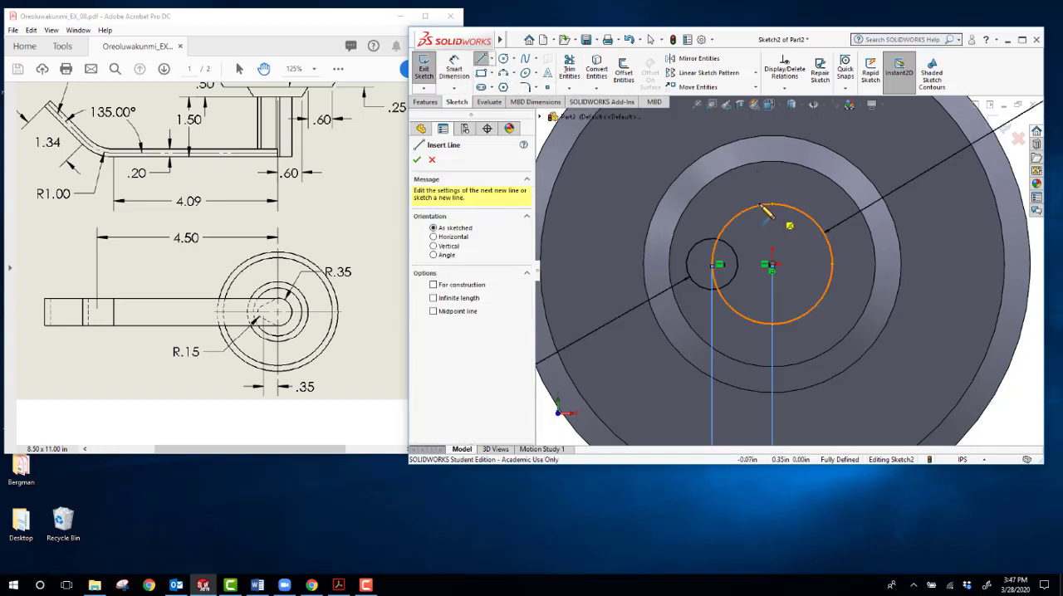
{"action": "left_click", "coordinate": [730, 220]}
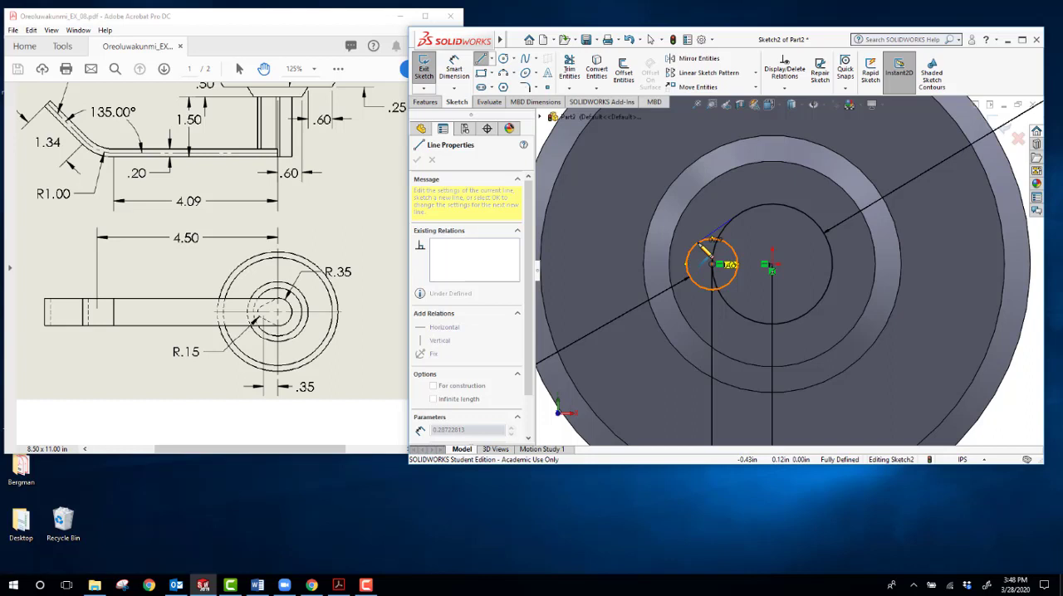
{"action": "left_click", "coordinate": [701, 247]}
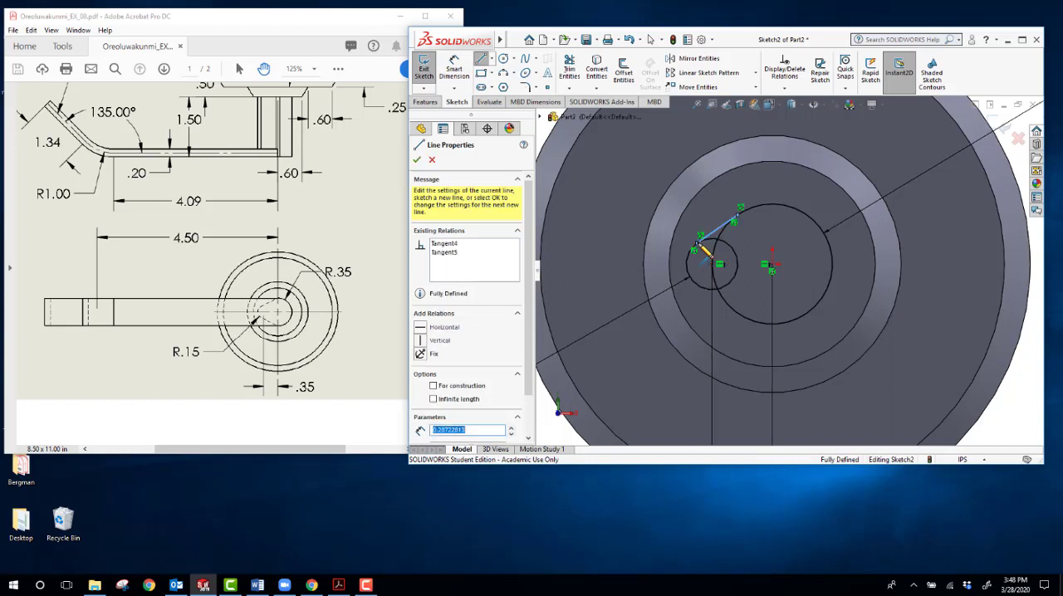
{"action": "key", "text": "Escape"}
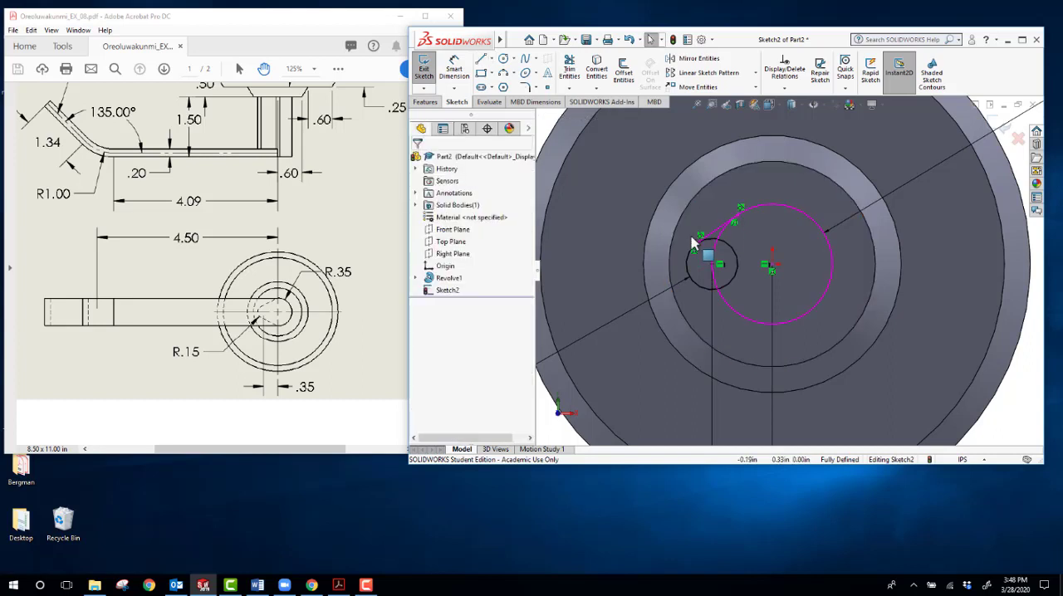
Step: Draw the lower line tangent to both circles, closing the underside of the teardrop profile
{"action": "left_click", "coordinate": [481, 58]}
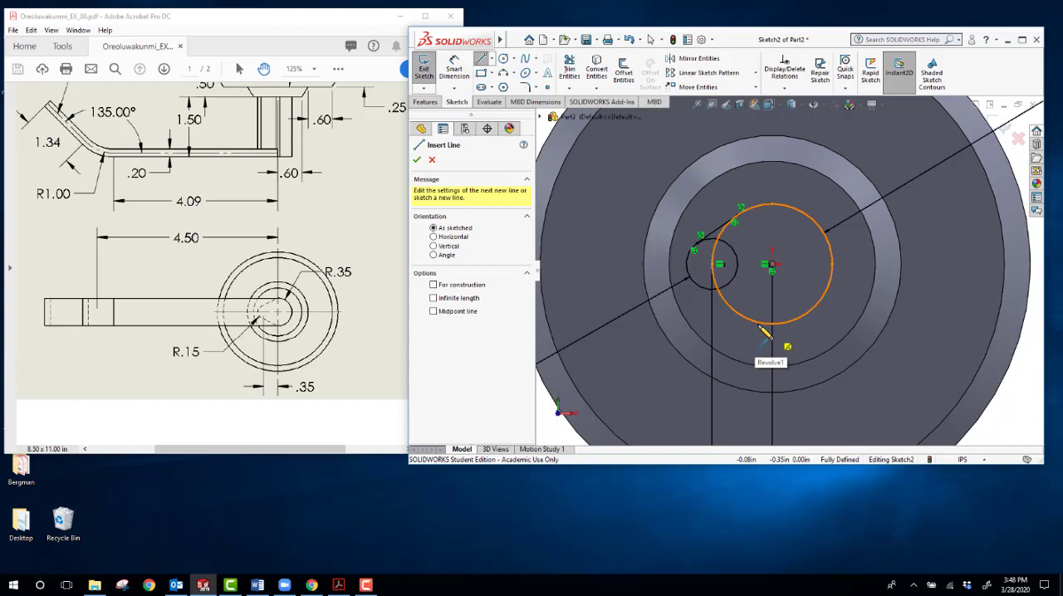
{"action": "left_click", "coordinate": [758, 326]}
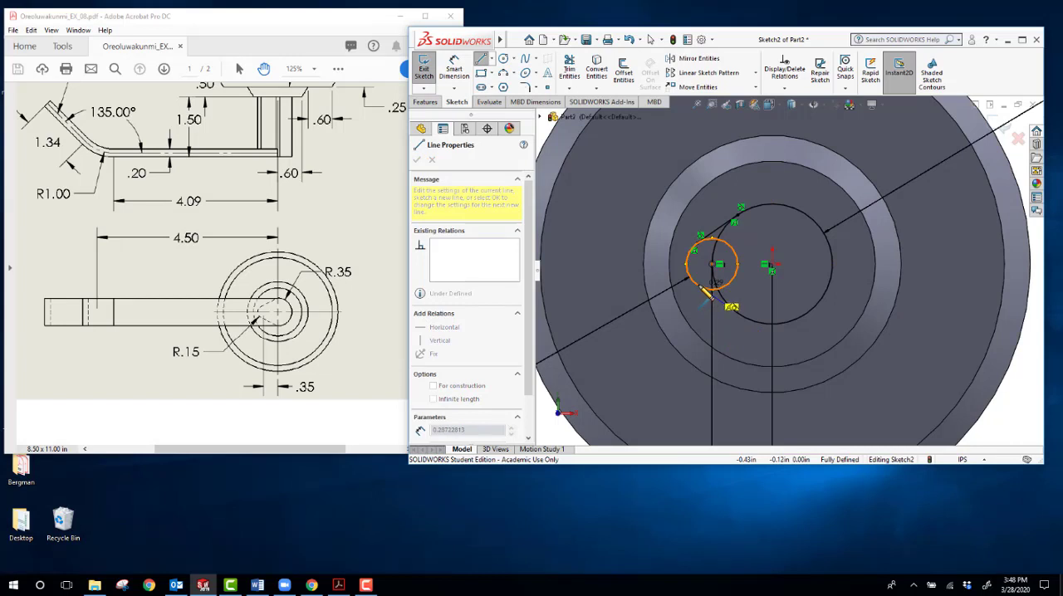
{"action": "double_click", "coordinate": [707, 292]}
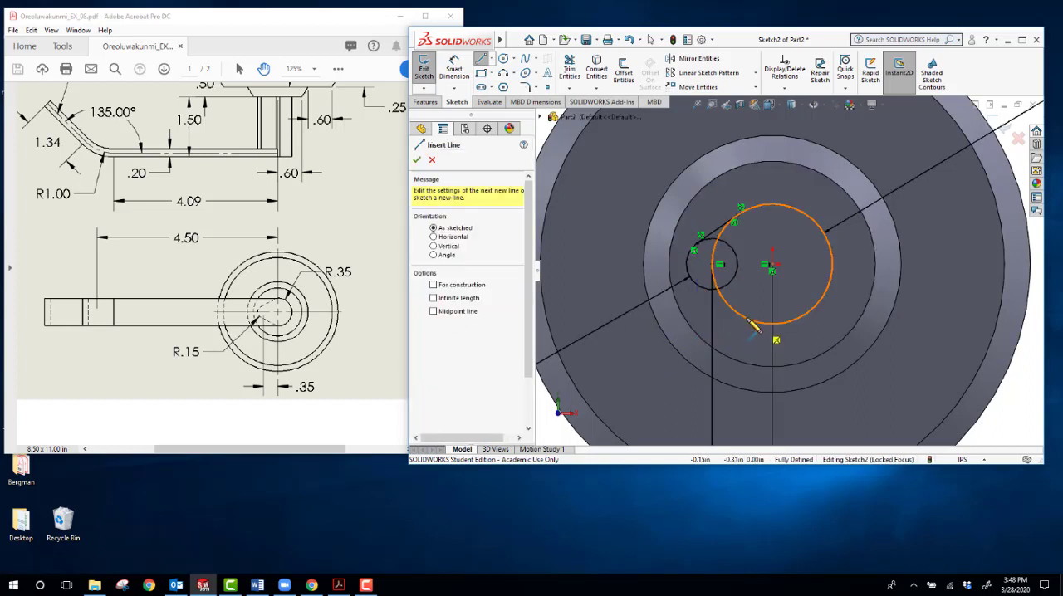
{"action": "left_click", "coordinate": [756, 324]}
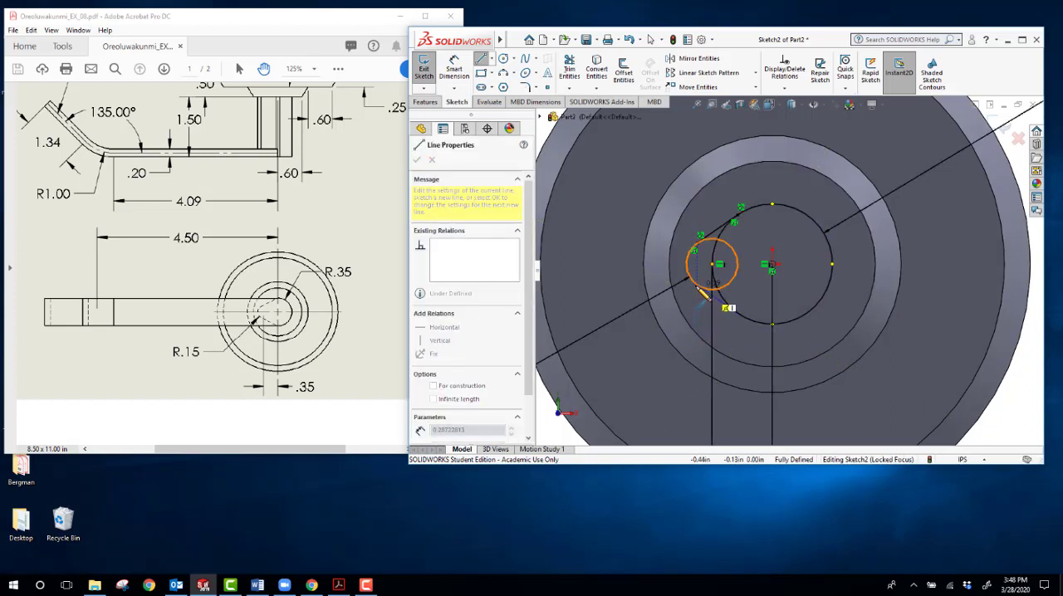
{"action": "left_click", "coordinate": [696, 285]}
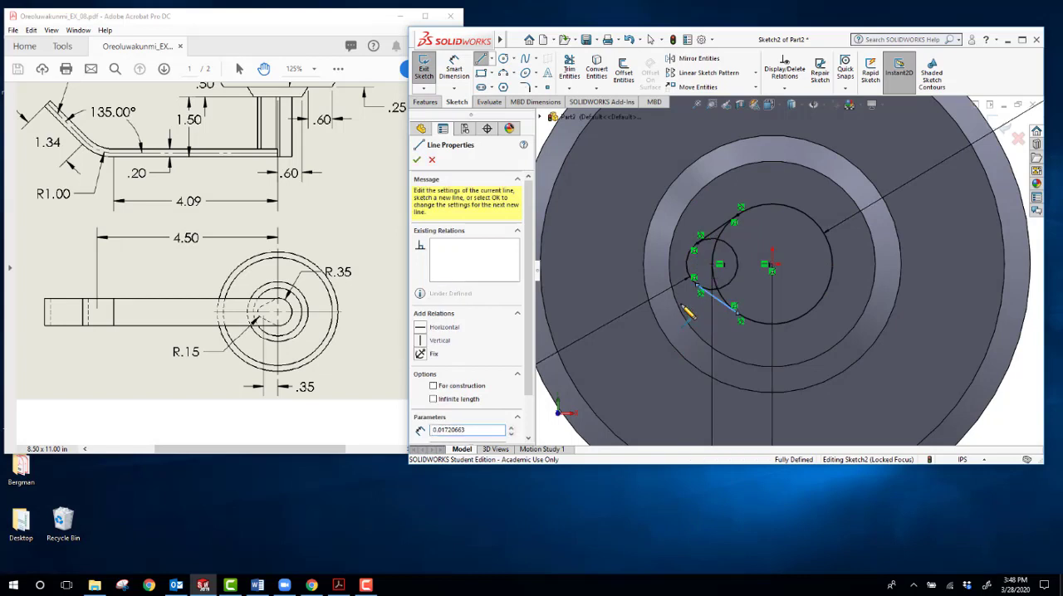
{"action": "double_click", "coordinate": [636, 326]}
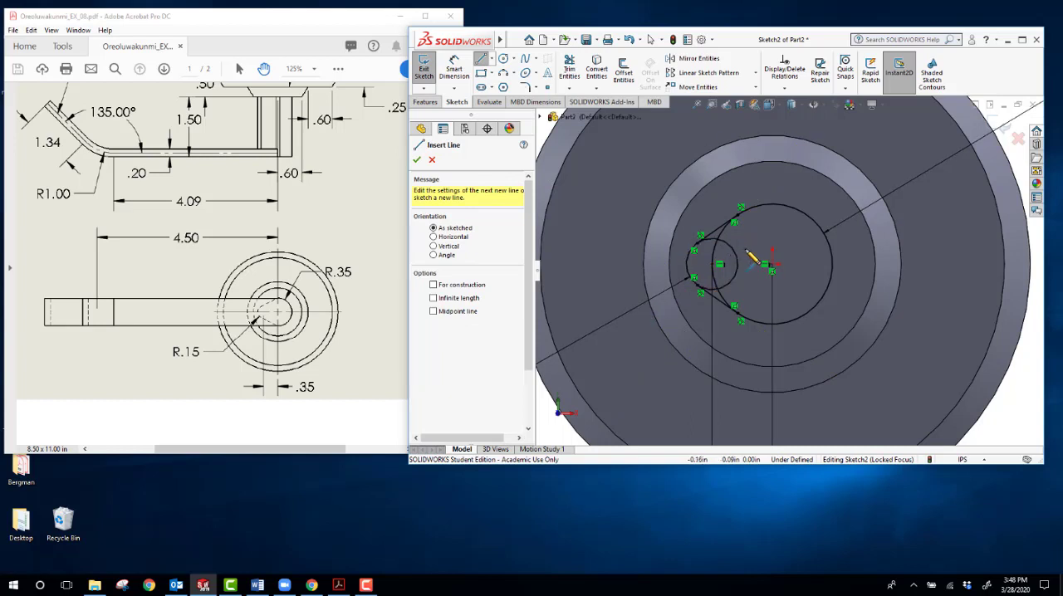
{"action": "key", "text": "Escape"}
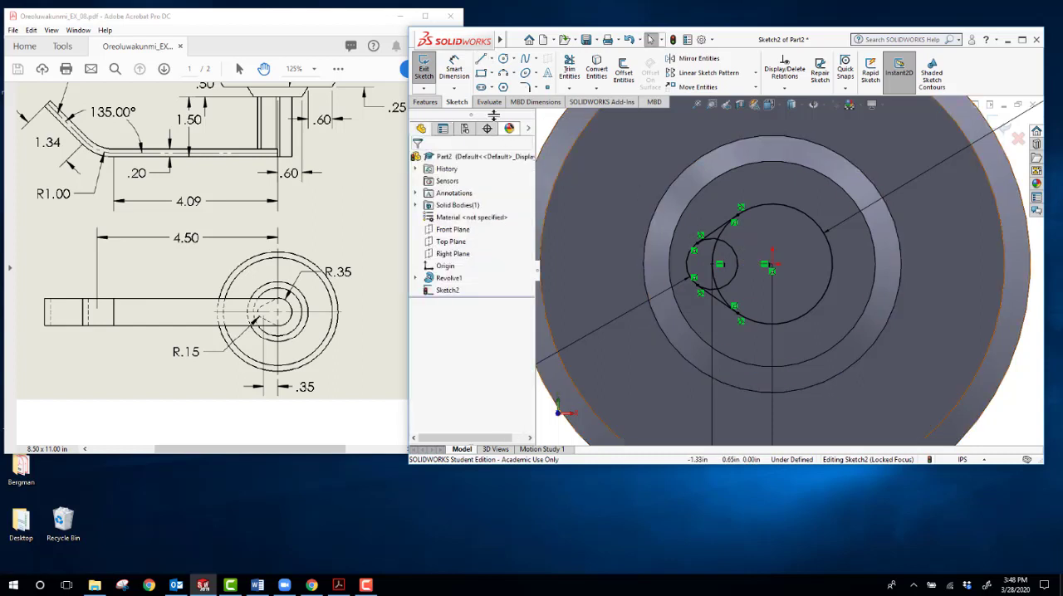
Step: Start an Extruded Boss/Base and pick both circles plus the two small regions enclosed by the tangent lines as contours
{"action": "left_click", "coordinate": [425, 103]}
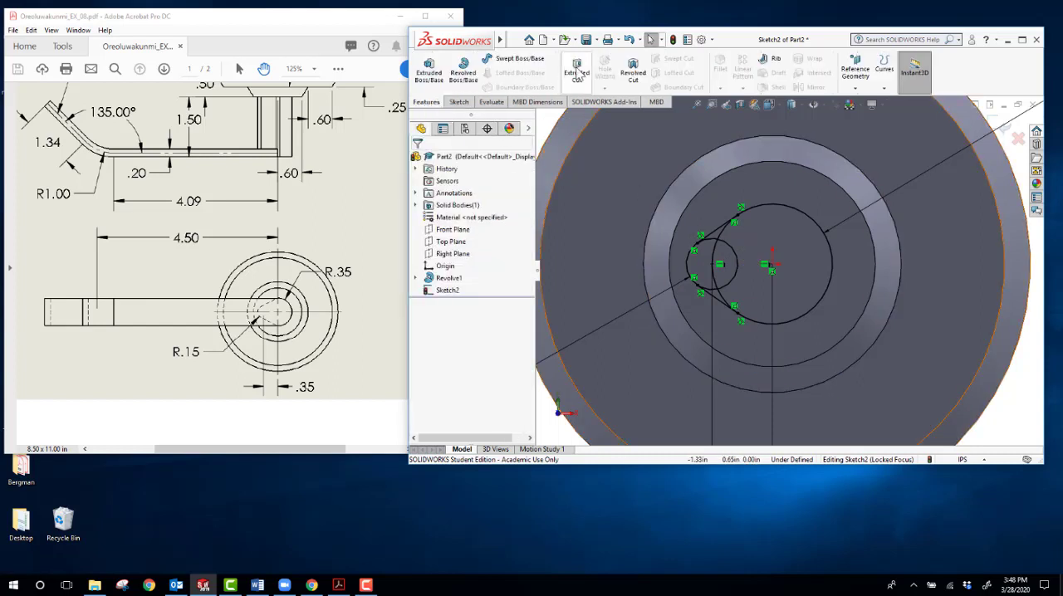
{"action": "left_click", "coordinate": [428, 73]}
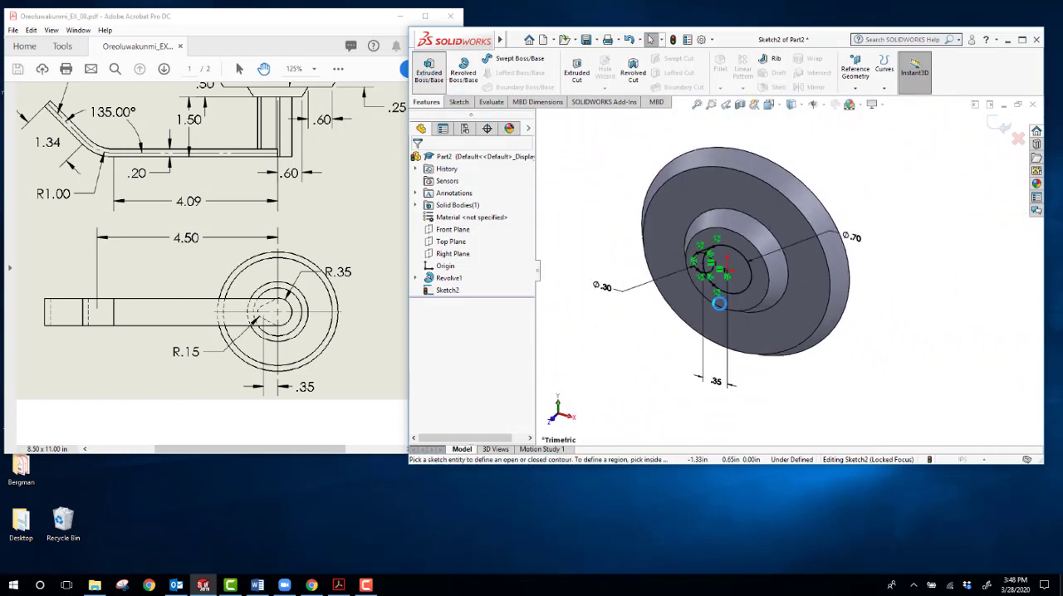
{"action": "scroll", "coordinate": [731, 278], "scroll_direction": "down", "scroll_amount": 5}
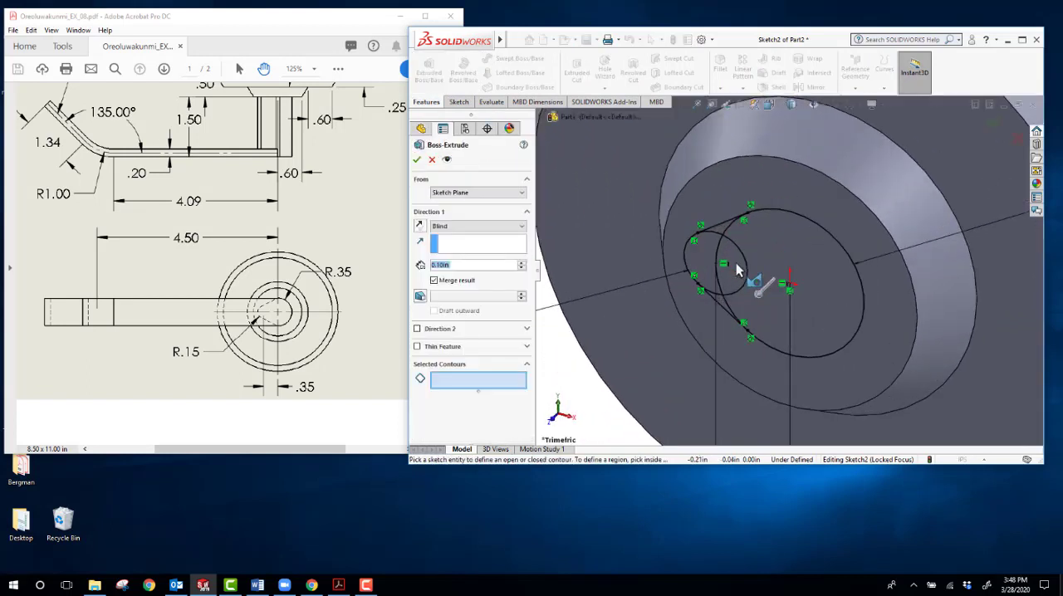
{"action": "left_click", "coordinate": [788, 217]}
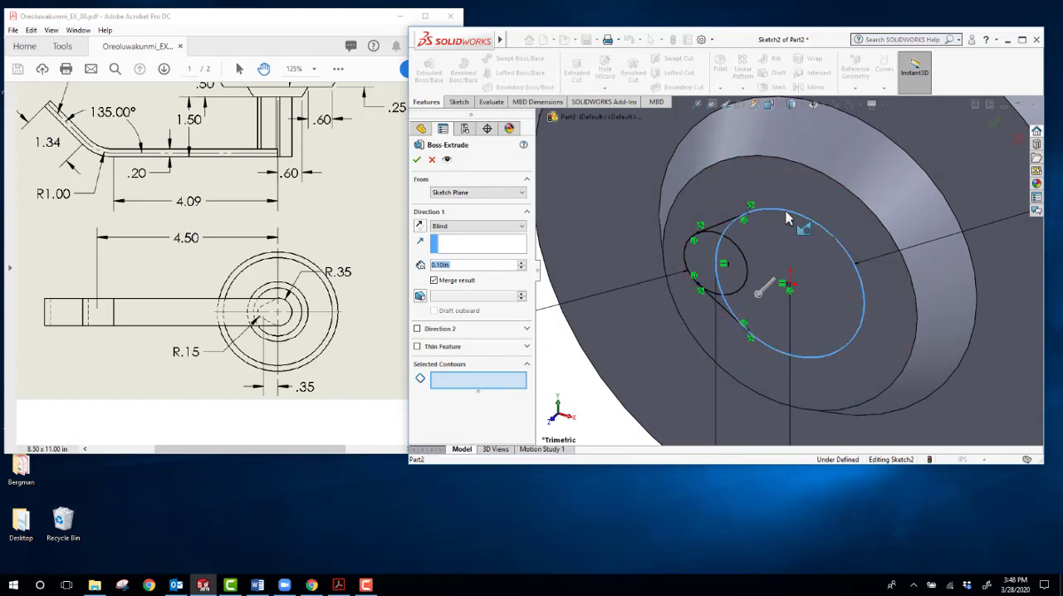
{"action": "left_click", "coordinate": [716, 237]}
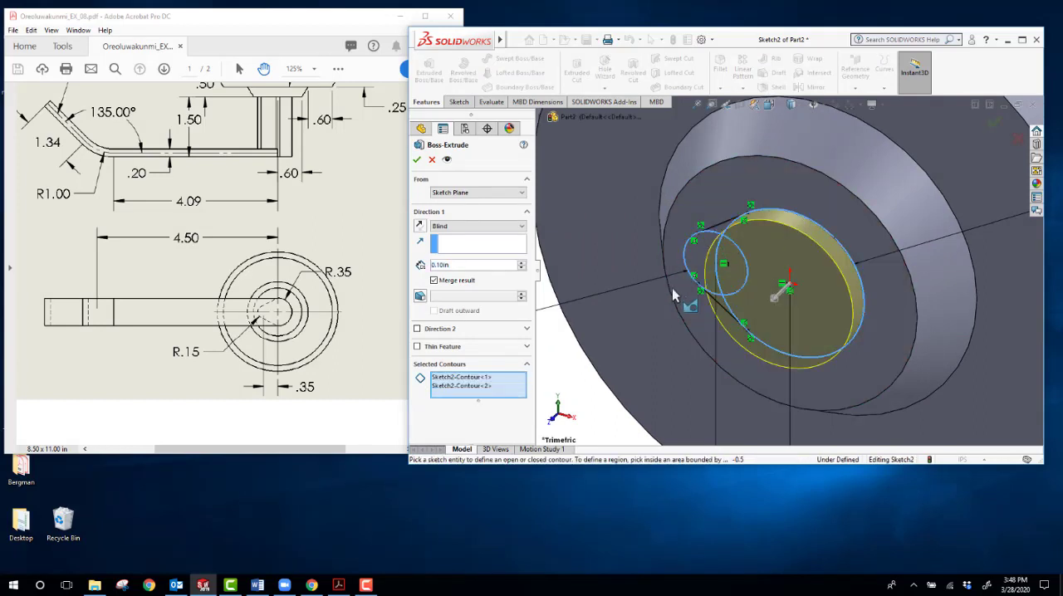
{"action": "mouse_move", "coordinate": [686, 302]}
{"action": "middle_mouse_down"}
{"action": "mouse_move", "coordinate": [690, 228]}
{"action": "mouse_move", "coordinate": [690, 240]}
{"action": "middle_mouse_up"}
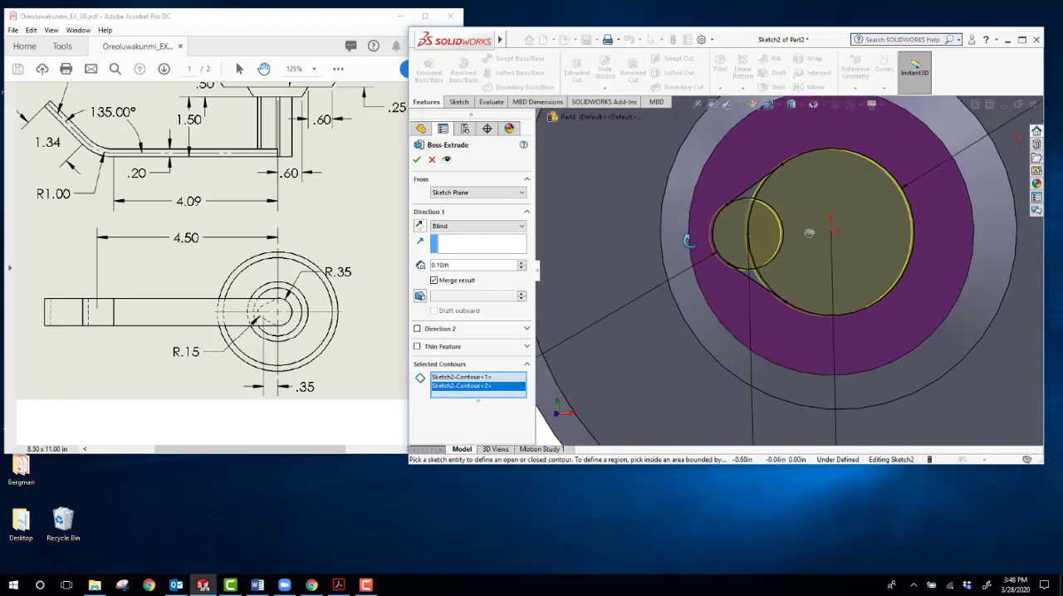
{"action": "scroll", "coordinate": [736, 300], "scroll_direction": "down", "scroll_amount": 6}
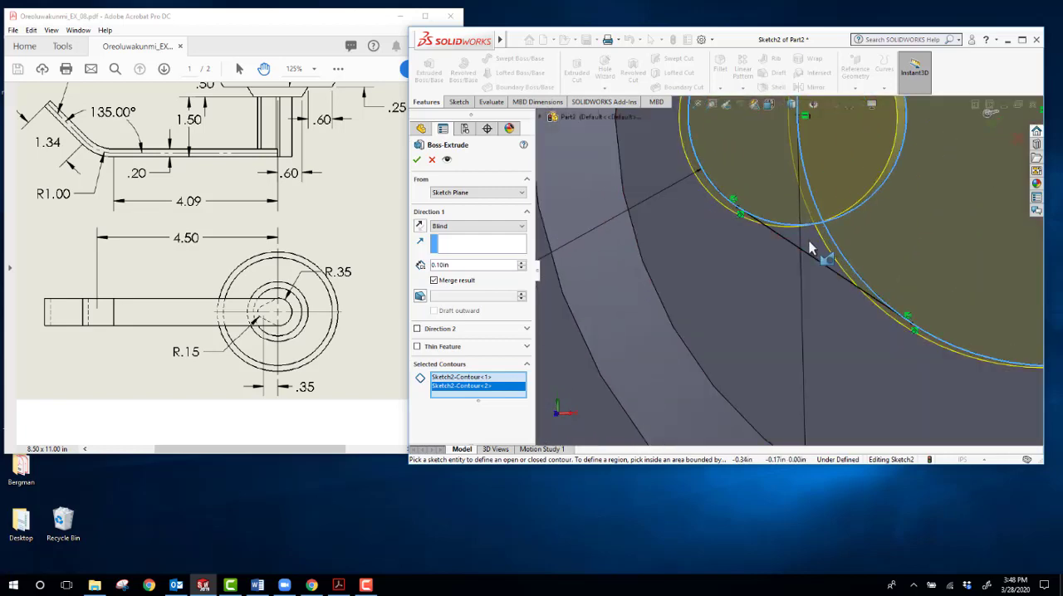
{"action": "left_click", "coordinate": [806, 249]}
{"action": "mouse_move", "coordinate": [807, 248]}
{"action": "middle_mouse_down"}
{"action": "mouse_move", "coordinate": [764, 302]}
{"action": "mouse_move", "coordinate": [773, 347]}
{"action": "mouse_move", "coordinate": [842, 269]}
{"action": "mouse_move", "coordinate": [870, 217]}
{"action": "middle_mouse_up"}
{"action": "left_click", "coordinate": [765, 289]}
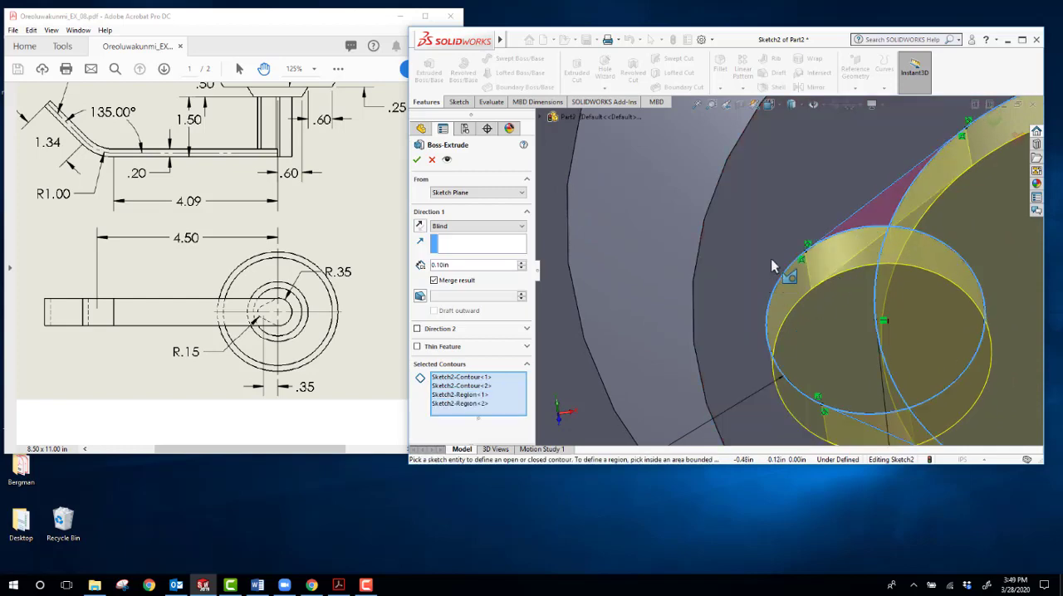
Step: Set the extrusion's blind depth to 1.5 in and create the teardrop post
{"action": "scroll", "coordinate": [771, 258], "scroll_direction": "up", "scroll_amount": 6}
{"action": "middle_click_drag", "start_coordinate": [771, 257], "coordinate": [745, 210]}
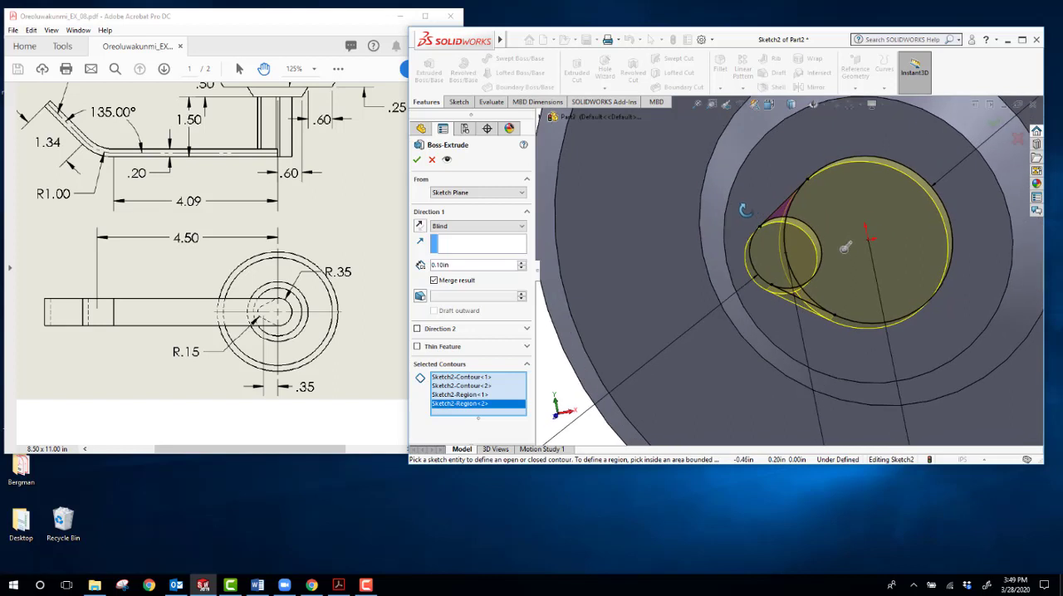
{"action": "left_click_drag", "start_coordinate": [473, 265], "coordinate": [421, 264]}
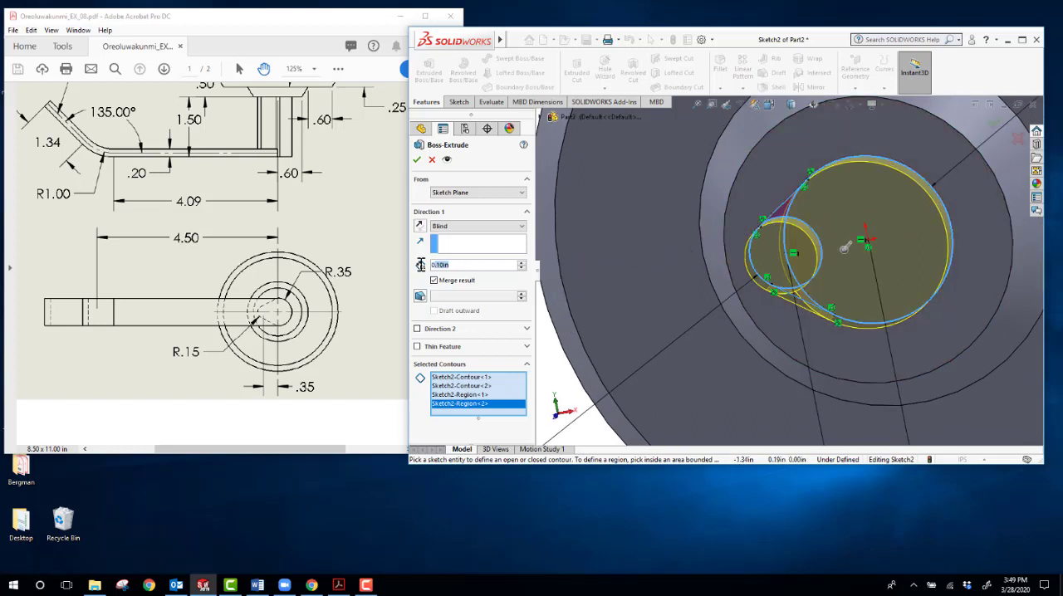
{"action": "type", "text": "1.5"}
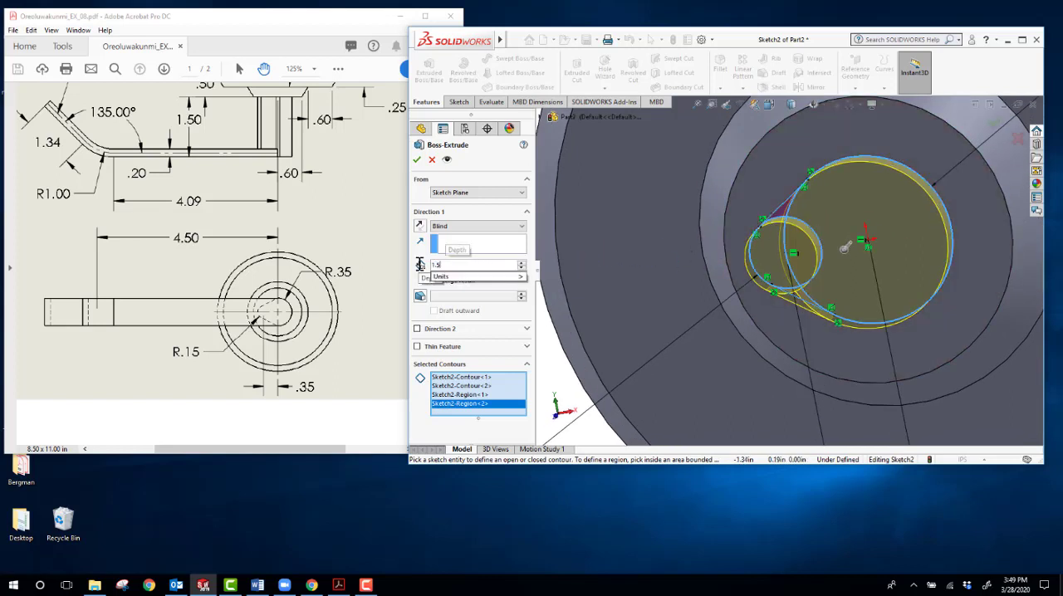
{"action": "key", "text": "Return"}
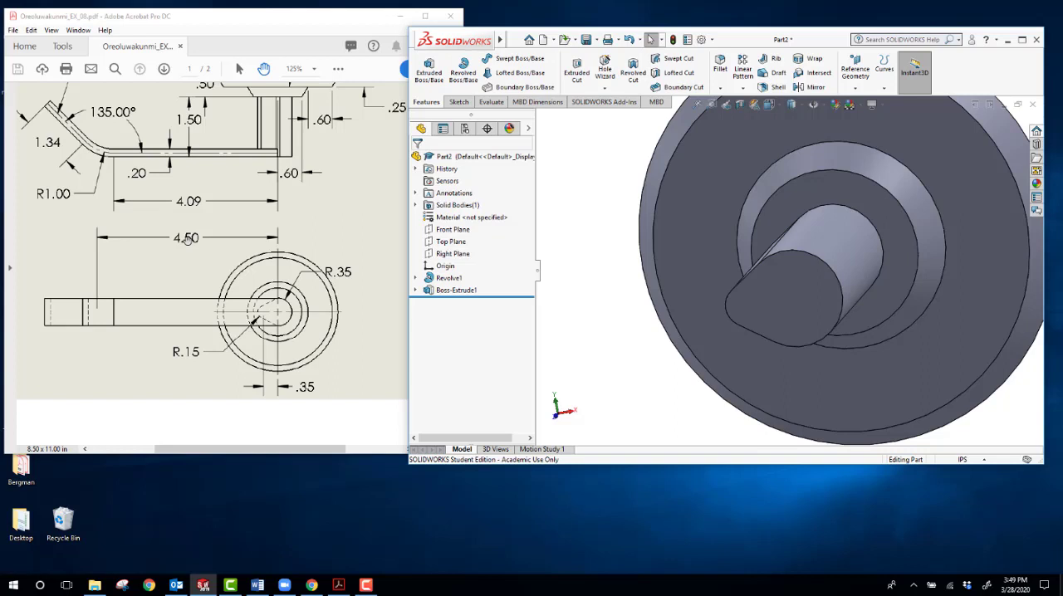
Step: Start a new sketch on the Top Plane
{"action": "key", "text": "f"}
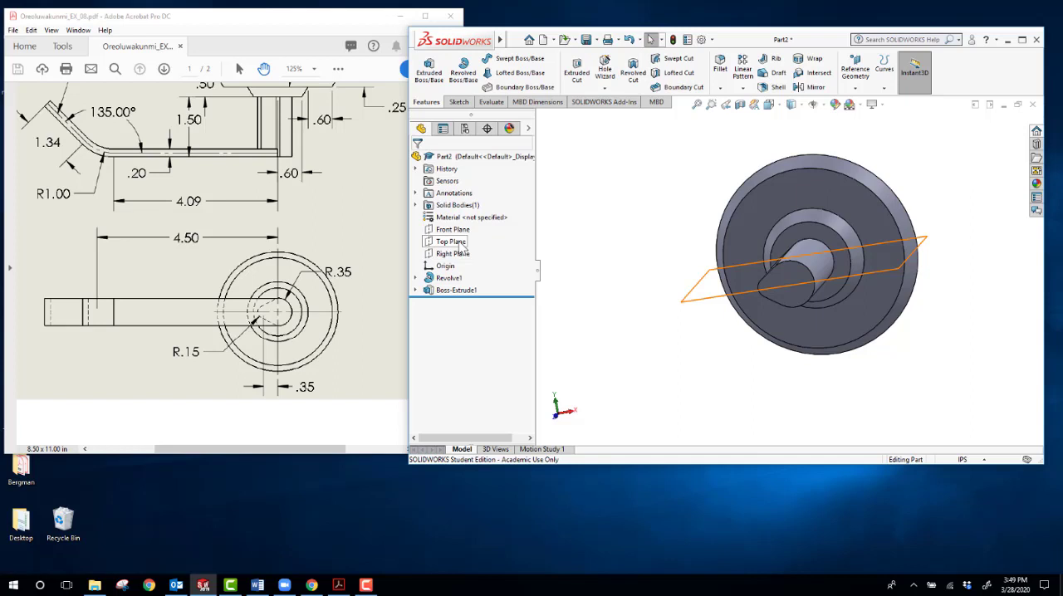
{"action": "left_click", "coordinate": [457, 241]}
{"action": "left_click", "coordinate": [469, 229]}
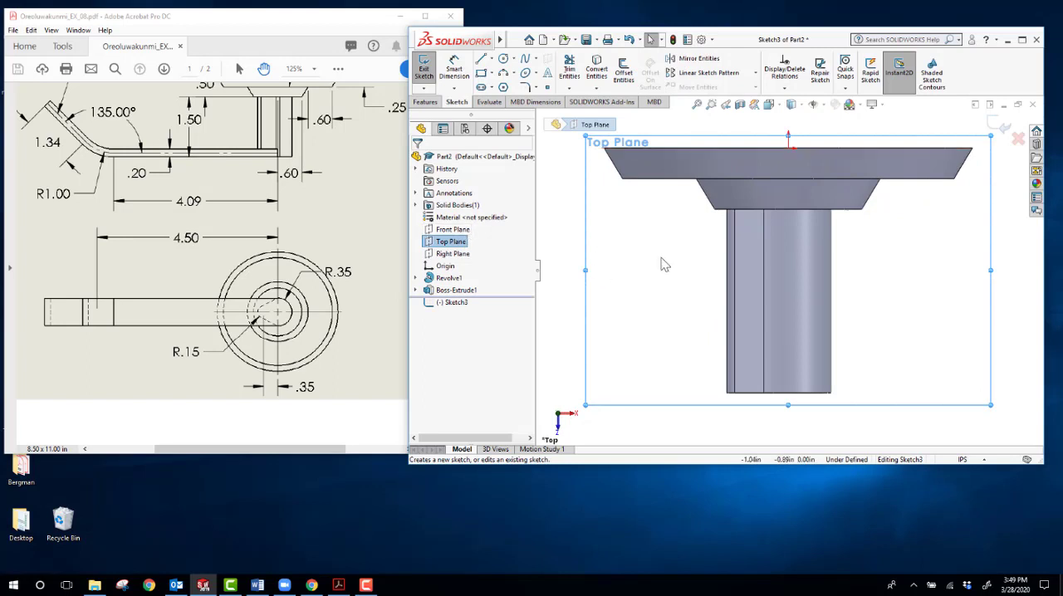
{"action": "scroll", "coordinate": [786, 266], "scroll_direction": "up", "scroll_amount": 3}
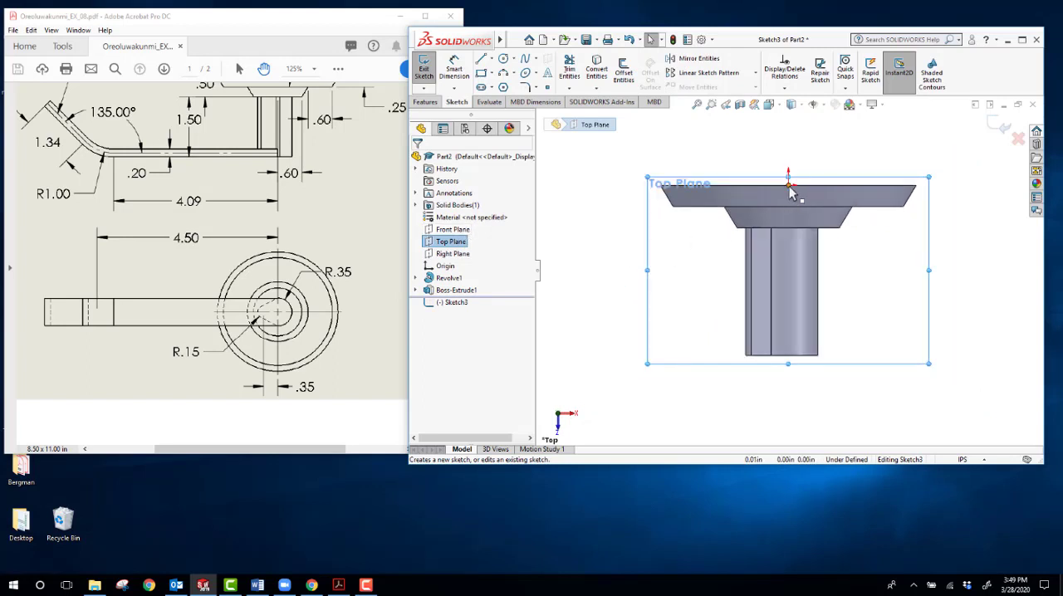
Step: Draw a vertical centerline about 2.00 in long from the origin to the free end of the post
{"action": "left_click", "coordinate": [492, 62]}
{"action": "left_click", "coordinate": [495, 87]}
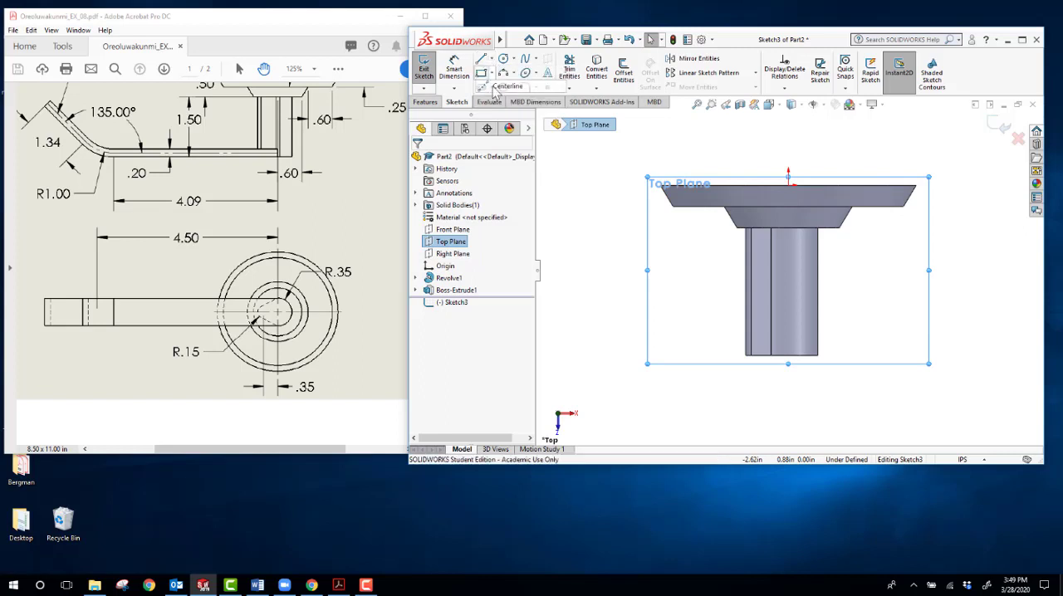
{"action": "left_click", "coordinate": [789, 186]}
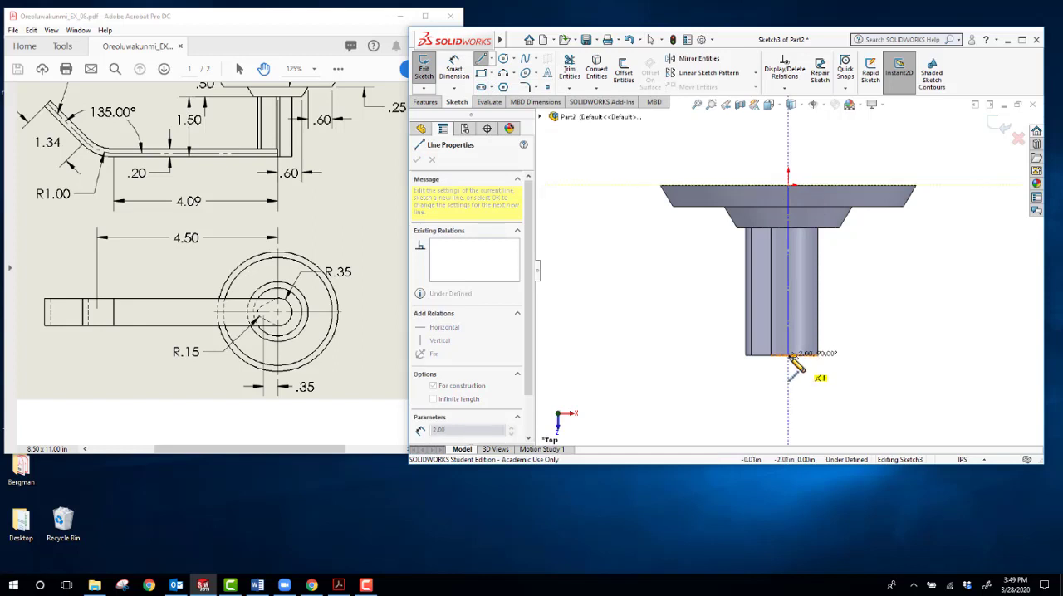
{"action": "scroll", "coordinate": [793, 357], "scroll_direction": "down", "scroll_amount": 4}
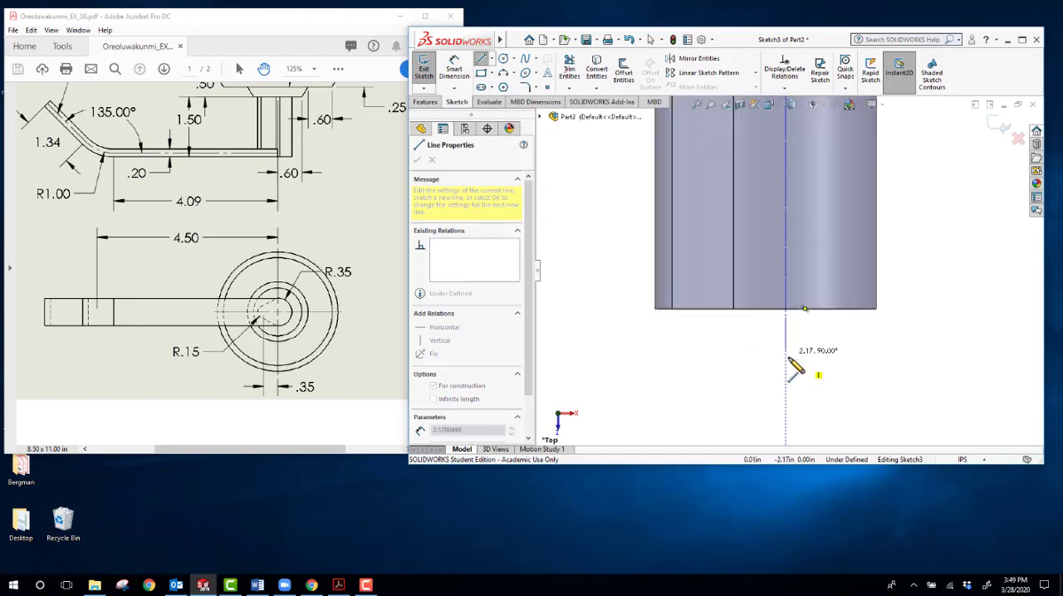
{"action": "left_click", "coordinate": [787, 311]}
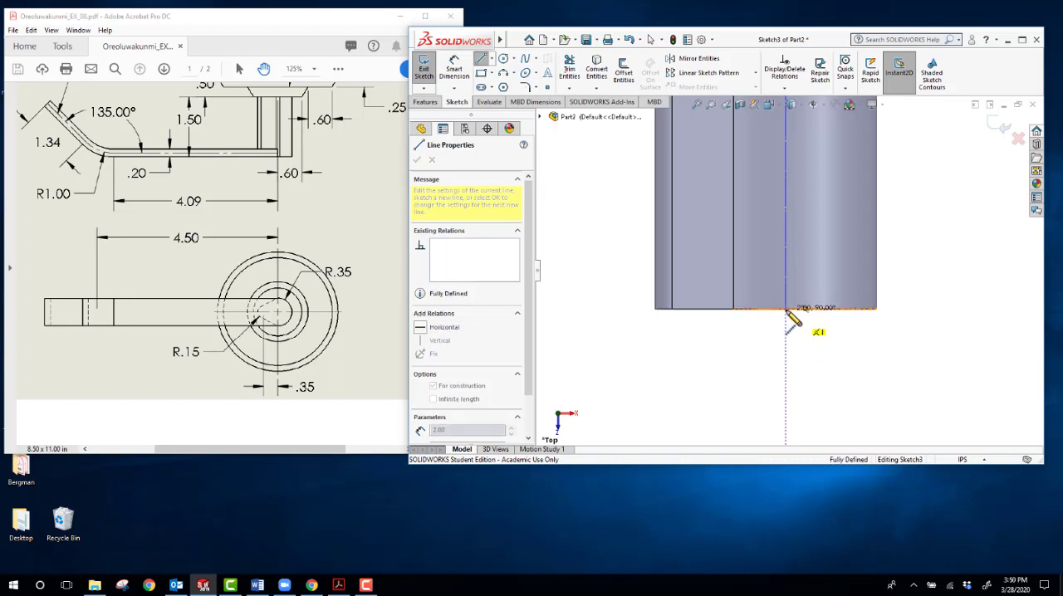
{"action": "key", "text": "Escape"}
{"action": "scroll", "coordinate": [750, 348], "scroll_direction": "up", "scroll_amount": 2}
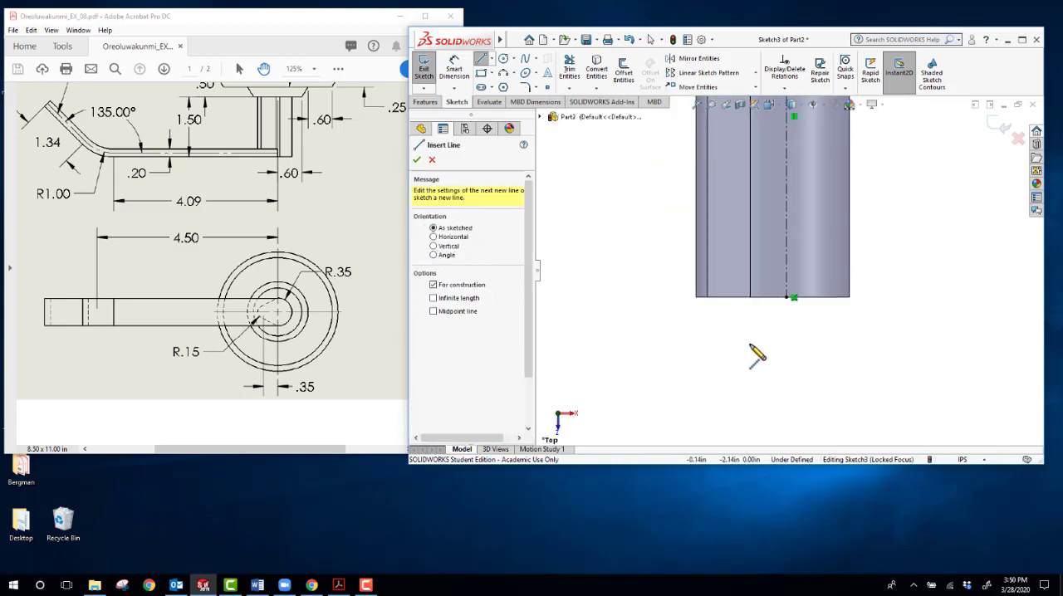
{"action": "middle_click_drag", "start_coordinate": [750, 340], "coordinate": [721, 287]}
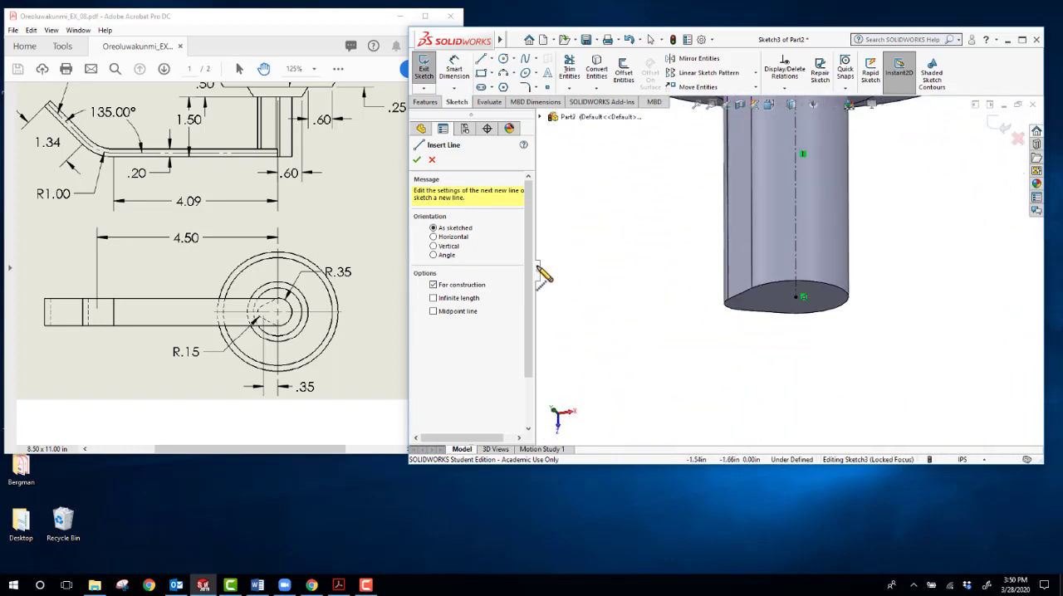
{"action": "left_click", "coordinate": [417, 160]}
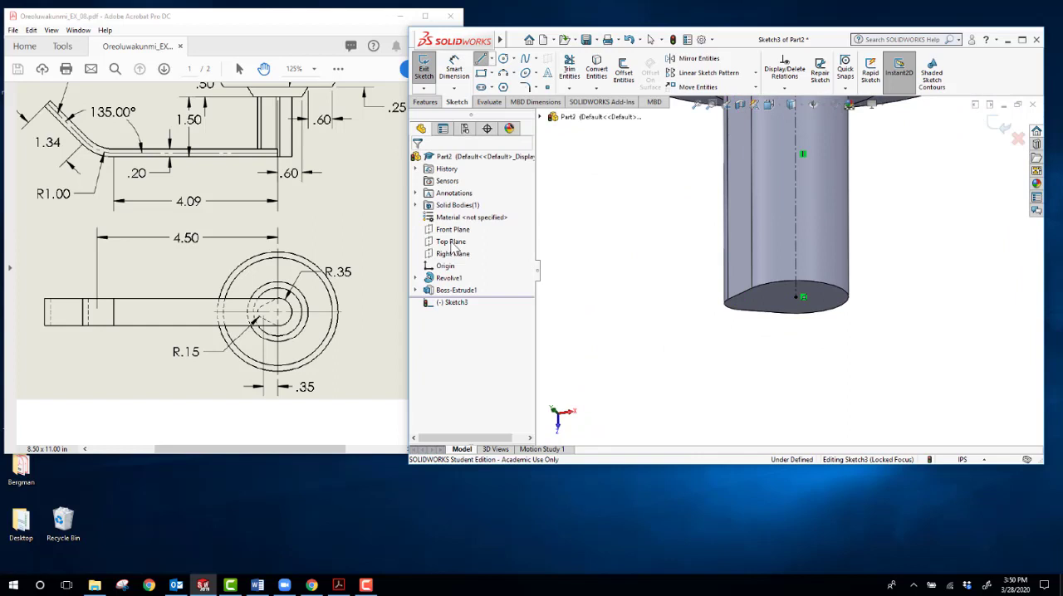
Step: Draw a horizontal line about 2.75 in long, square to the sketch view, from the centerline's end at the post's free face outward to the left
{"action": "left_click", "coordinate": [455, 304]}
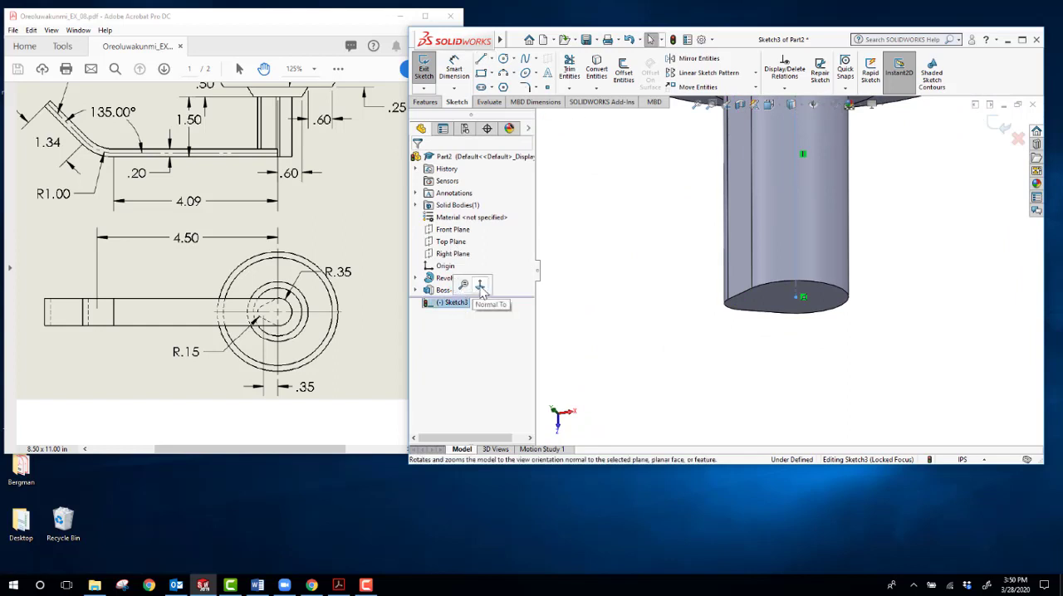
{"action": "left_click", "coordinate": [486, 292]}
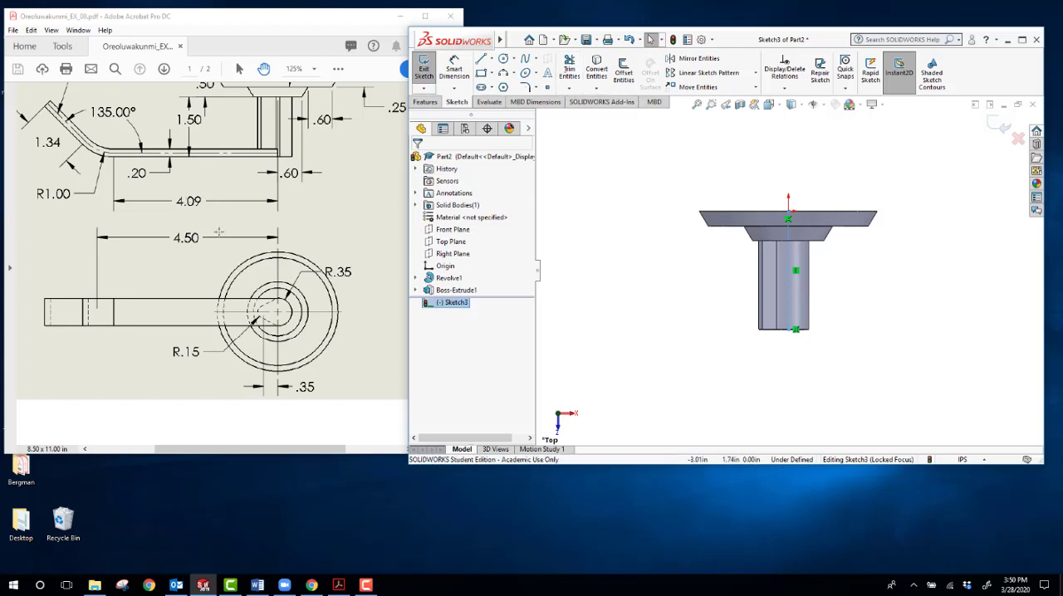
{"action": "scroll", "coordinate": [191, 216], "scroll_direction": "up", "scroll_amount": 2}
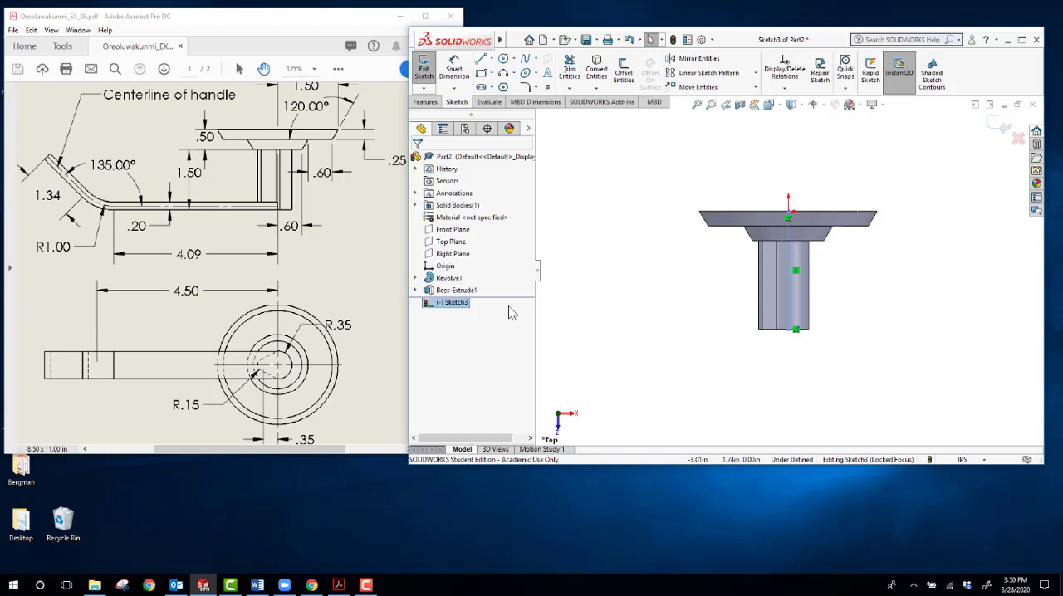
{"action": "scroll", "coordinate": [662, 308], "scroll_direction": "up", "scroll_amount": 1}
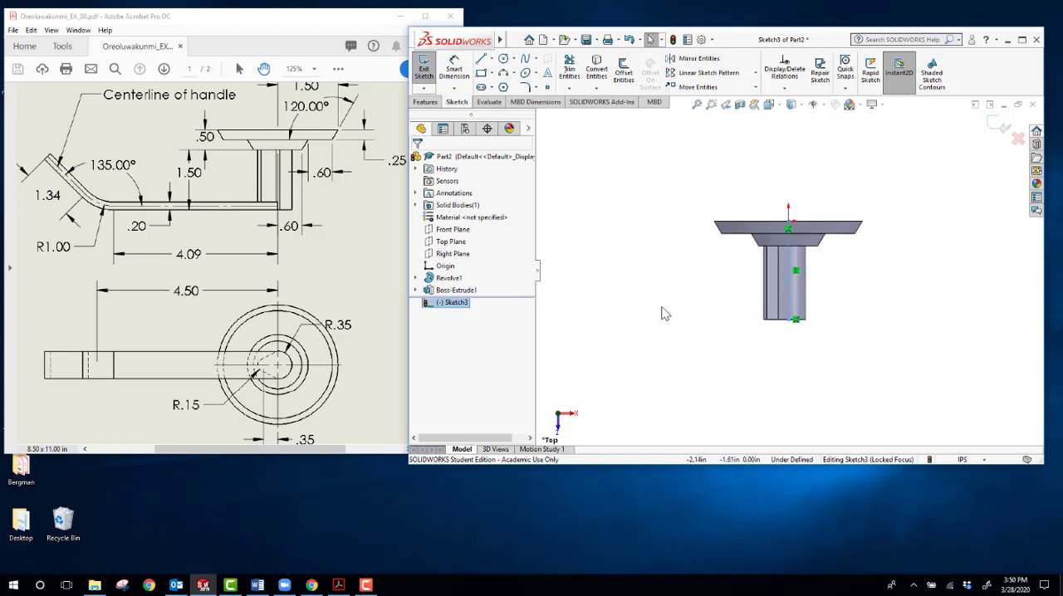
{"action": "left_click", "coordinate": [482, 64]}
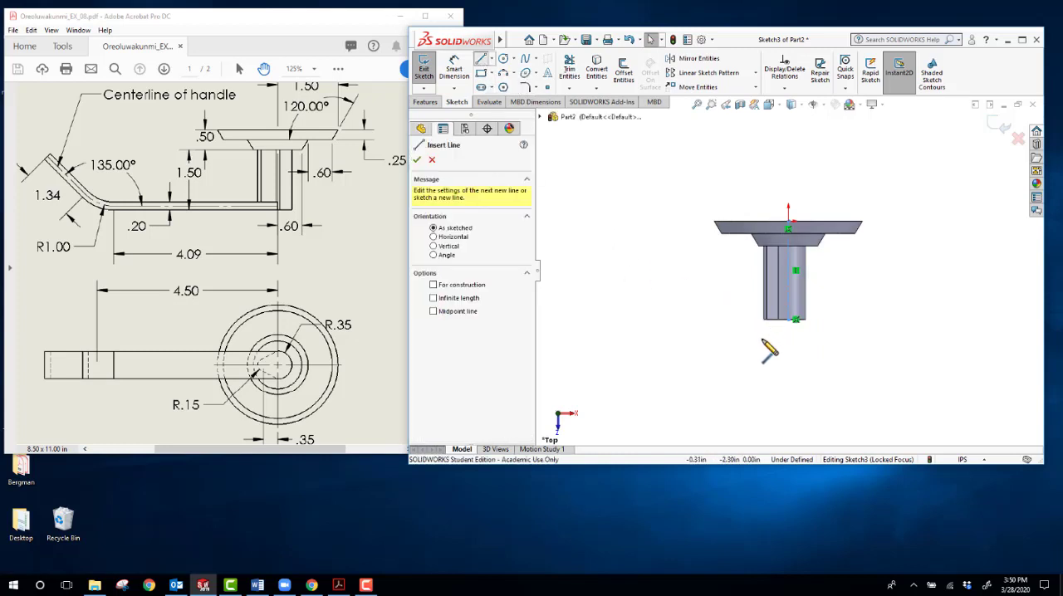
{"action": "left_click", "coordinate": [789, 320]}
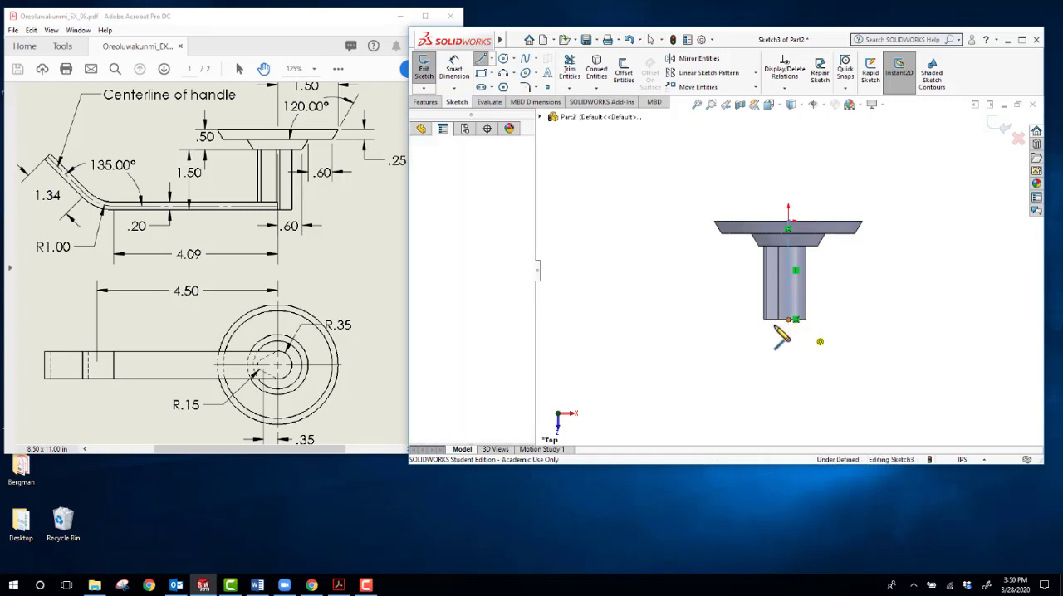
{"action": "left_click", "coordinate": [653, 320]}
{"action": "key", "text": "Escape"}
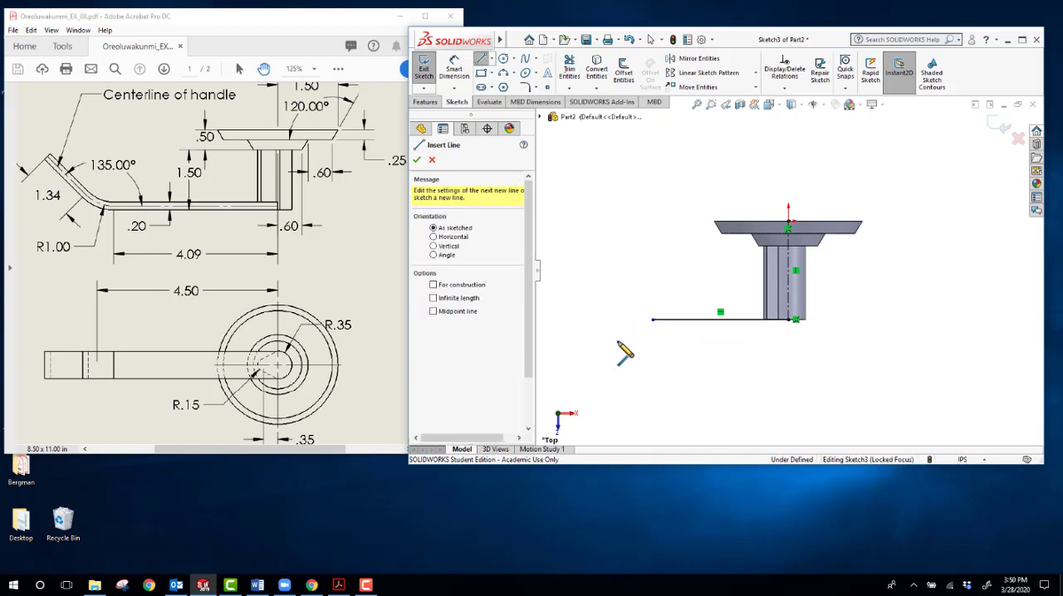
Step: Dimension the horizontal line's length to 4.09 in
{"action": "left_click", "coordinate": [454, 69]}
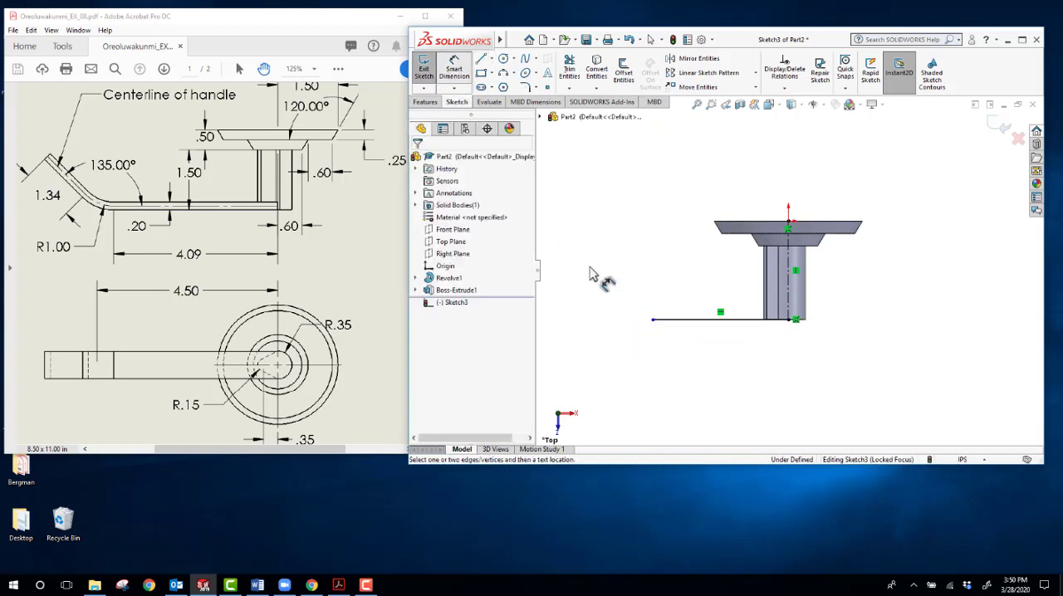
{"action": "left_click", "coordinate": [677, 322]}
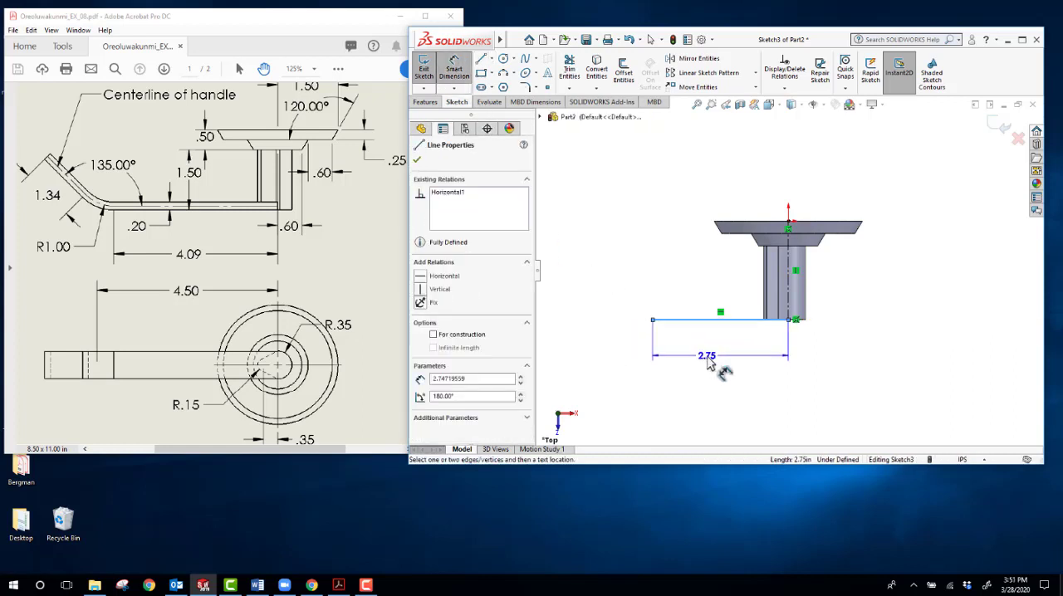
{"action": "left_click", "coordinate": [710, 358]}
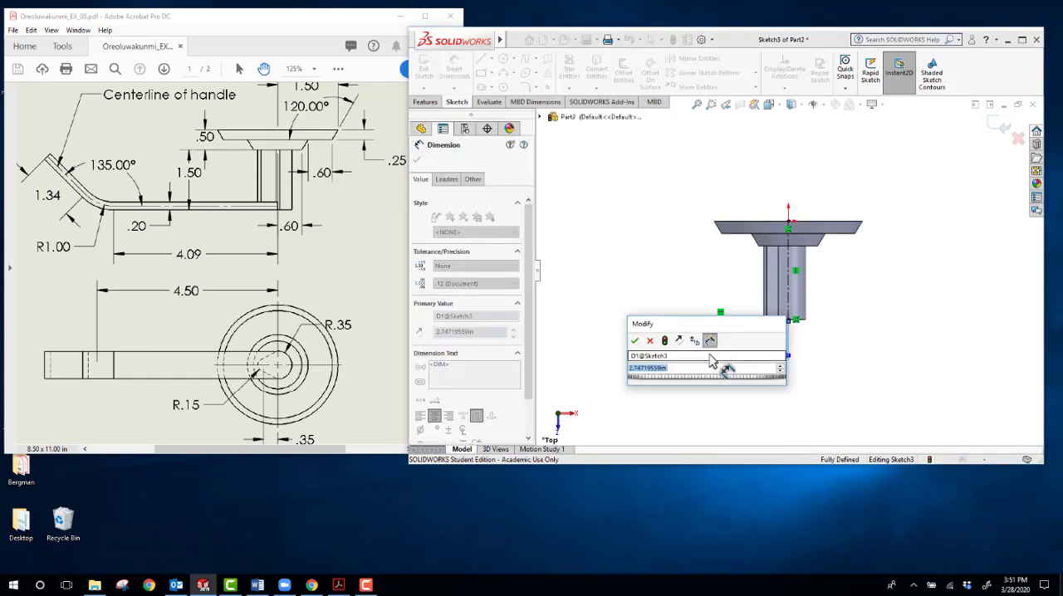
{"action": "type", "text": "4.09"}
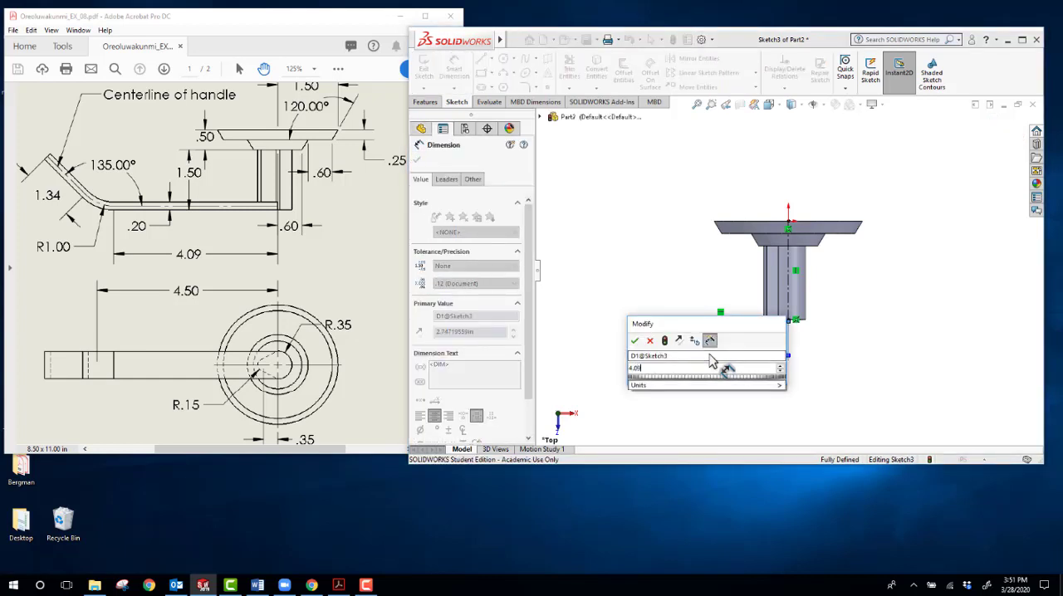
{"action": "key", "text": "Return"}
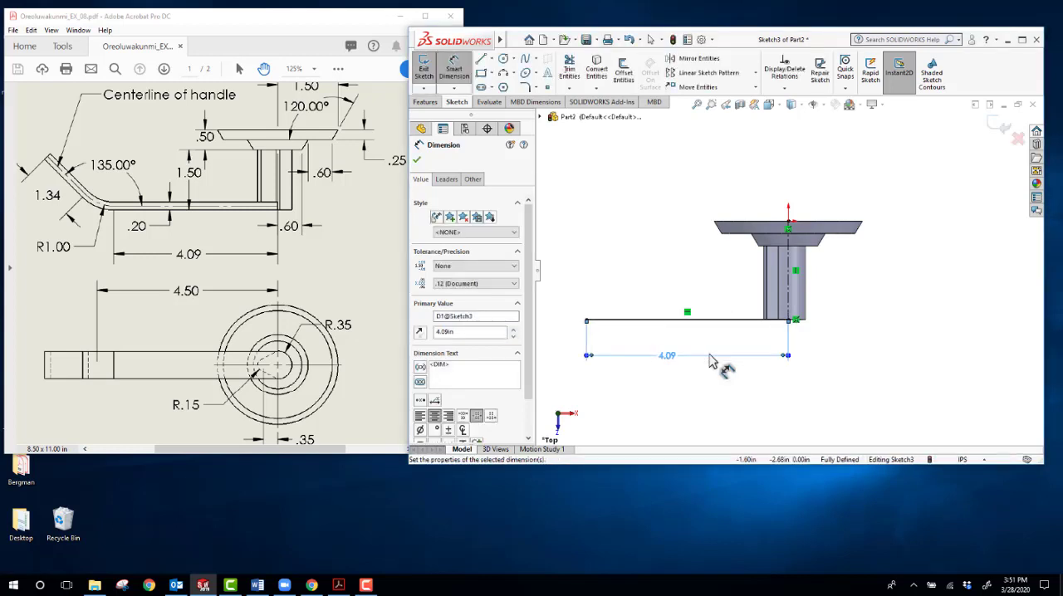
{"action": "key", "text": "Escape"}
Step: Draw a circle about 1.31 in in radius above the horizontal line's outer end, tangent to that line
{"action": "key", "text": "z"}
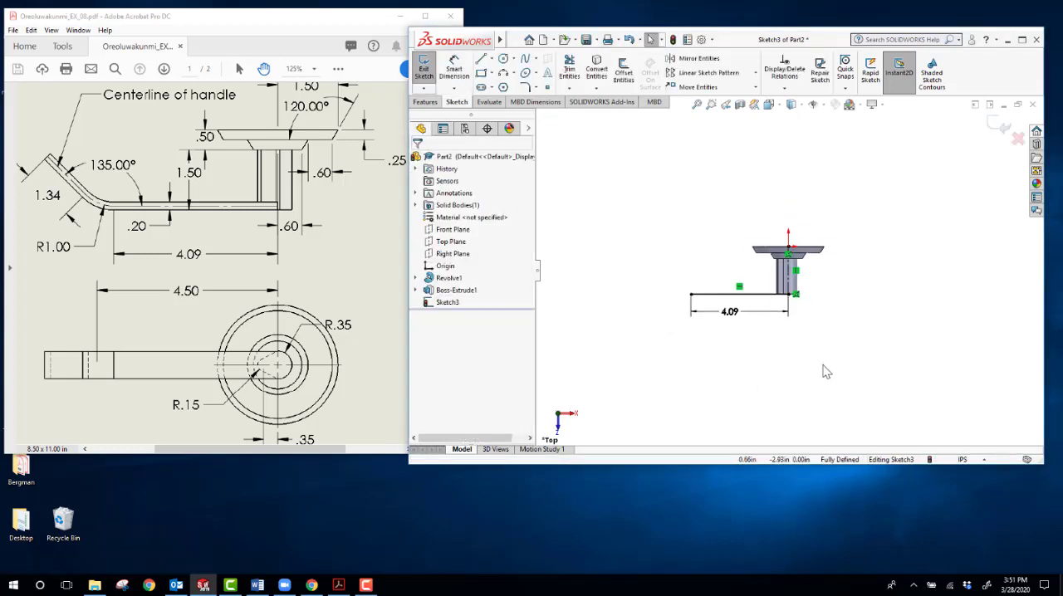
{"action": "scroll", "coordinate": [696, 292], "scroll_direction": "down", "scroll_amount": 5}
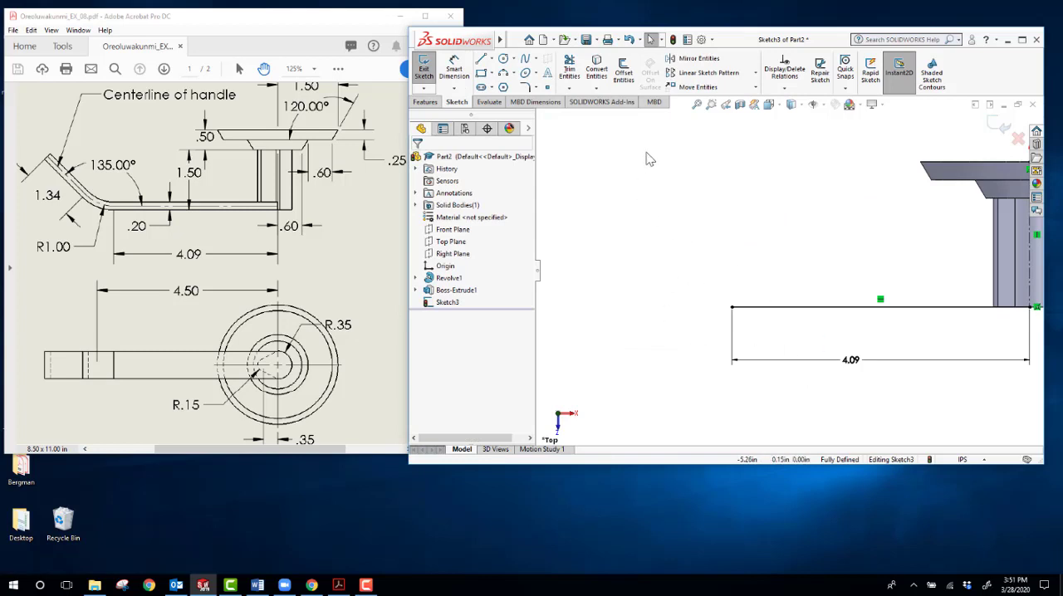
{"action": "left_click", "coordinate": [503, 60]}
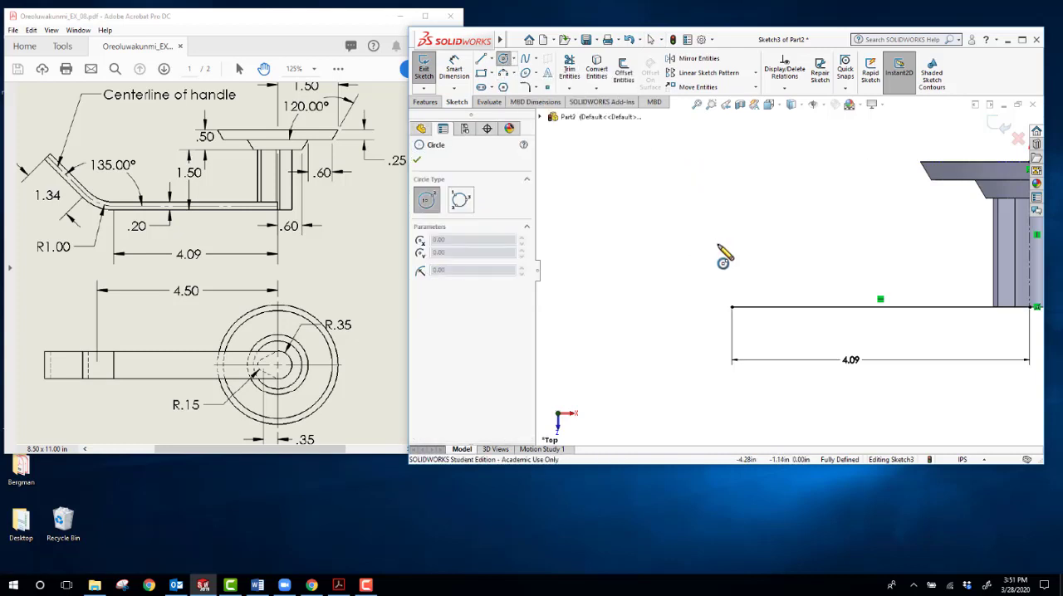
{"action": "left_click", "coordinate": [752, 212]}
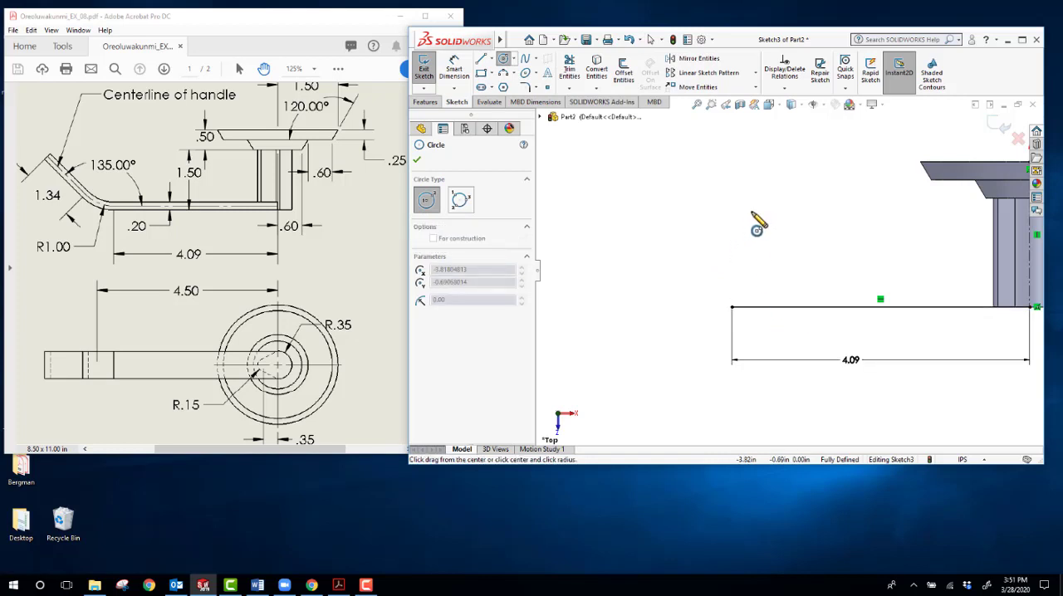
{"action": "left_click", "coordinate": [753, 306]}
{"action": "key", "text": "Escape"}
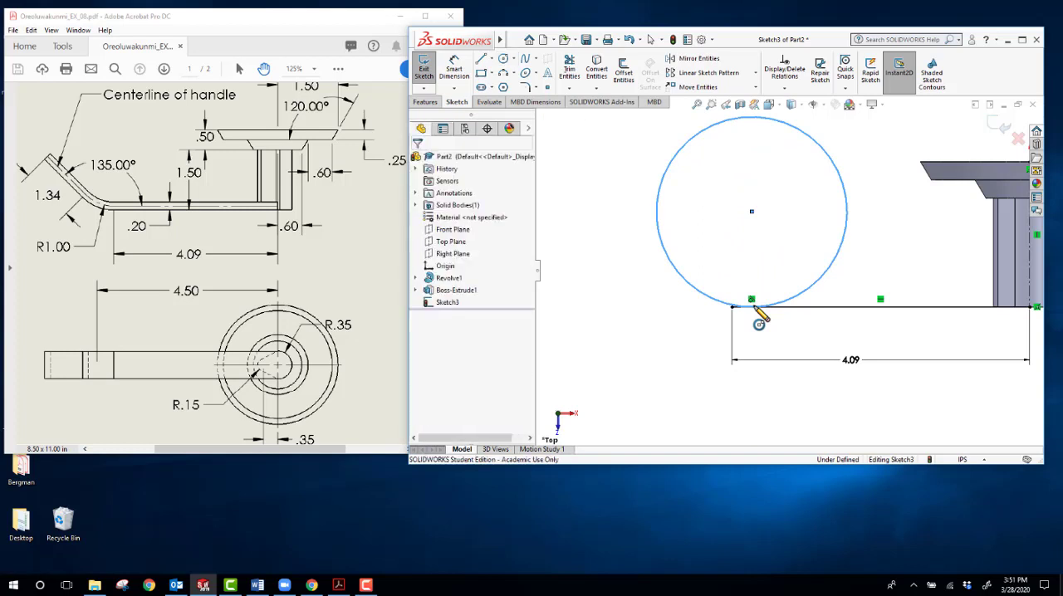
Step: Dimension the tangent circle's diameter to 2.00 in
{"action": "left_click", "coordinate": [452, 73]}
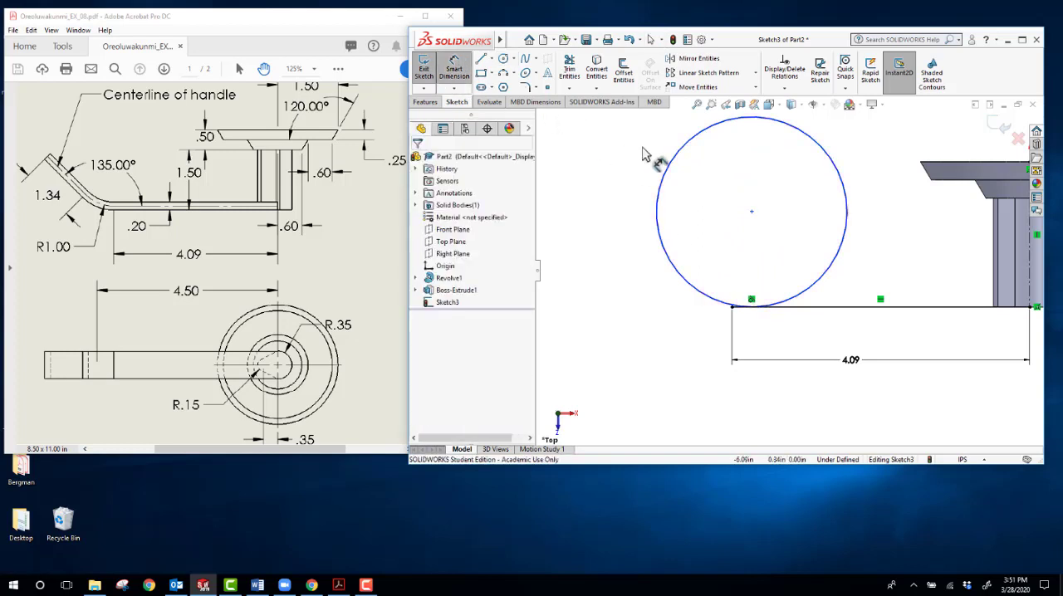
{"action": "left_click", "coordinate": [645, 159]}
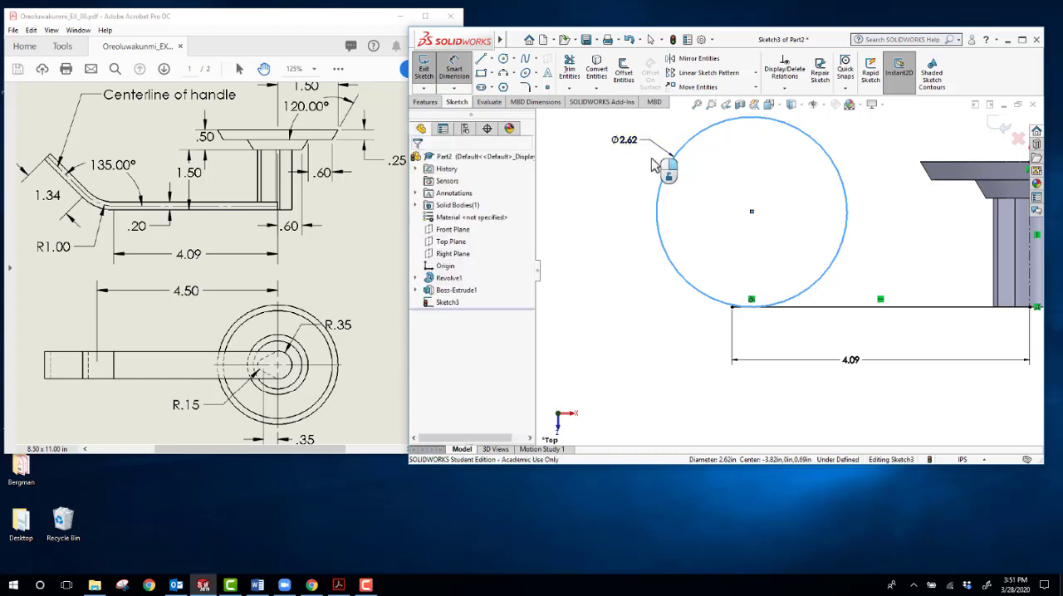
{"action": "left_click", "coordinate": [652, 164]}
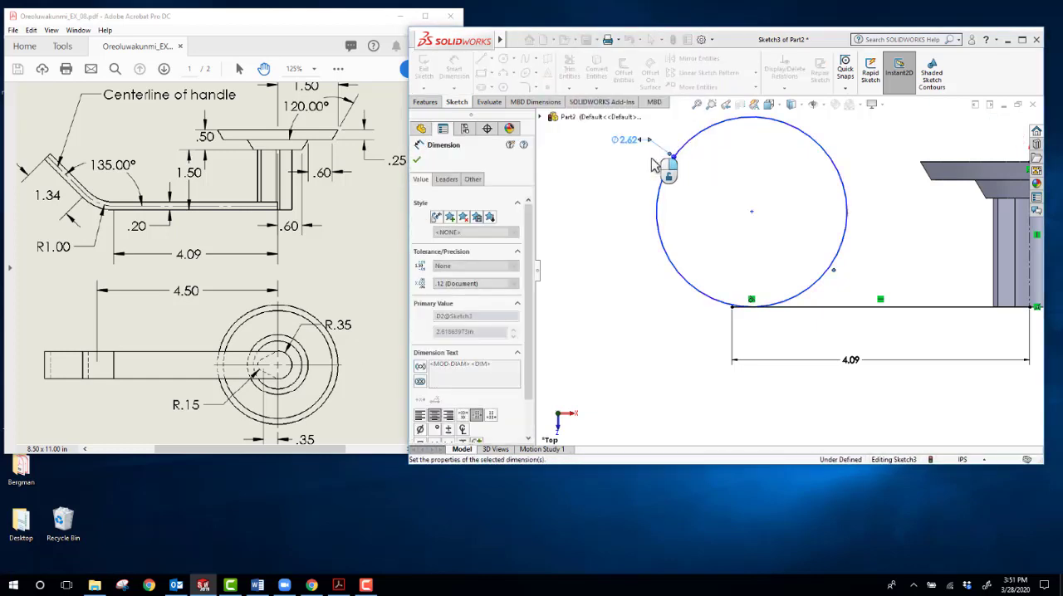
{"action": "key", "text": "Escape"}
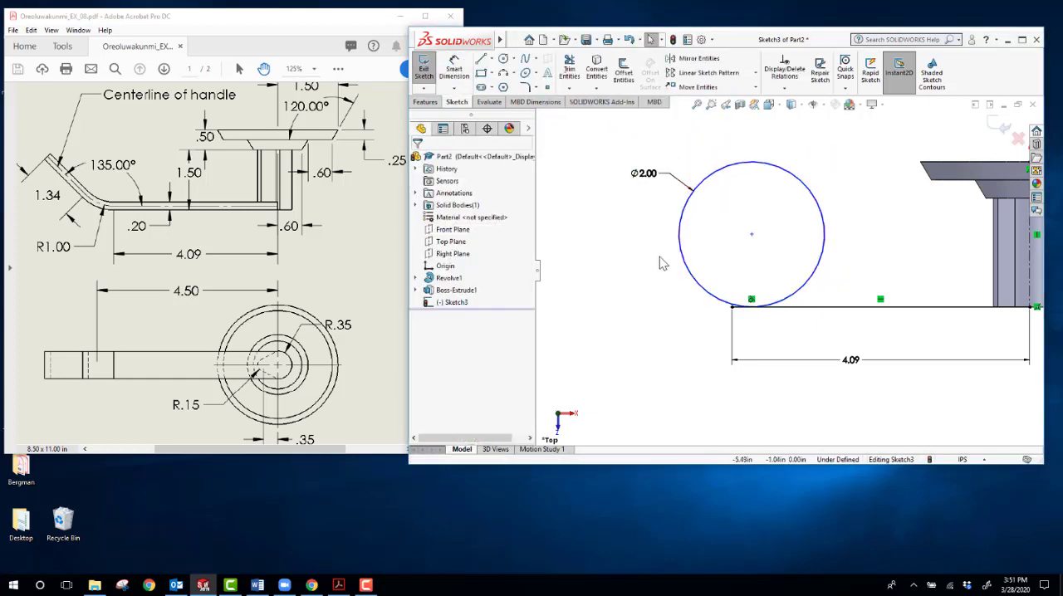
Step: Dimension the horizontal distance between the circle's center and the post's centerline to 4.50 in
{"action": "scroll", "coordinate": [652, 281], "scroll_direction": "up", "scroll_amount": 1}
{"action": "scroll", "coordinate": [928, 274], "scroll_direction": "down", "scroll_amount": 1}
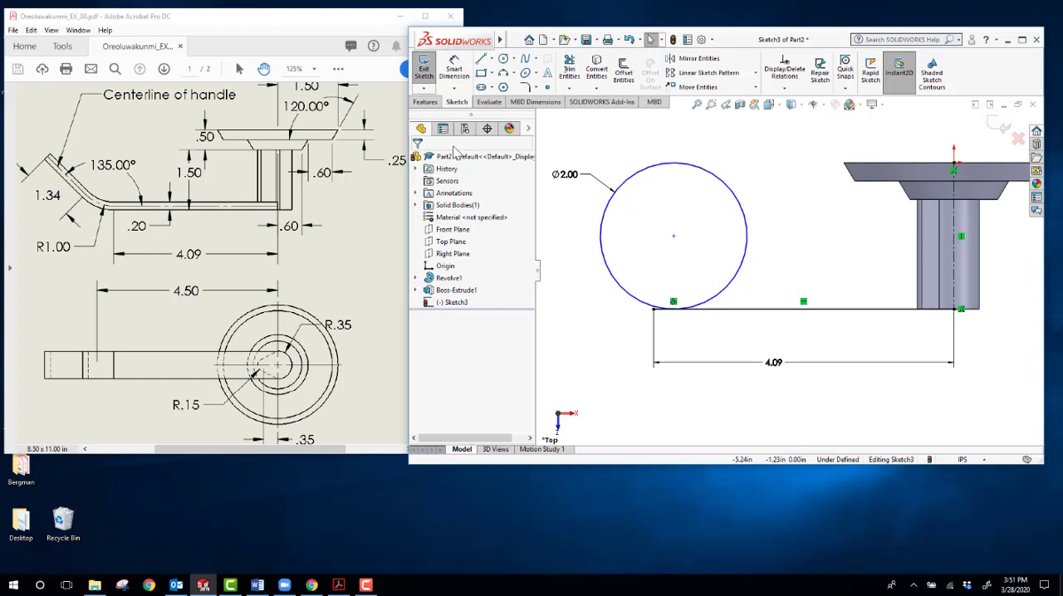
{"action": "left_click", "coordinate": [453, 72]}
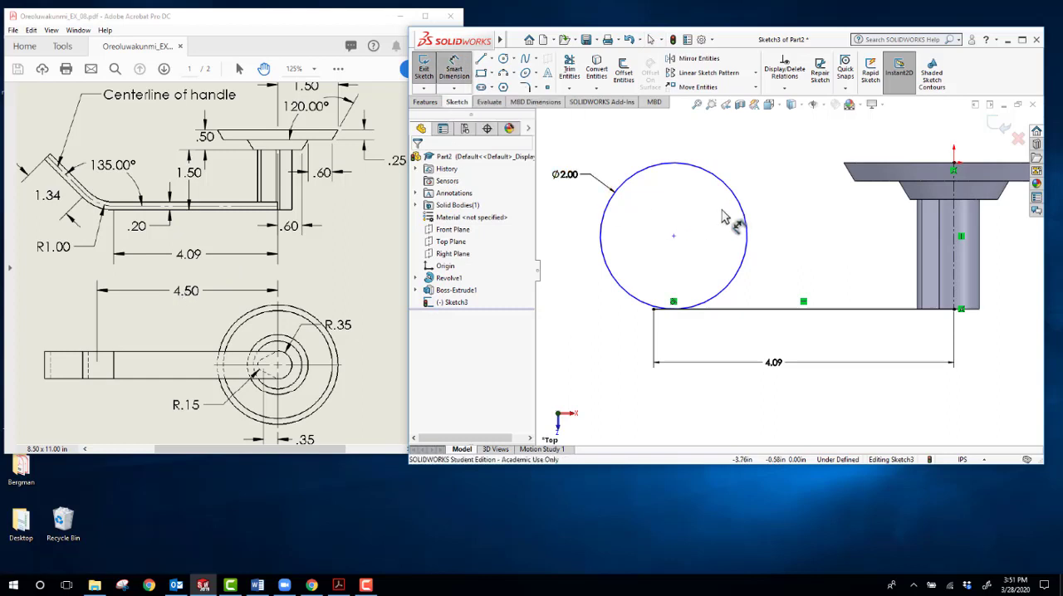
{"action": "left_click", "coordinate": [747, 236]}
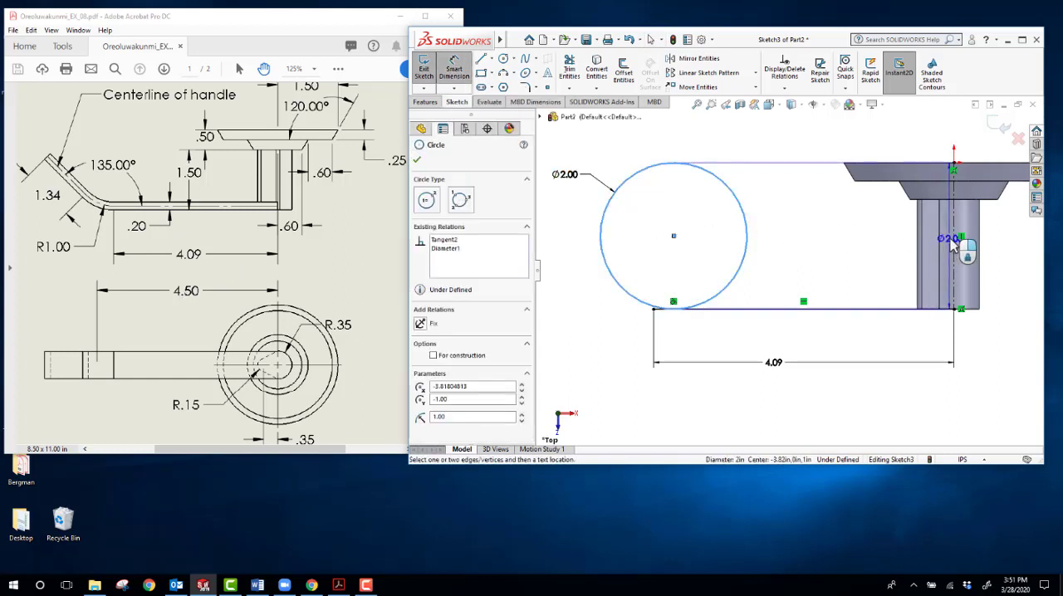
{"action": "left_click", "coordinate": [955, 249]}
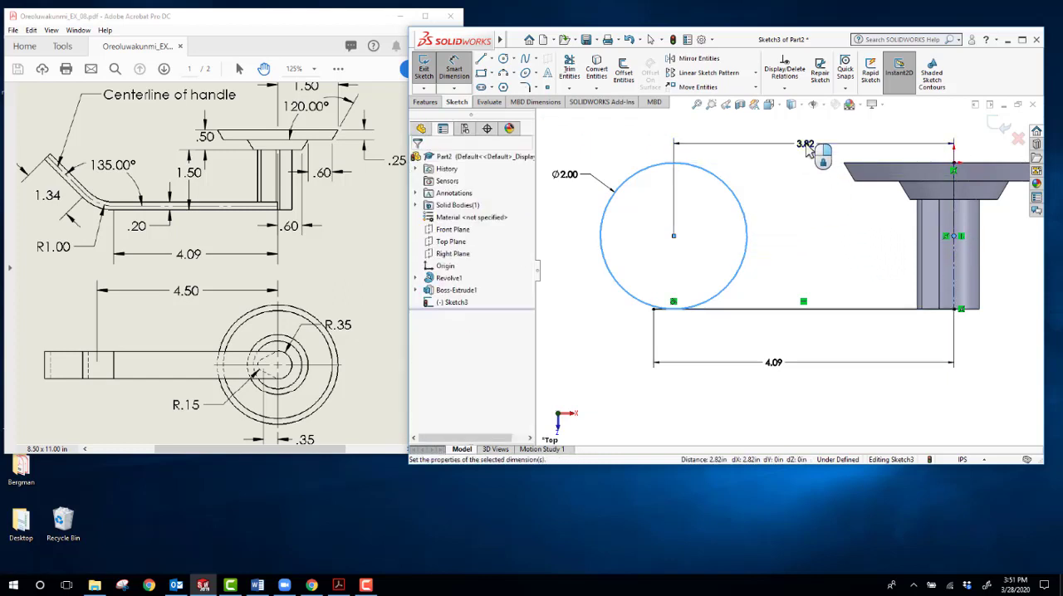
{"action": "left_click", "coordinate": [807, 150]}
{"action": "type", "text": "4.5"}
{"action": "key", "text": "Return"}
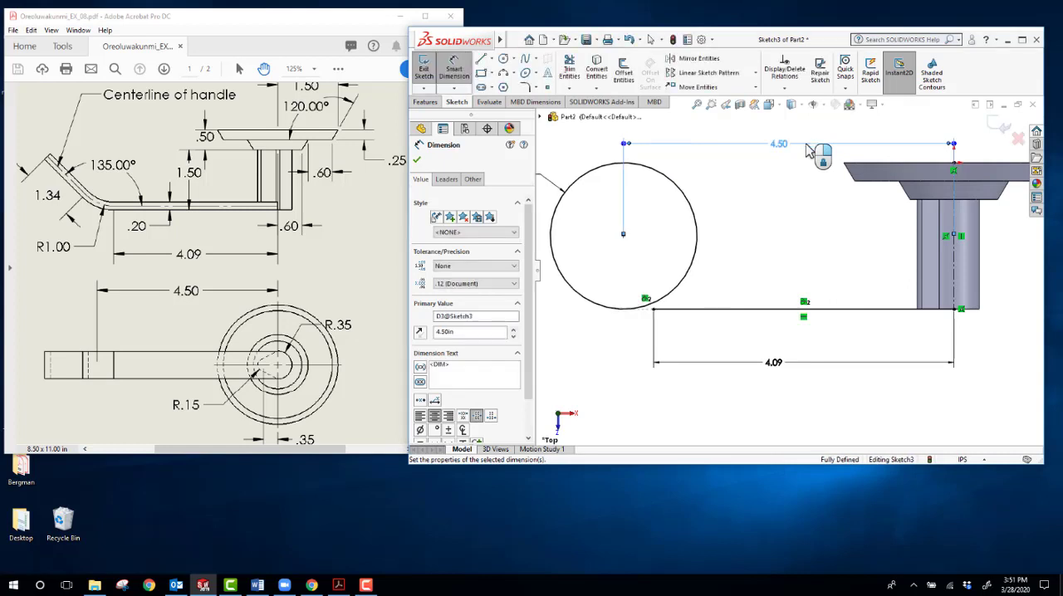
{"action": "key", "text": "Escape"}
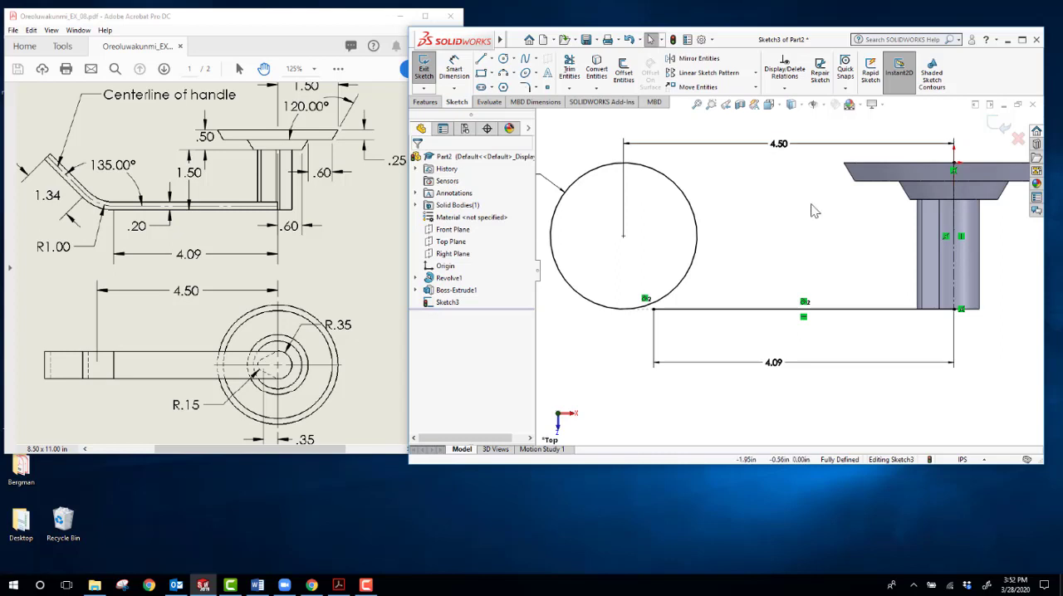
Step: Draw a sloped line about 1.44 in long from the circle's upper-left outside down to a tangent end on its lower-left arc
{"action": "scroll", "coordinate": [751, 249], "scroll_direction": "up", "scroll_amount": 2}
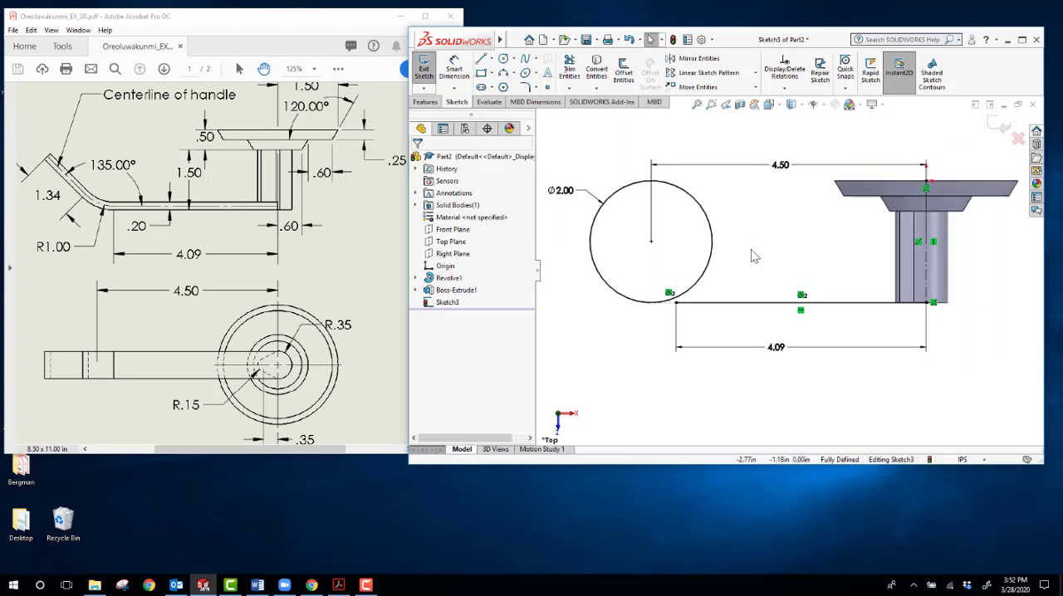
{"action": "scroll", "coordinate": [678, 258], "scroll_direction": "down", "scroll_amount": 5}
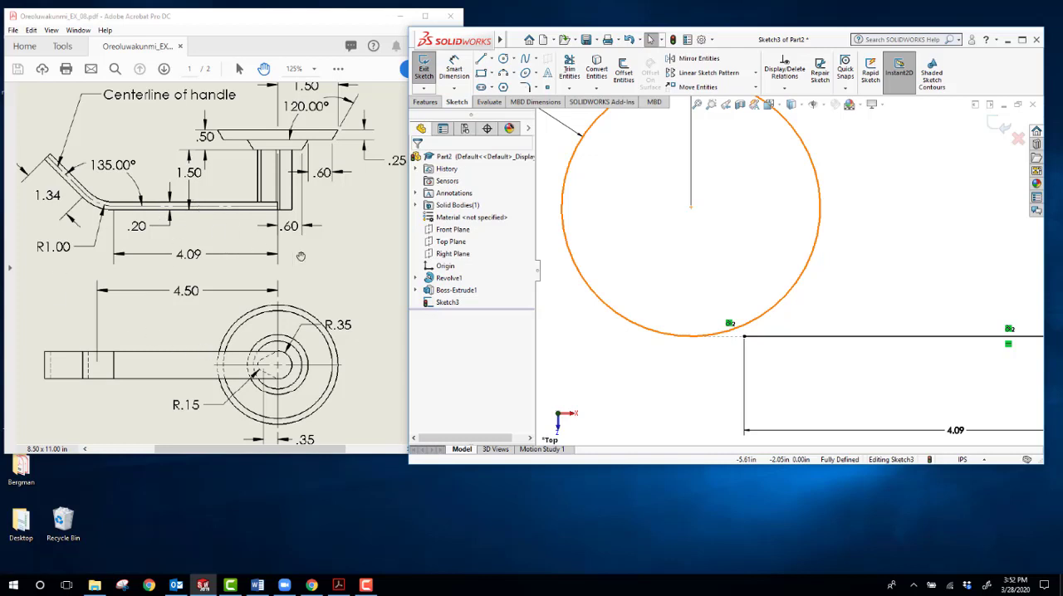
{"action": "scroll", "coordinate": [706, 299], "scroll_direction": "up", "scroll_amount": 3}
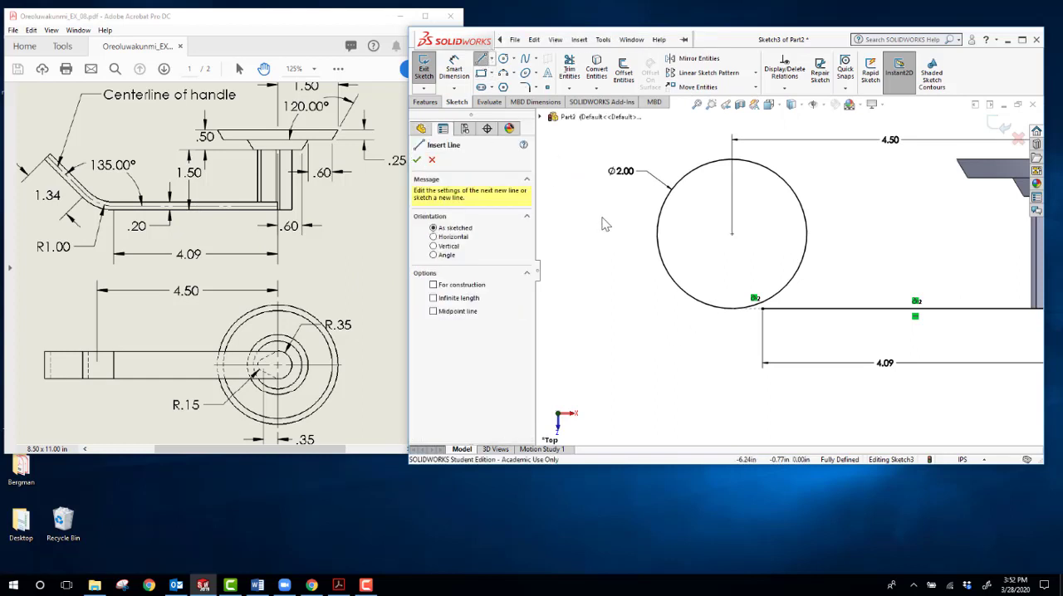
{"action": "left_click", "coordinate": [671, 293]}
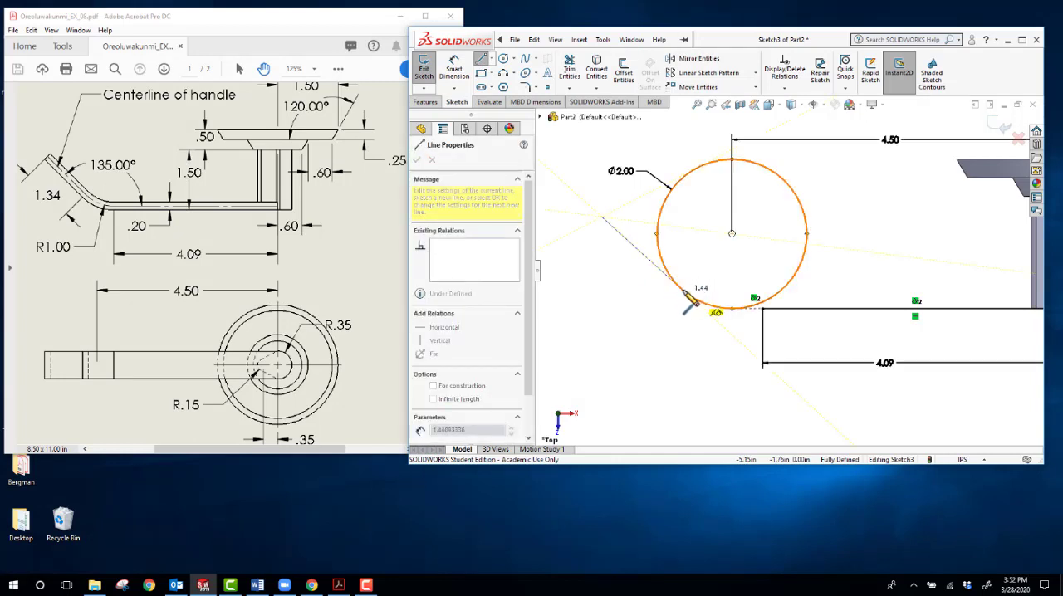
{"action": "left_click", "coordinate": [682, 287]}
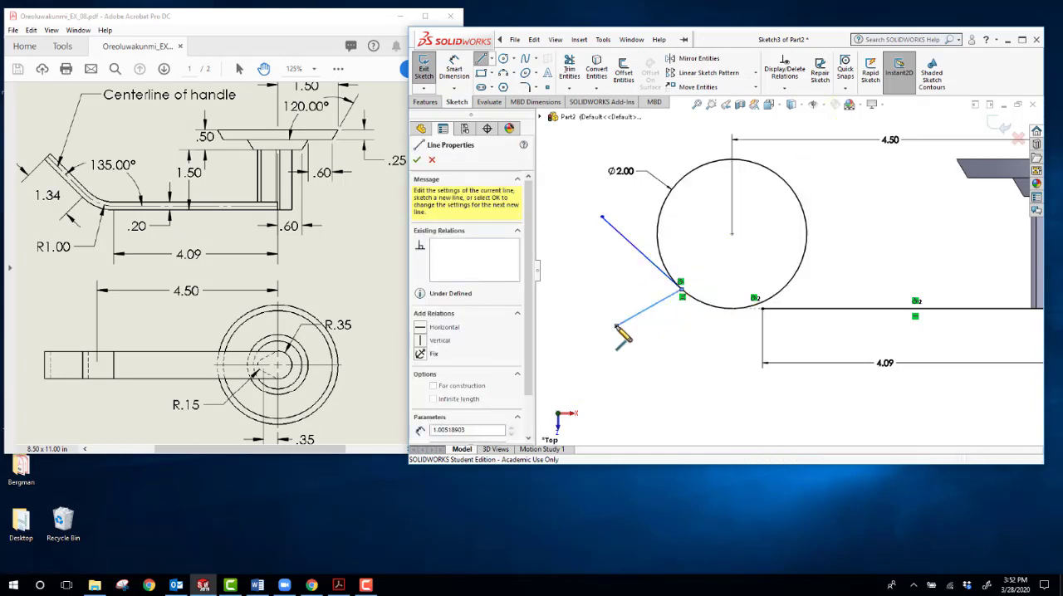
{"action": "key", "text": "Escape"}
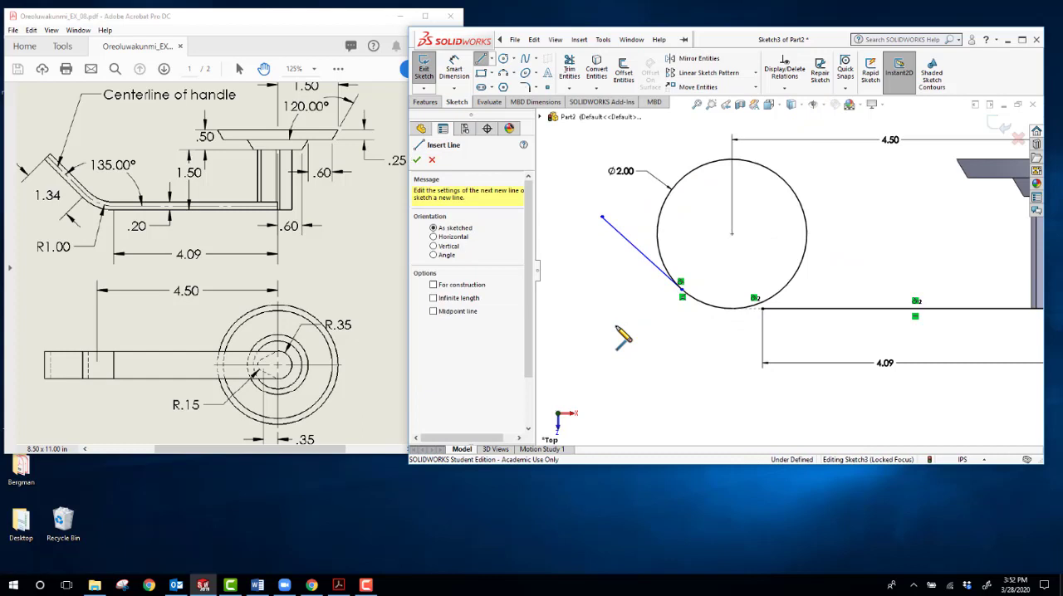
Step: Dimension the sloped tangent line's length to 1.34 in
{"action": "left_click", "coordinate": [453, 72]}
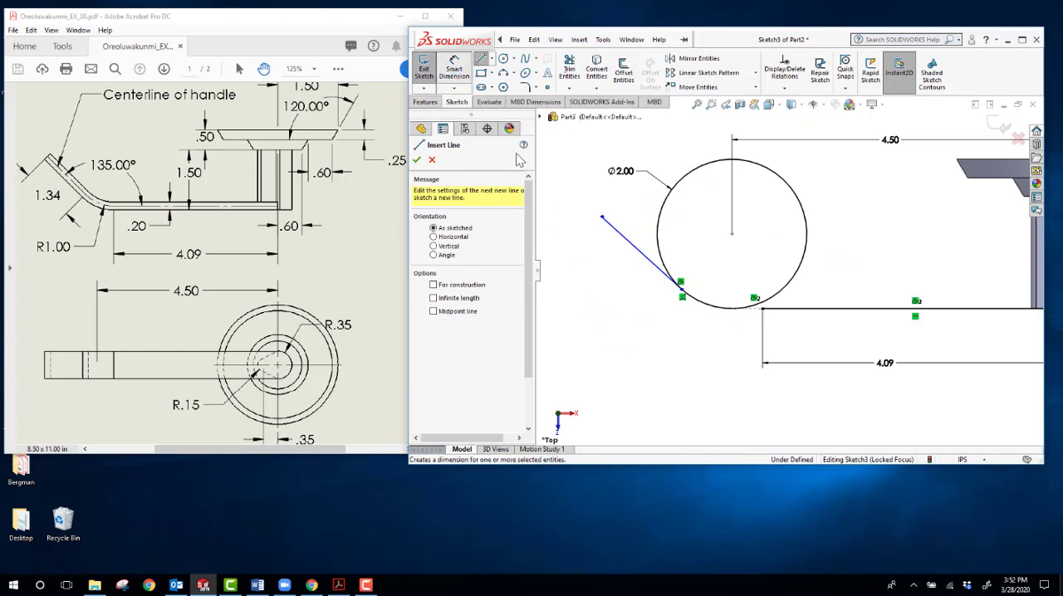
{"action": "left_click", "coordinate": [628, 255]}
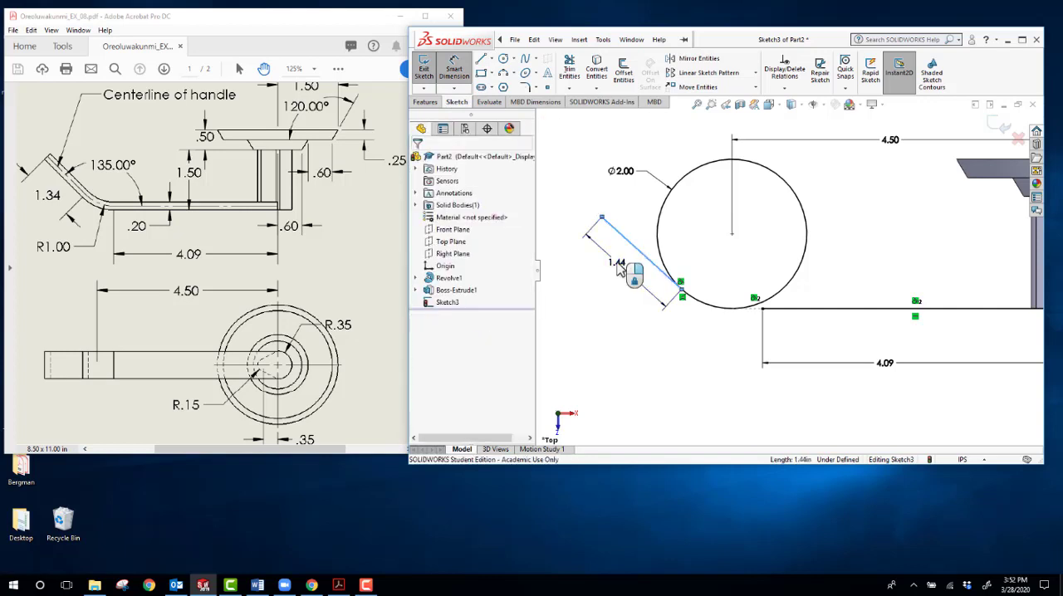
{"action": "left_click", "coordinate": [618, 267]}
{"action": "type", "text": "1"}
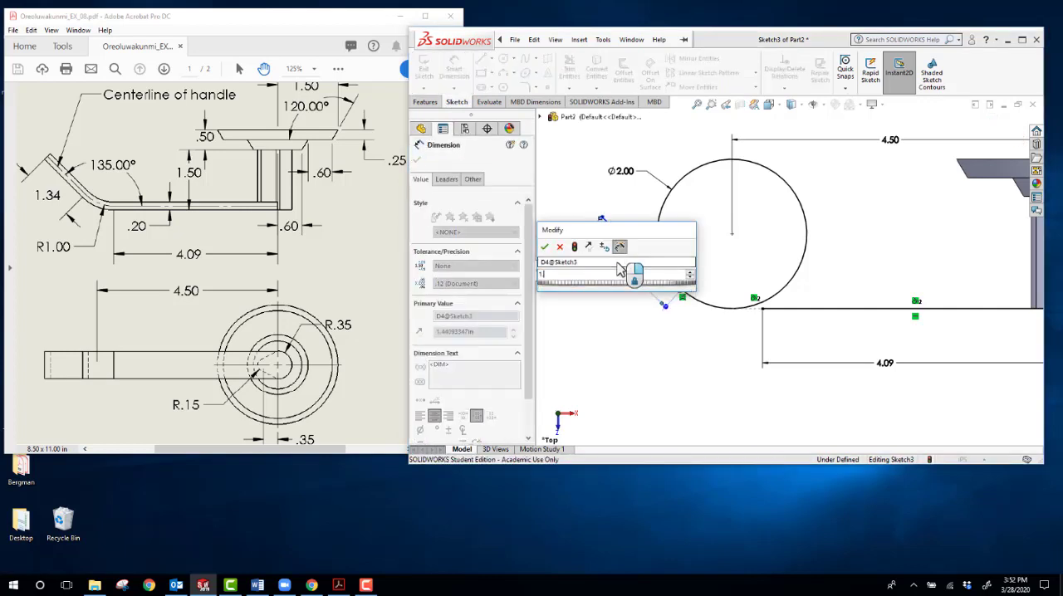
{"action": "type", "text": ".34"}
{"action": "key", "text": "Return"}
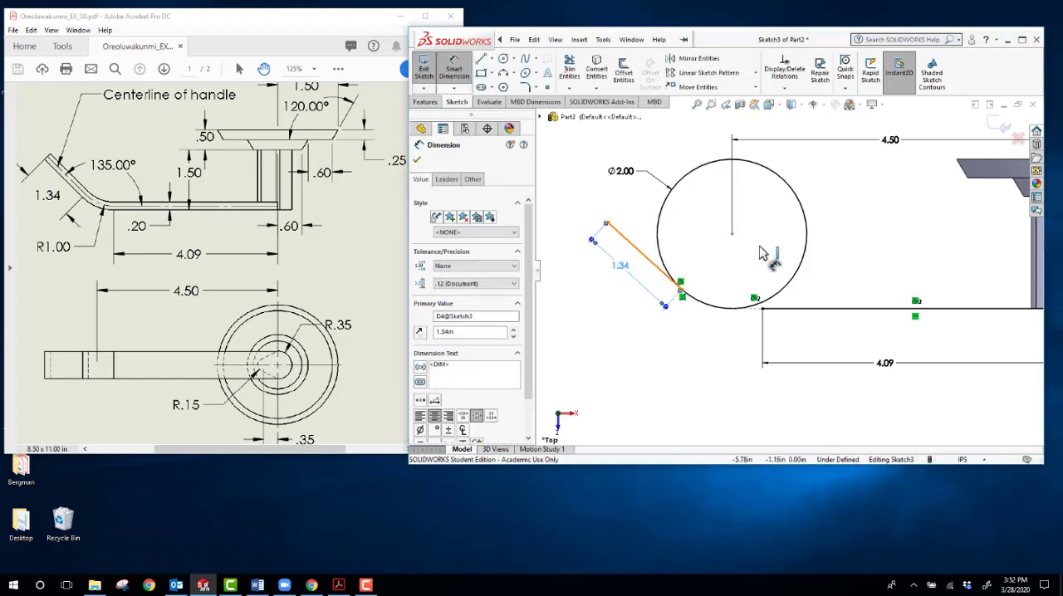
Step: Dimension the angle between the sloped line and the horizontal line to 135°
{"action": "left_click", "coordinate": [794, 307]}
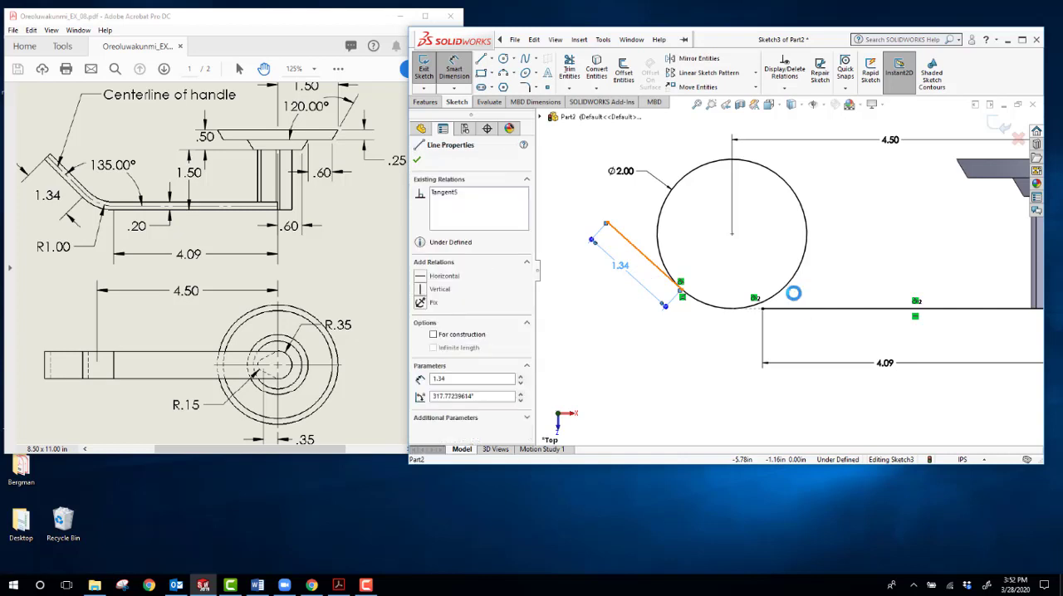
{"action": "left_click", "coordinate": [748, 279]}
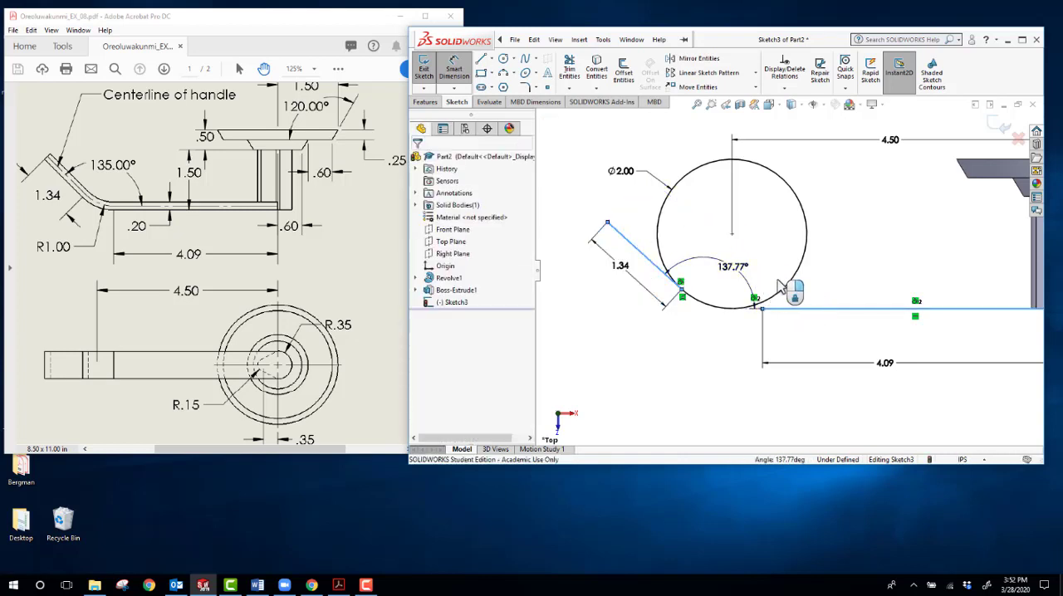
{"action": "type", "text": "135"}
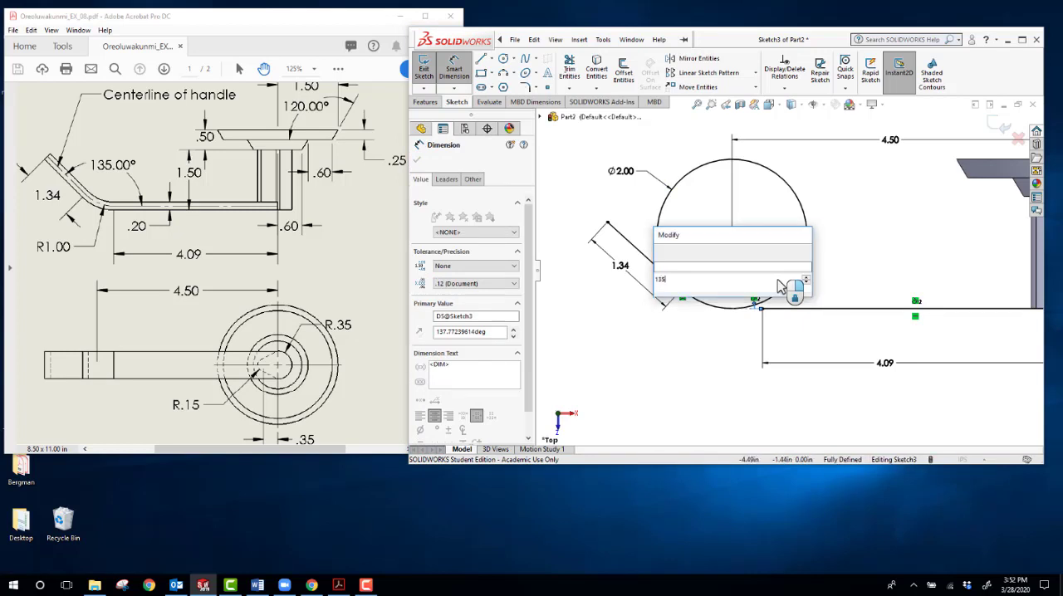
{"action": "key", "text": "Return"}
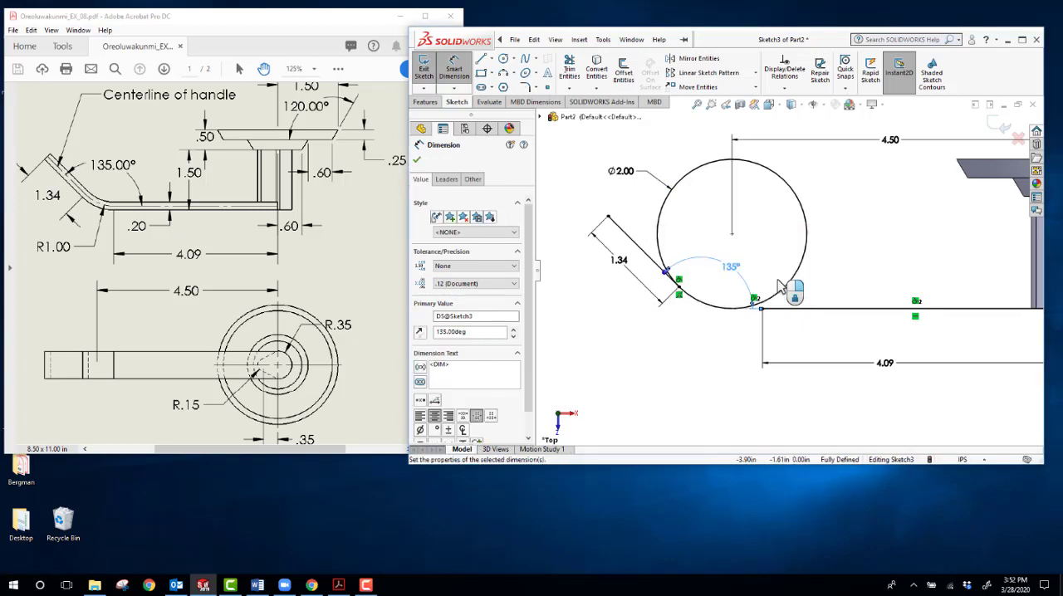
{"action": "key", "text": "Escape"}
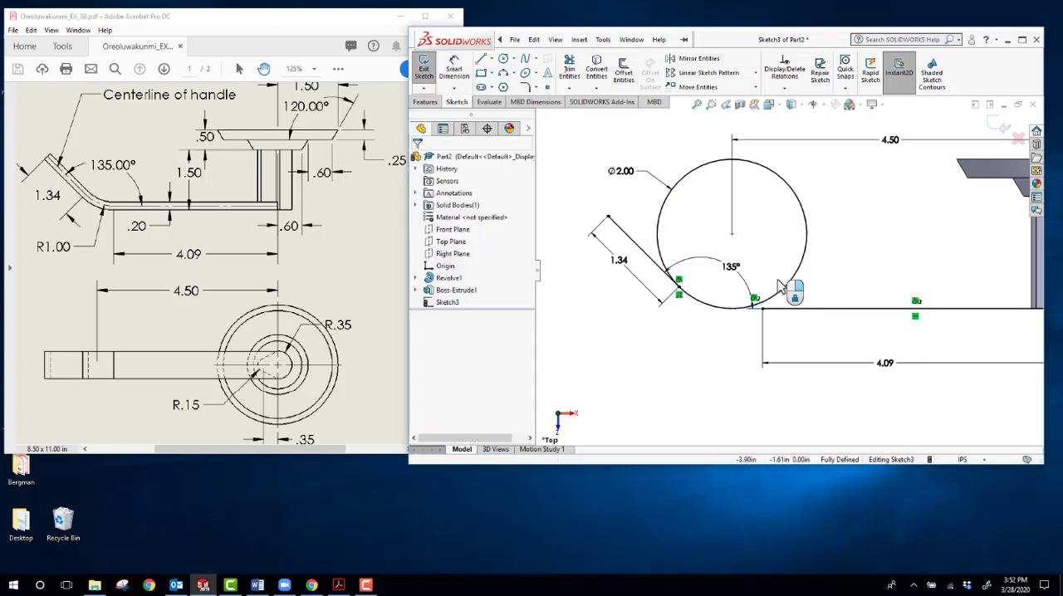
{"action": "scroll", "coordinate": [781, 308], "scroll_direction": "down", "scroll_amount": 4}
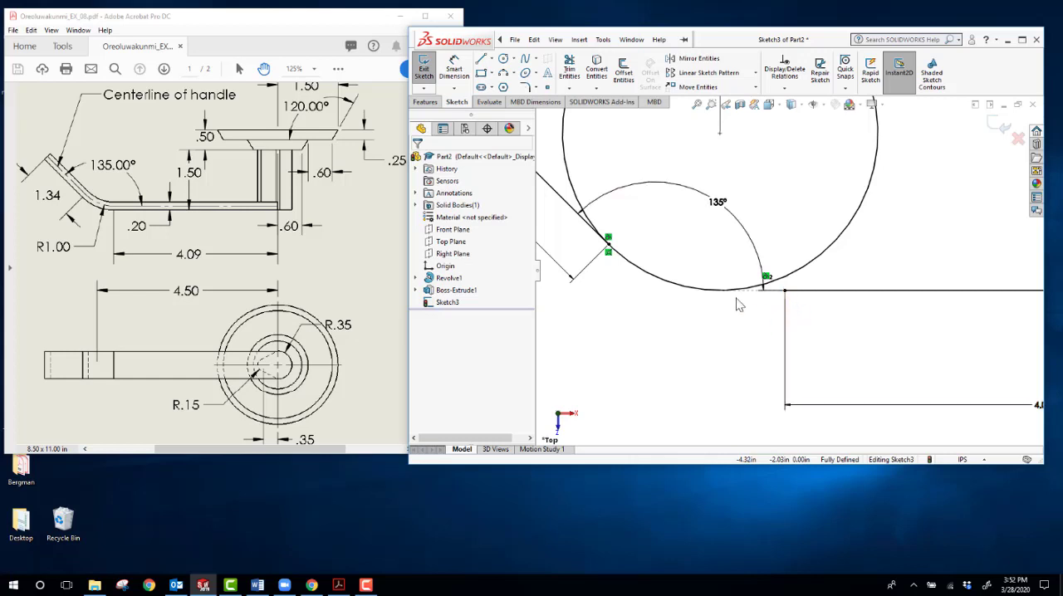
{"action": "scroll", "coordinate": [797, 297], "scroll_direction": "down", "scroll_amount": 2}
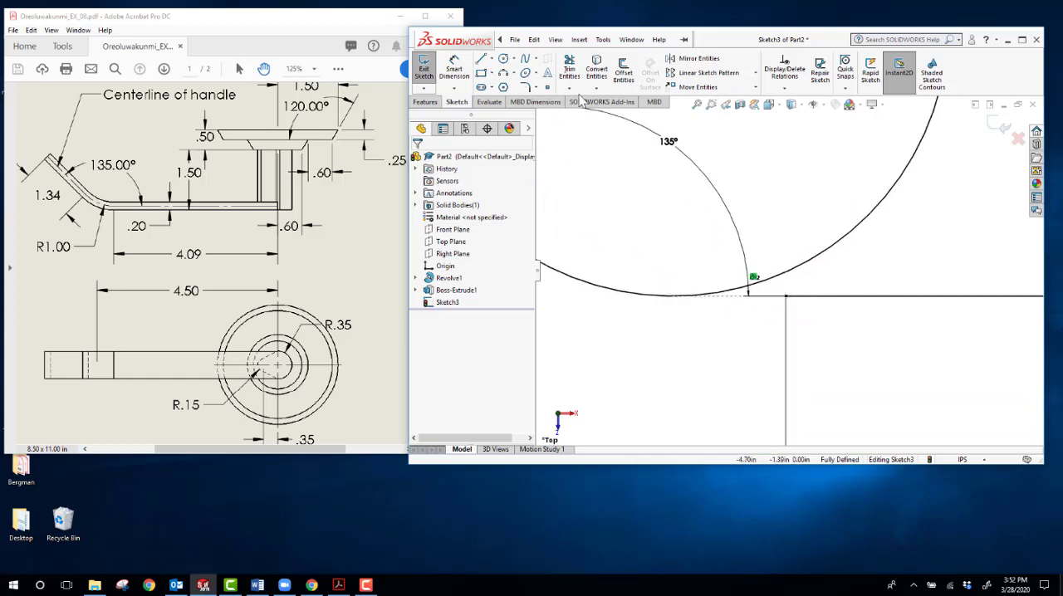
{"action": "left_click", "coordinate": [481, 60]}
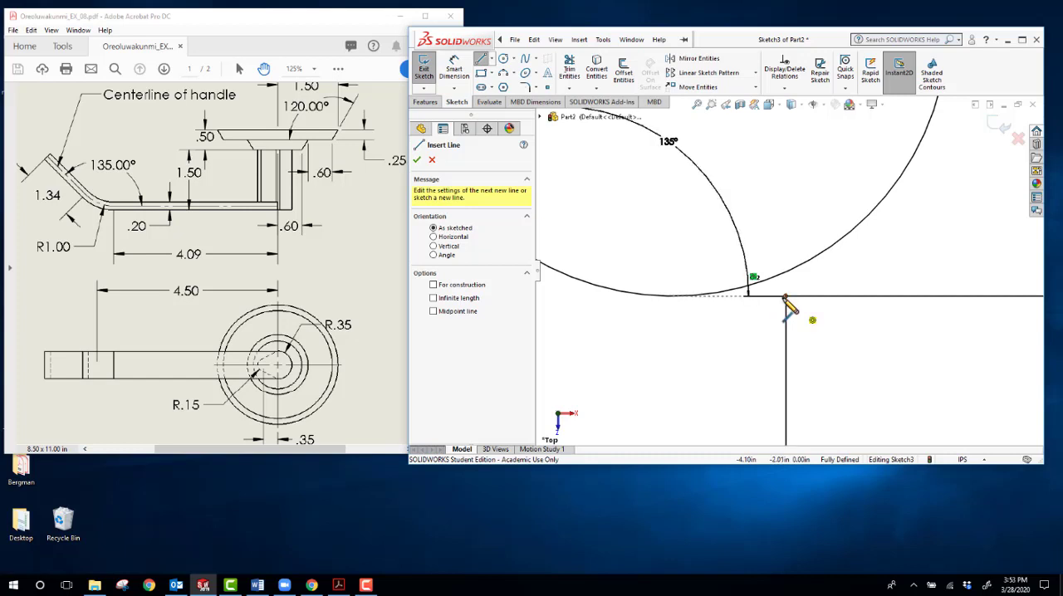
{"action": "scroll", "coordinate": [787, 308], "scroll_direction": "up", "scroll_amount": 5}
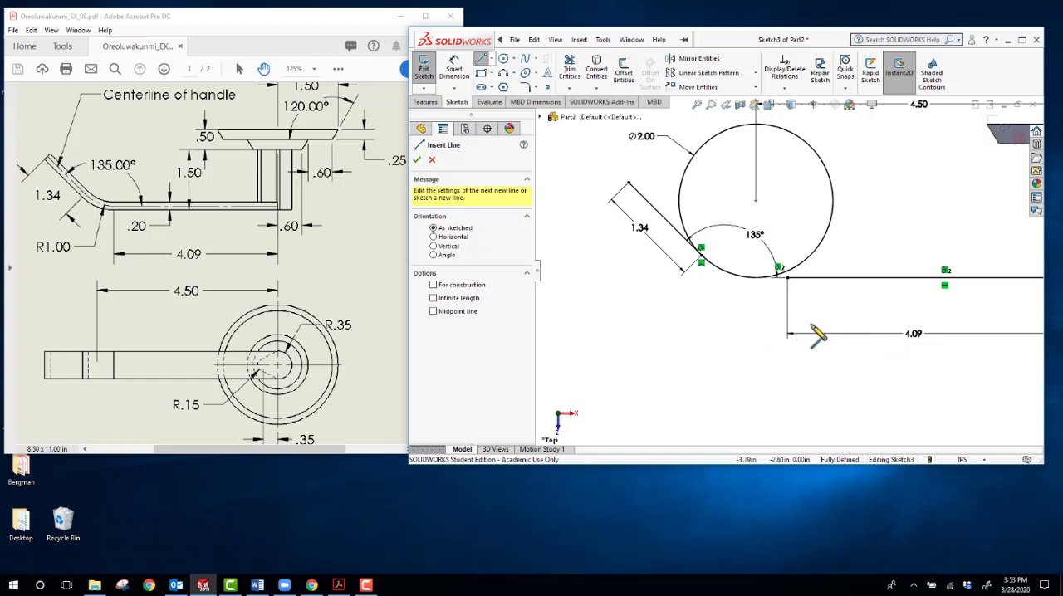
{"action": "key", "text": "Escape"}
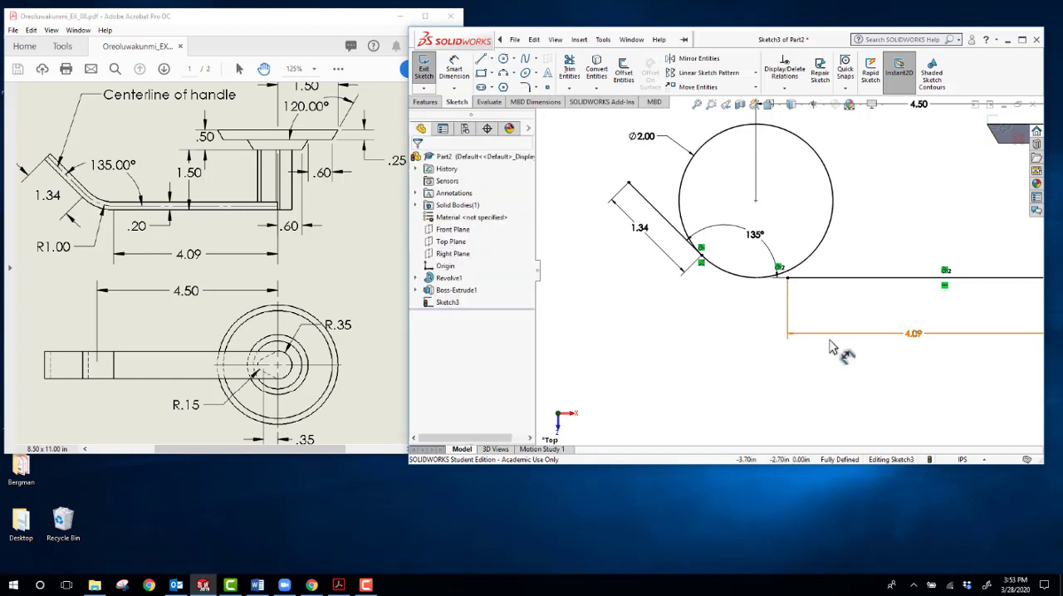
Step: Delete the horizontal line's 4.09 in dimension and extend the line's outer end to the circle's lowest point, directly below its center
{"action": "left_click", "coordinate": [833, 340]}
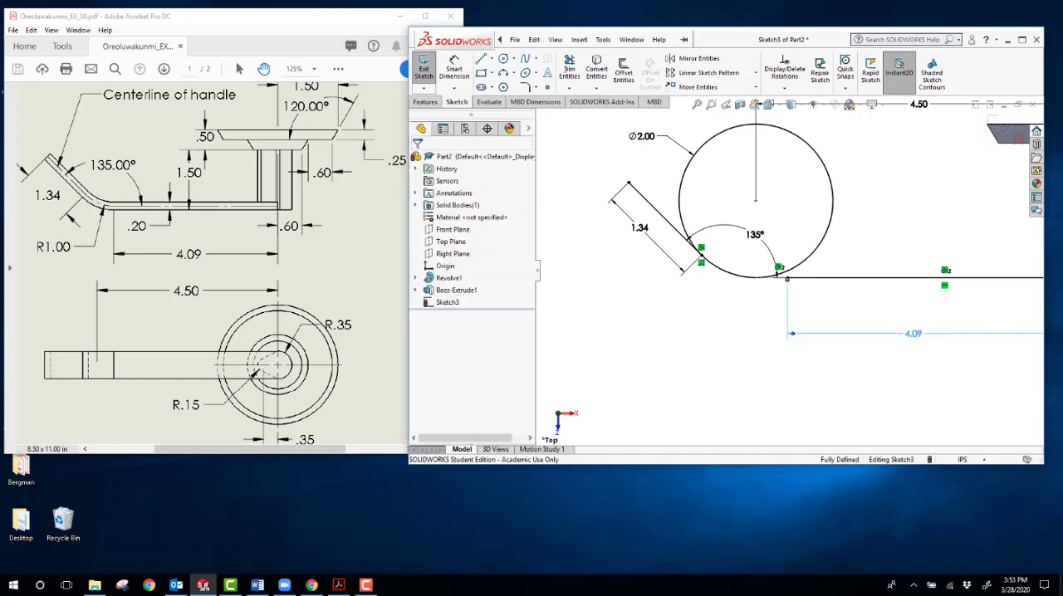
{"action": "key", "text": "Delete"}
{"action": "scroll", "coordinate": [804, 290], "scroll_direction": "down", "scroll_amount": 3}
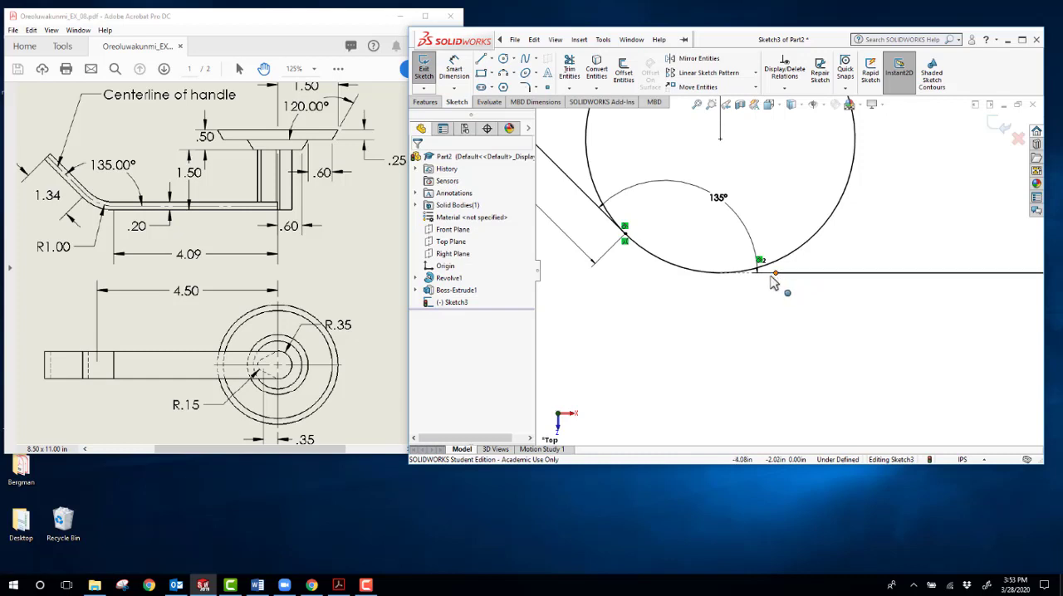
{"action": "mouse_move", "coordinate": [772, 283]}
{"action": "left_mouse_down"}
{"action": "mouse_move", "coordinate": [724, 287]}
{"action": "mouse_move", "coordinate": [720, 275]}
{"action": "left_mouse_up"}
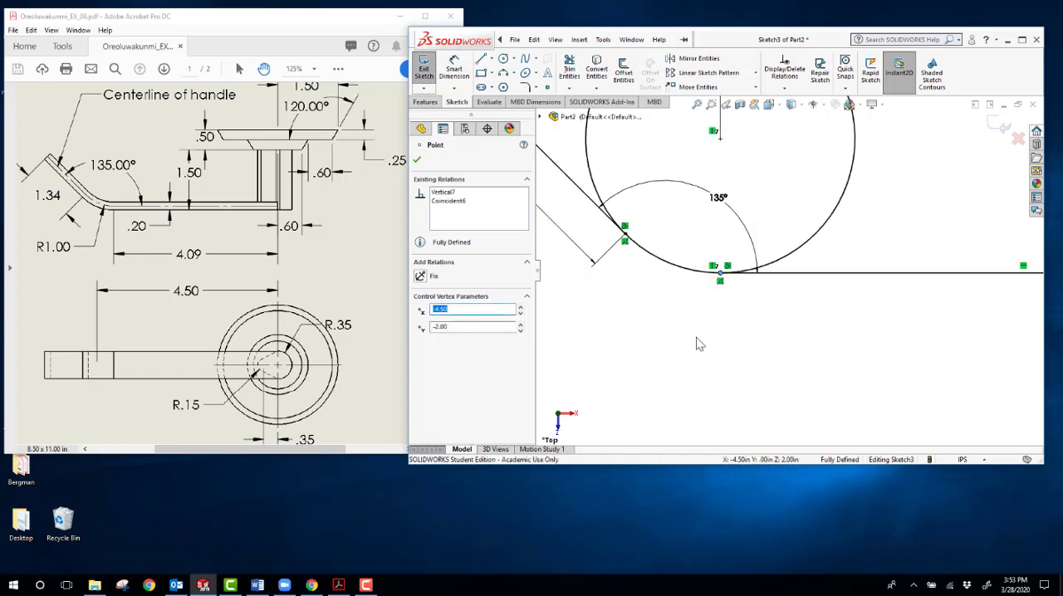
{"action": "left_click", "coordinate": [696, 337]}
{"action": "scroll", "coordinate": [722, 325], "scroll_direction": "up", "scroll_amount": 4}
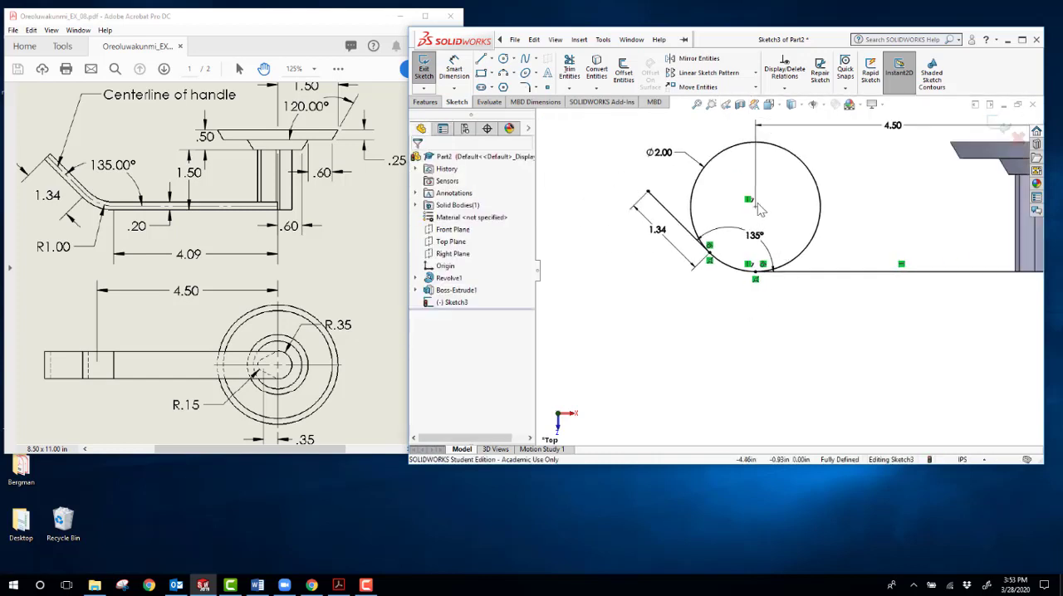
{"action": "left_click", "coordinate": [453, 69]}
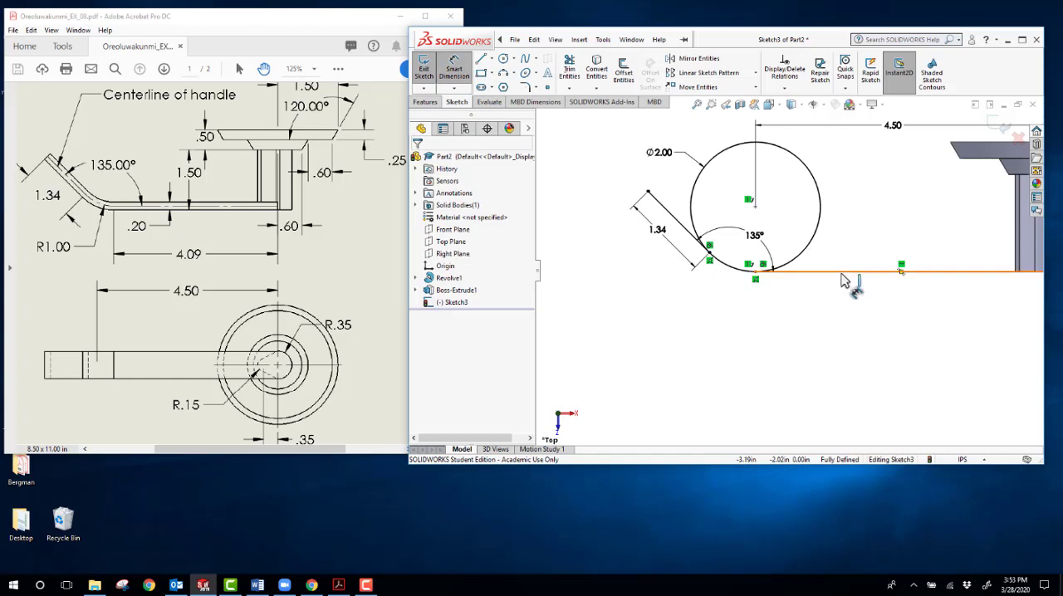
{"action": "left_click", "coordinate": [843, 274]}
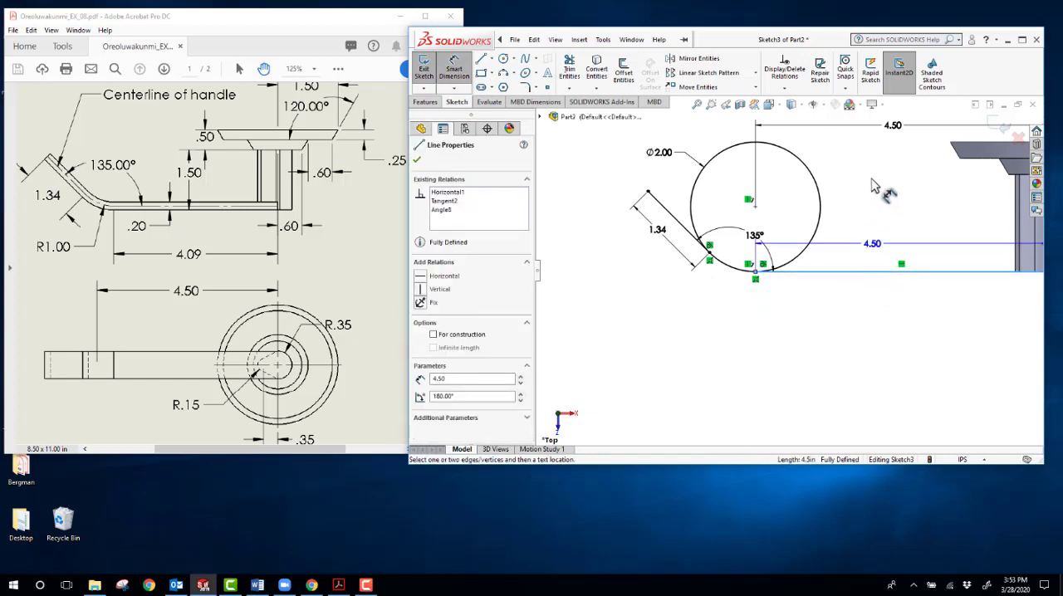
{"action": "key", "text": "Escape"}
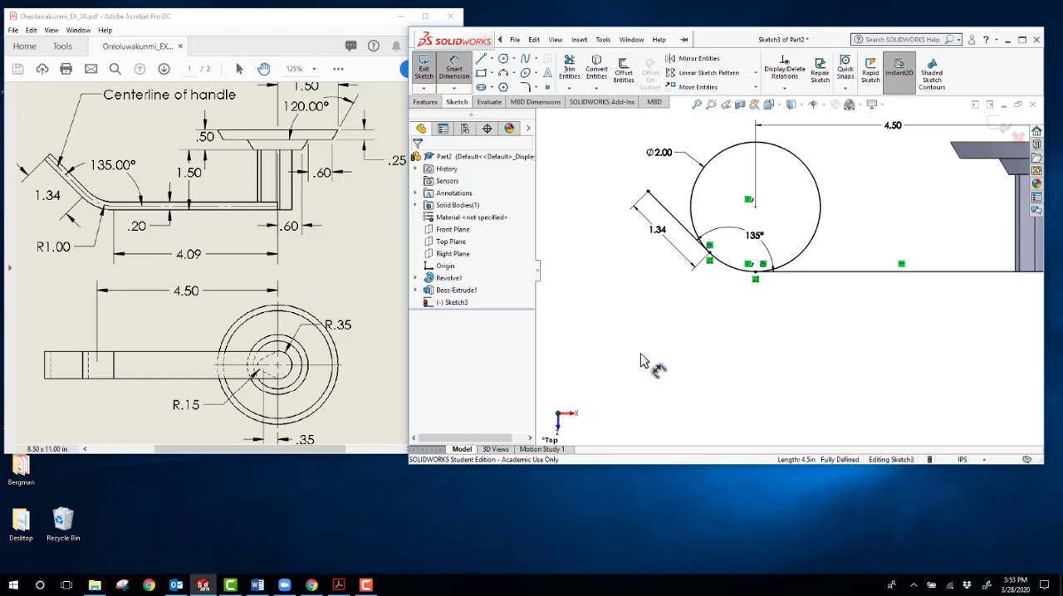
Step: Trim the circle down to the short arc joining the sloped line and the horizontal line of the lever path
{"action": "scroll", "coordinate": [640, 361], "scroll_direction": "up", "scroll_amount": 2}
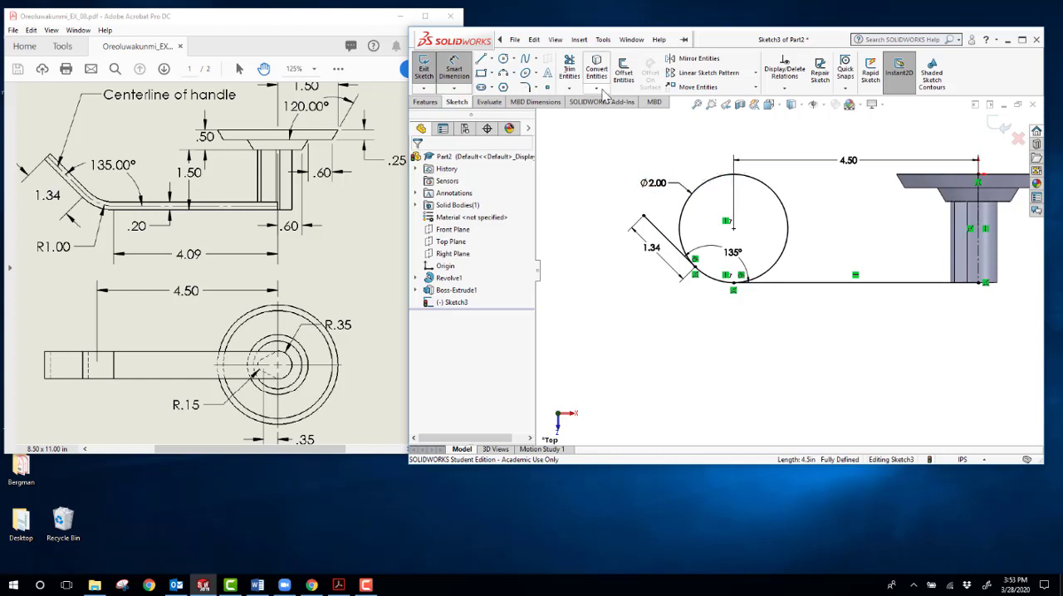
{"action": "left_click", "coordinate": [569, 70]}
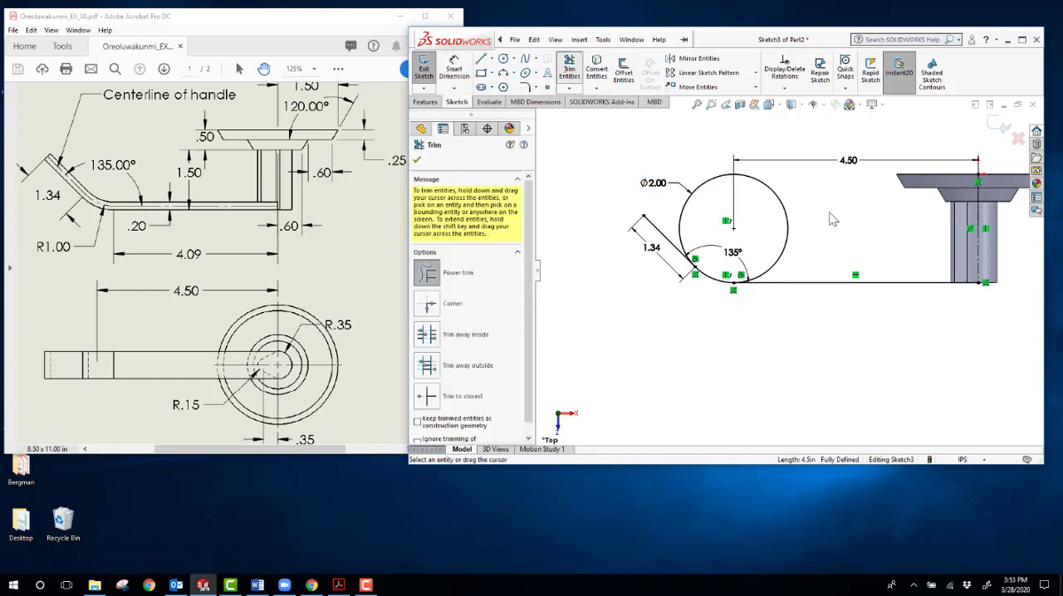
{"action": "left_click_drag", "start_coordinate": [819, 193], "coordinate": [772, 222]}
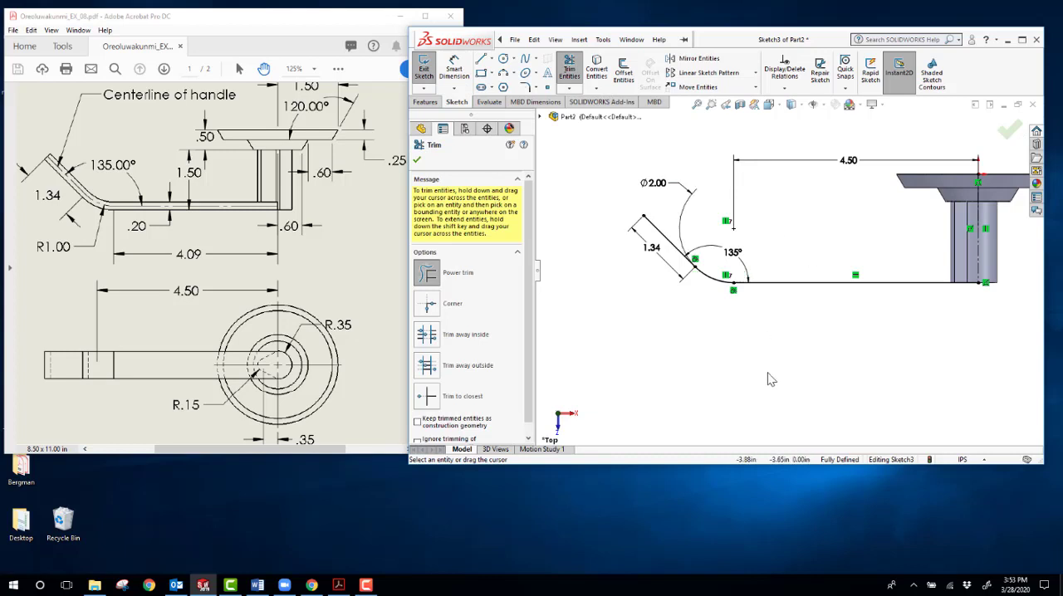
{"action": "left_click", "coordinate": [417, 159]}
Step: Reposition the arc's diameter dimension and the 4.50 in dimension below the path, and close the path sketch
{"action": "left_click_drag", "start_coordinate": [652, 183], "coordinate": [679, 328]}
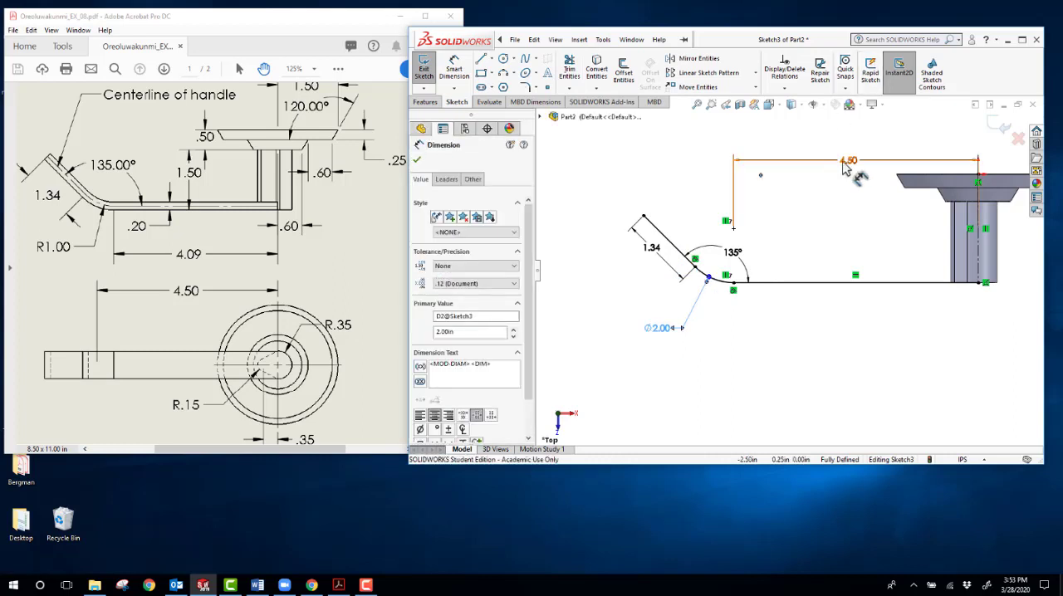
{"action": "mouse_move", "coordinate": [849, 164]}
{"action": "left_mouse_down"}
{"action": "mouse_move", "coordinate": [860, 368]}
{"action": "mouse_move", "coordinate": [859, 339]}
{"action": "left_mouse_up"}
{"action": "left_click", "coordinate": [743, 396]}
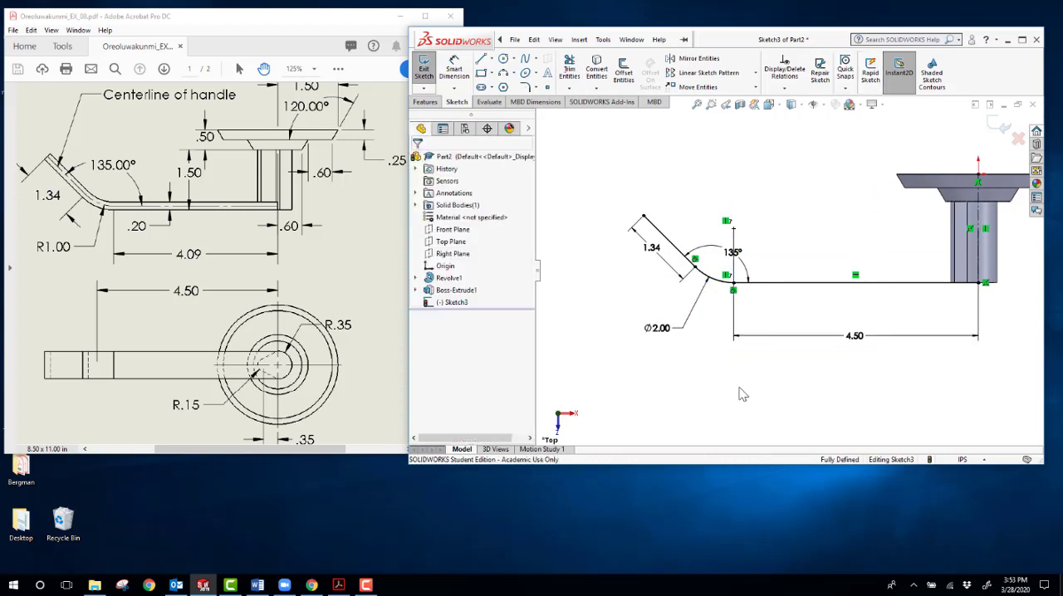
{"action": "scroll", "coordinate": [721, 368], "scroll_direction": "up", "scroll_amount": 1}
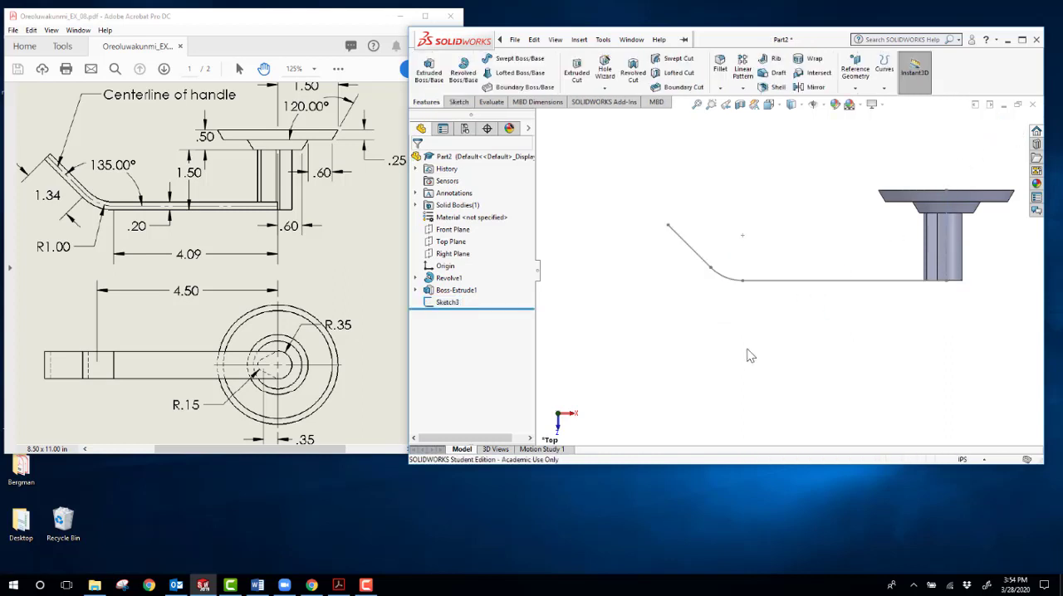
Step: Sketch a corner rectangle on the Right Plane, from the post's upper free-end corner to its lower edge, about 0.22 in wide
{"action": "mouse_move", "coordinate": [750, 357]}
{"action": "middle_mouse_down"}
{"action": "mouse_move", "coordinate": [778, 373]}
{"action": "mouse_move", "coordinate": [785, 357]}
{"action": "mouse_move", "coordinate": [780, 230]}
{"action": "mouse_move", "coordinate": [988, 309]}
{"action": "middle_mouse_up"}
{"action": "scroll", "coordinate": [796, 279], "scroll_direction": "down", "scroll_amount": 5}
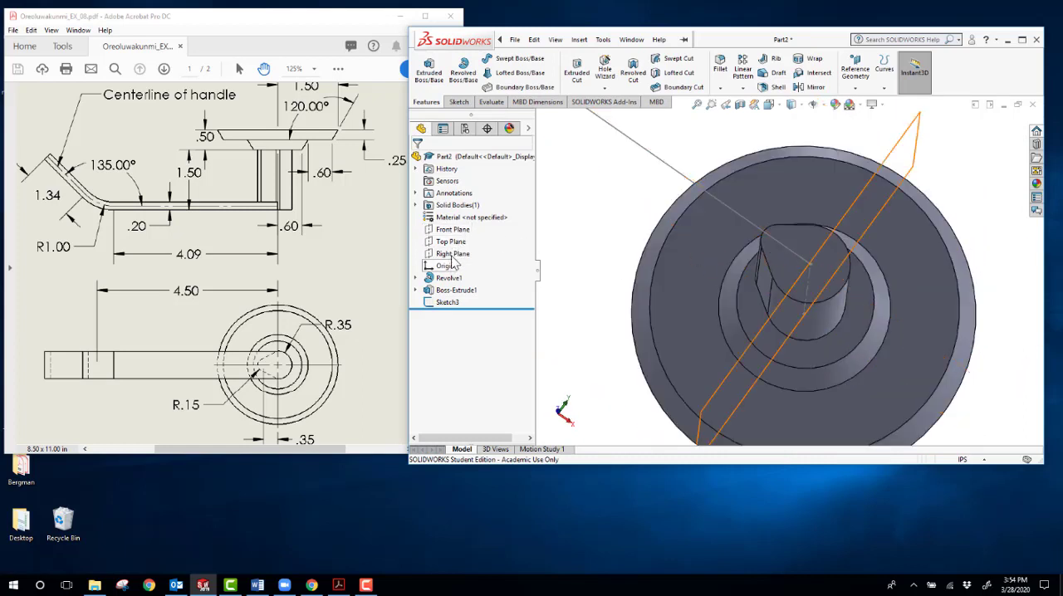
{"action": "left_click", "coordinate": [454, 254]}
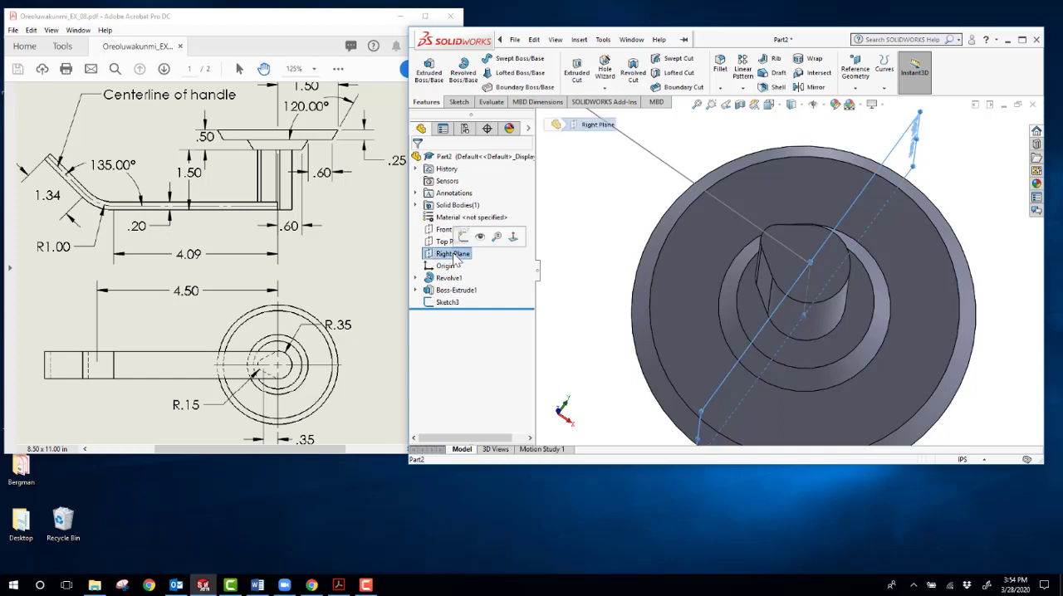
{"action": "left_click", "coordinate": [463, 241]}
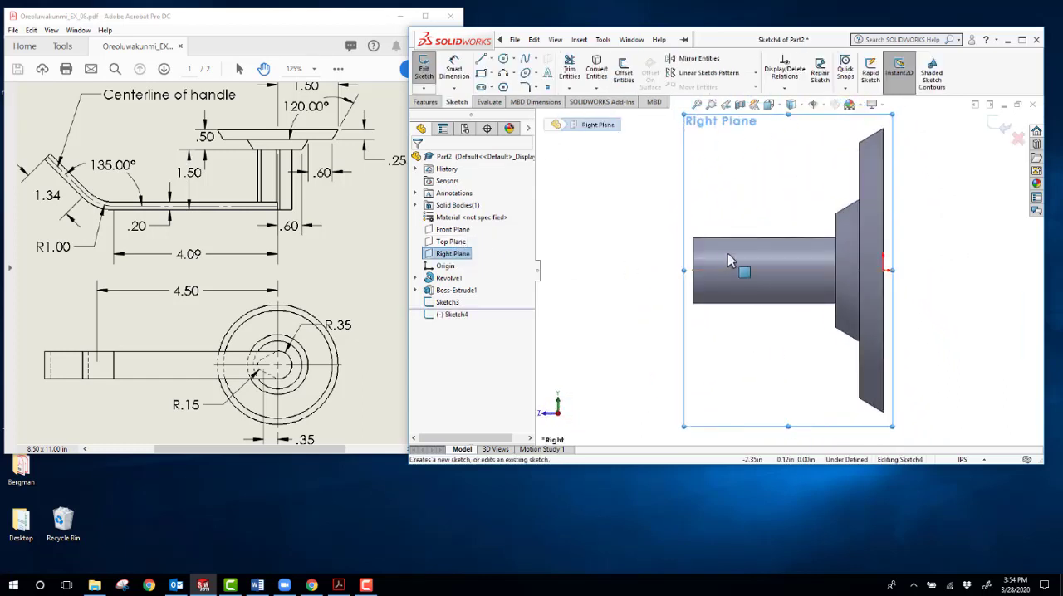
{"action": "scroll", "coordinate": [726, 275], "scroll_direction": "down", "scroll_amount": 5}
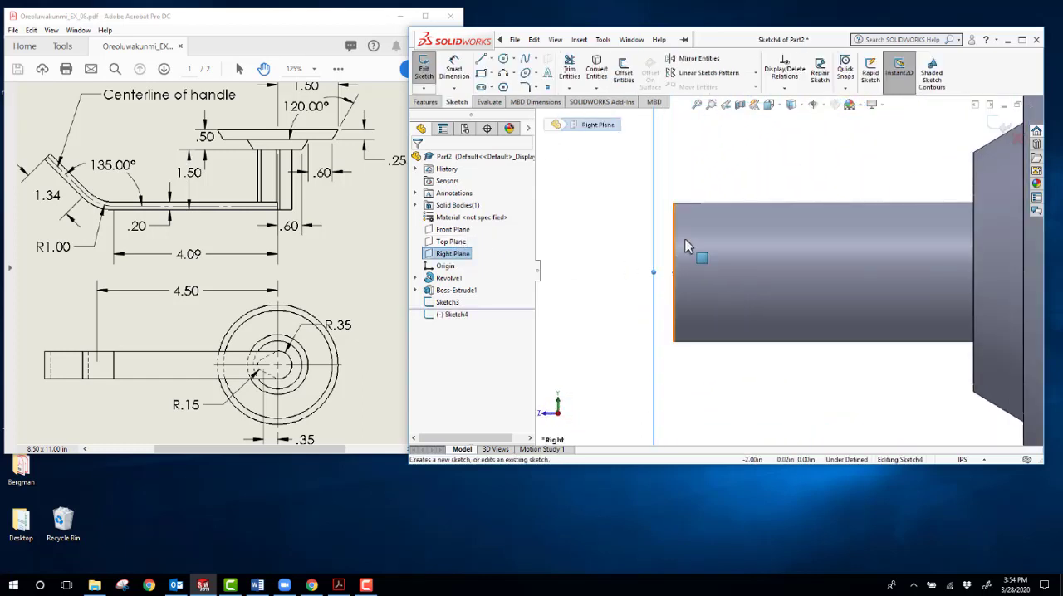
{"action": "left_click", "coordinate": [482, 75]}
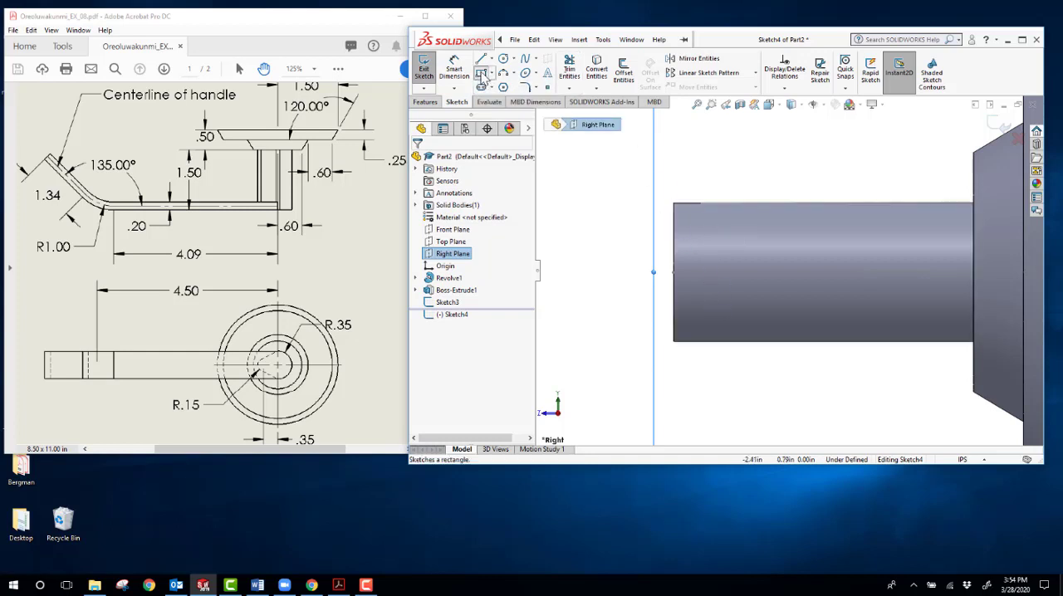
{"action": "left_click", "coordinate": [674, 203]}
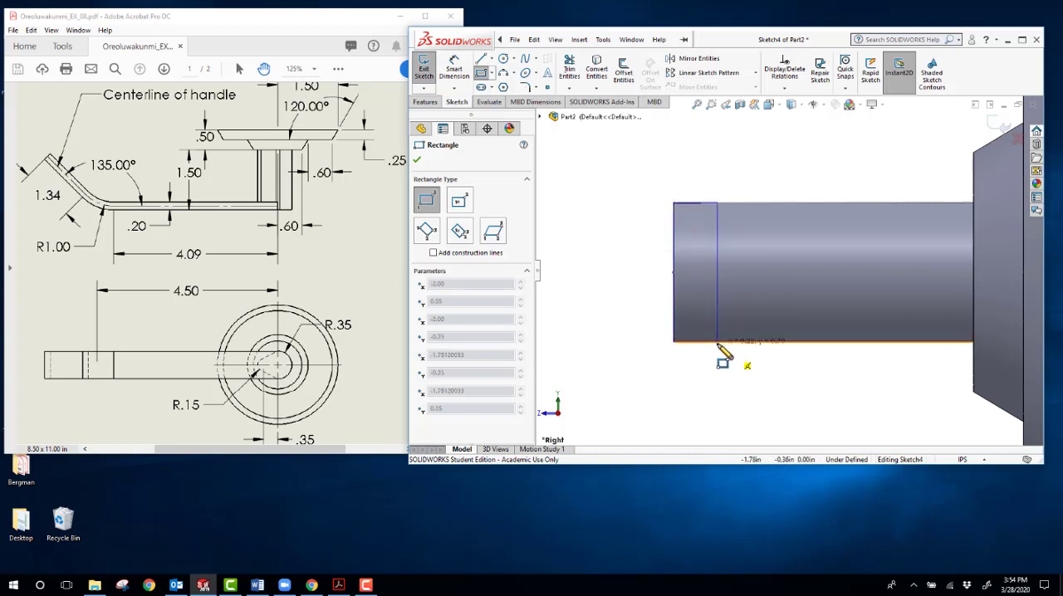
{"action": "left_click", "coordinate": [719, 344]}
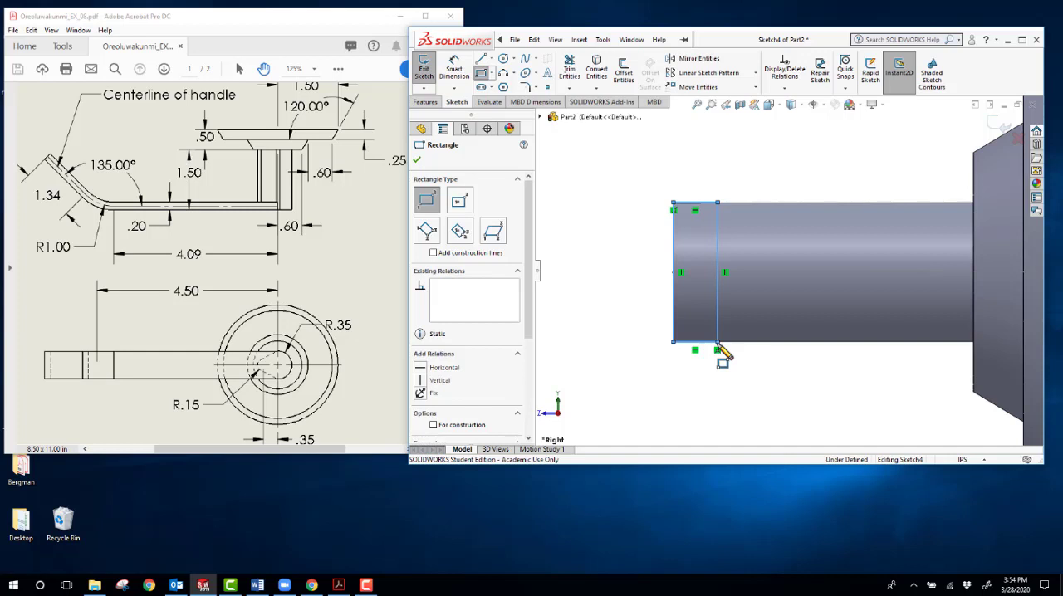
{"action": "key", "text": "Escape"}
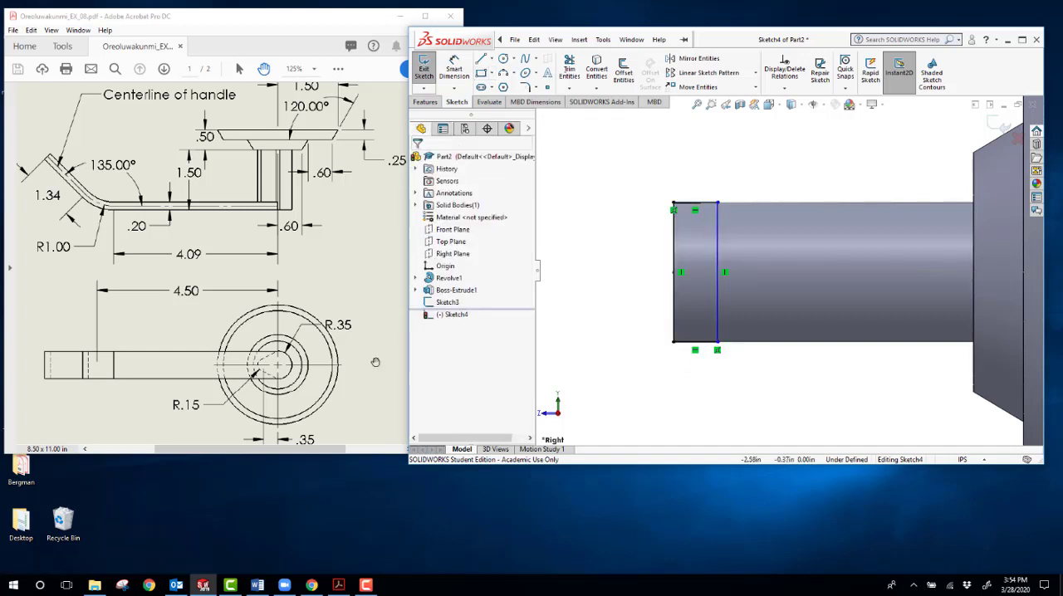
Step: Dimension the rectangle's short side along the post to 0.20 in and close the profile sketch
{"action": "scroll", "coordinate": [351, 349], "scroll_direction": "up", "scroll_amount": 1}
{"action": "scroll", "coordinate": [351, 350], "scroll_direction": "down", "scroll_amount": 3}
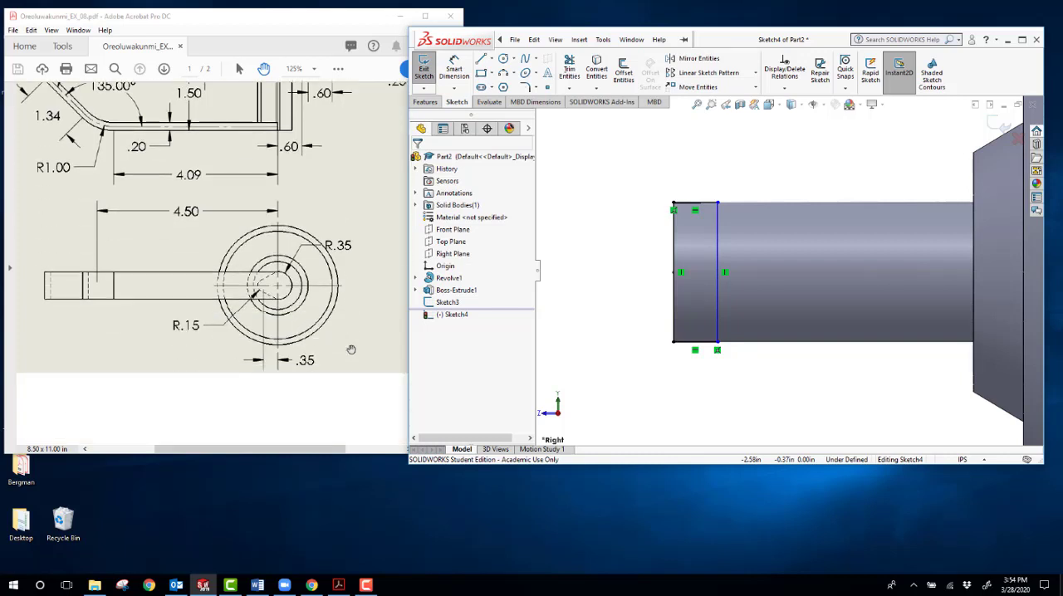
{"action": "scroll", "coordinate": [352, 350], "scroll_direction": "up", "scroll_amount": 2}
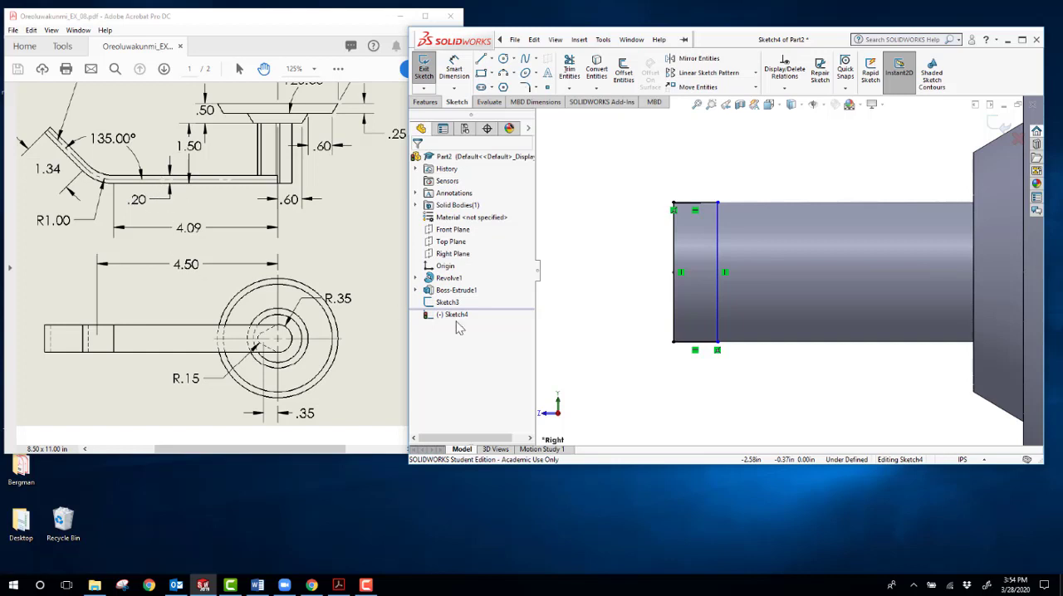
{"action": "left_click", "coordinate": [461, 73]}
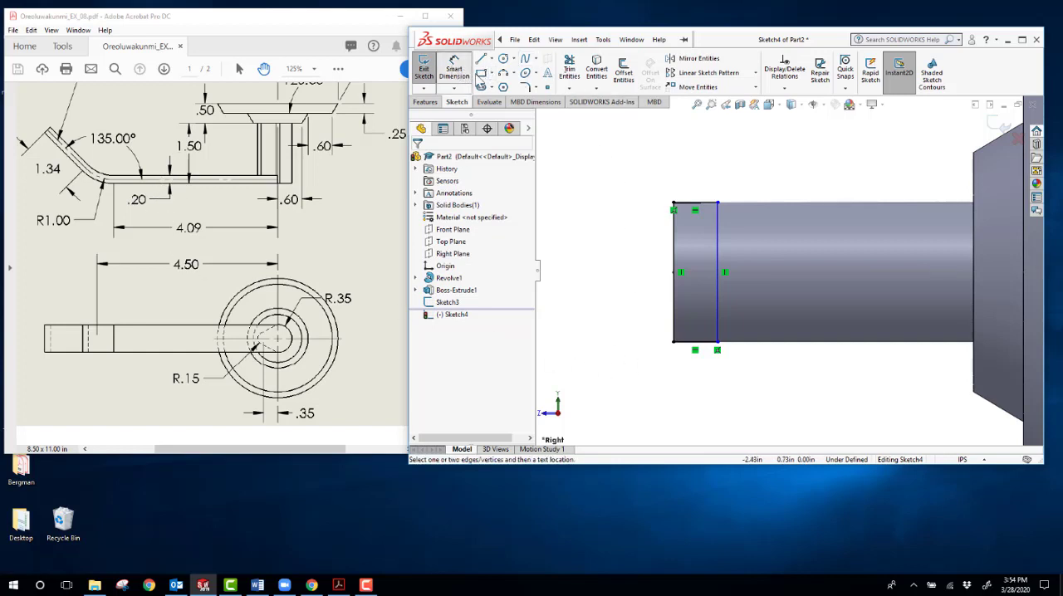
{"action": "left_click", "coordinate": [697, 210]}
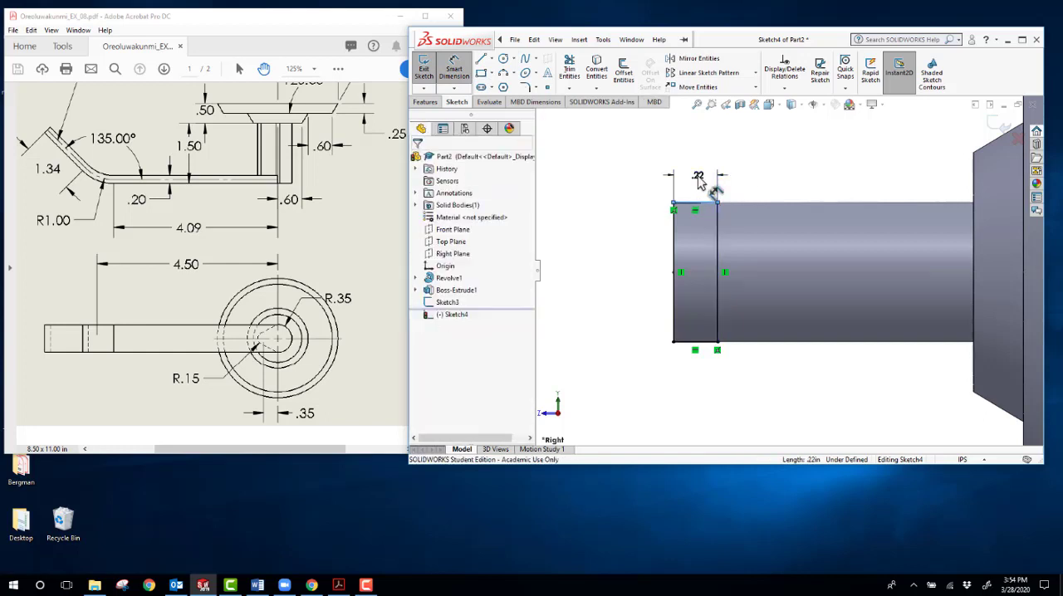
{"action": "left_click", "coordinate": [698, 183]}
{"action": "key", "text": "Return"}
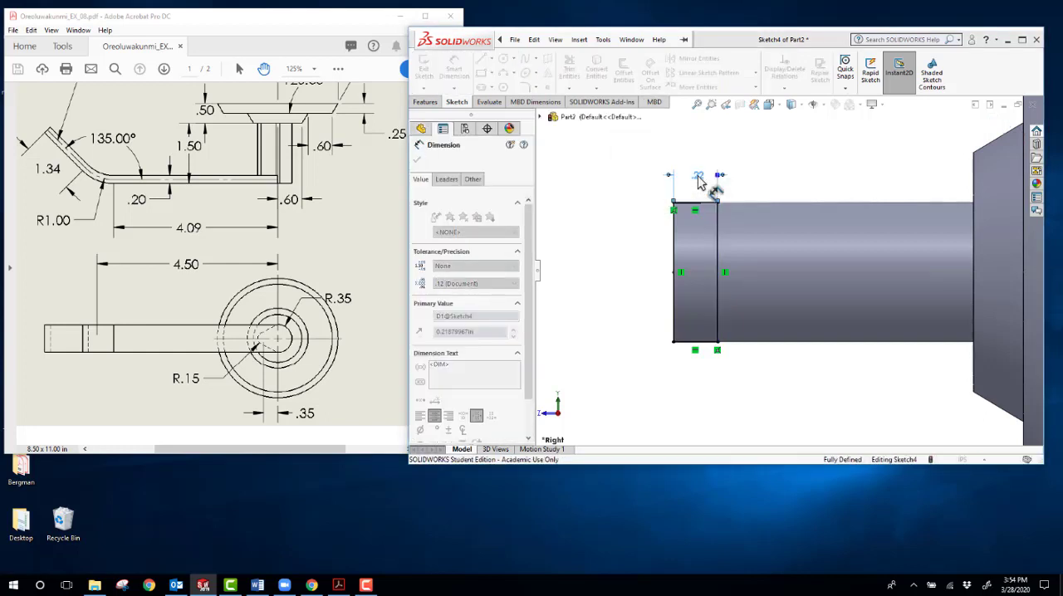
{"action": "scroll", "coordinate": [661, 241], "scroll_direction": "up", "scroll_amount": 4}
{"action": "middle_click_drag", "start_coordinate": [653, 247], "coordinate": [711, 274]}
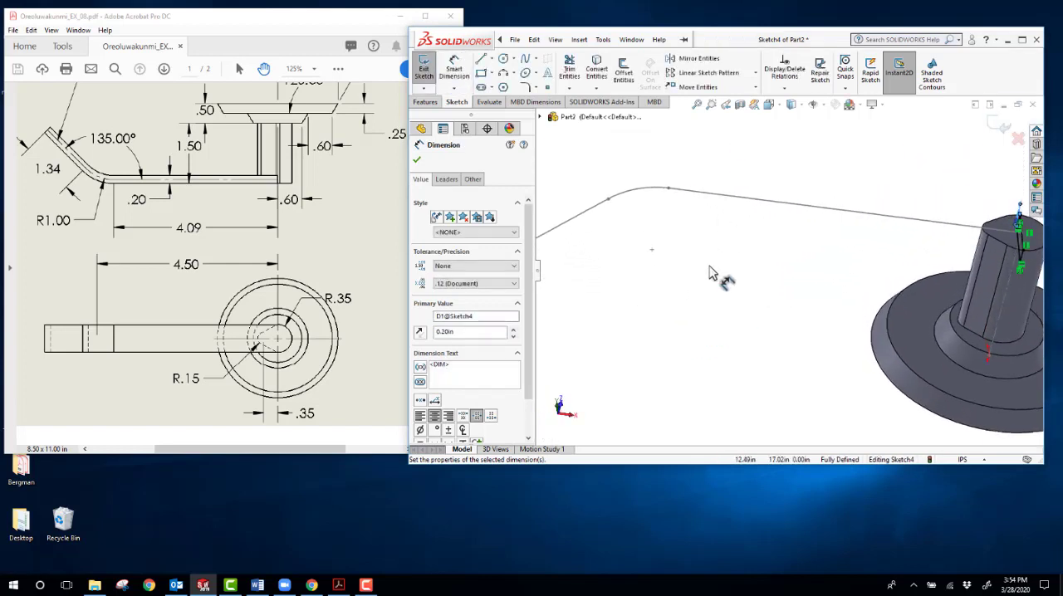
{"action": "scroll", "coordinate": [712, 274], "scroll_direction": "up", "scroll_amount": 2}
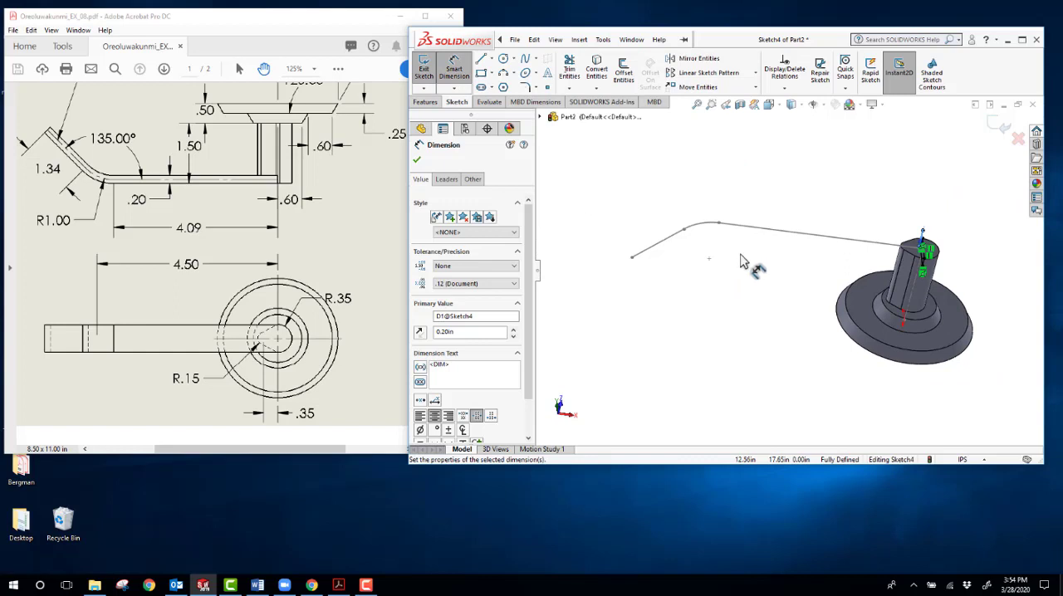
{"action": "left_click", "coordinate": [1002, 126]}
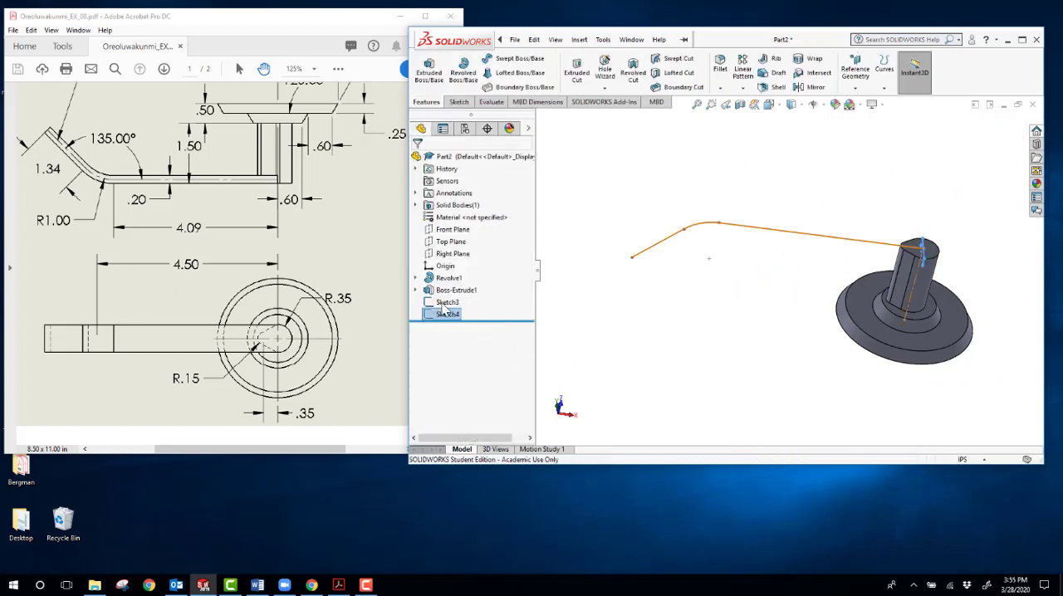
{"action": "left_click", "coordinate": [686, 322]}
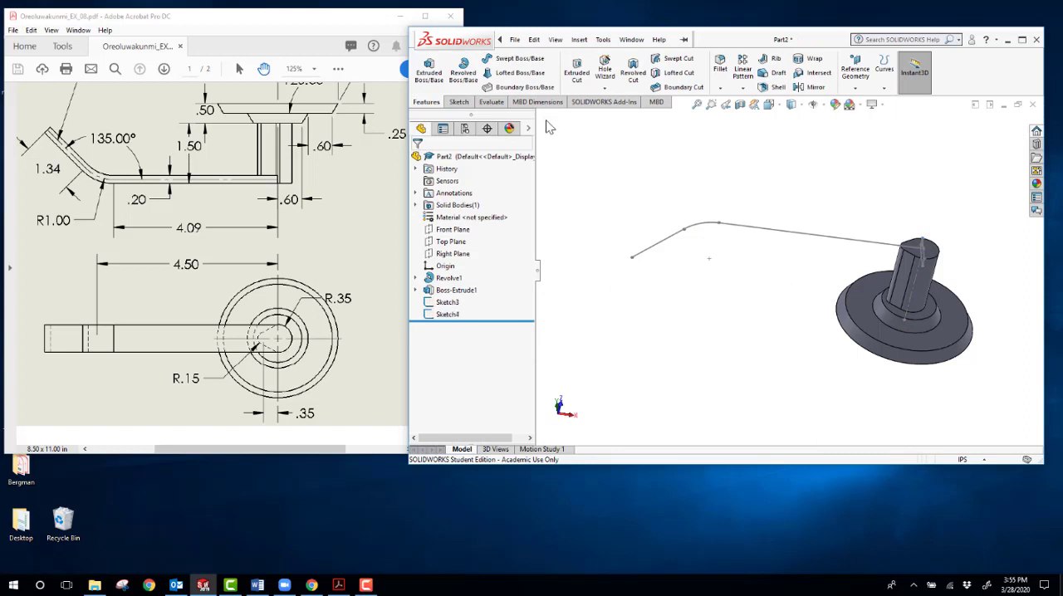
Step: Create a boss sweep with Sketch4 as the profile and Sketch3 as the path to form the bent lever arm
{"action": "left_click", "coordinate": [515, 40]}
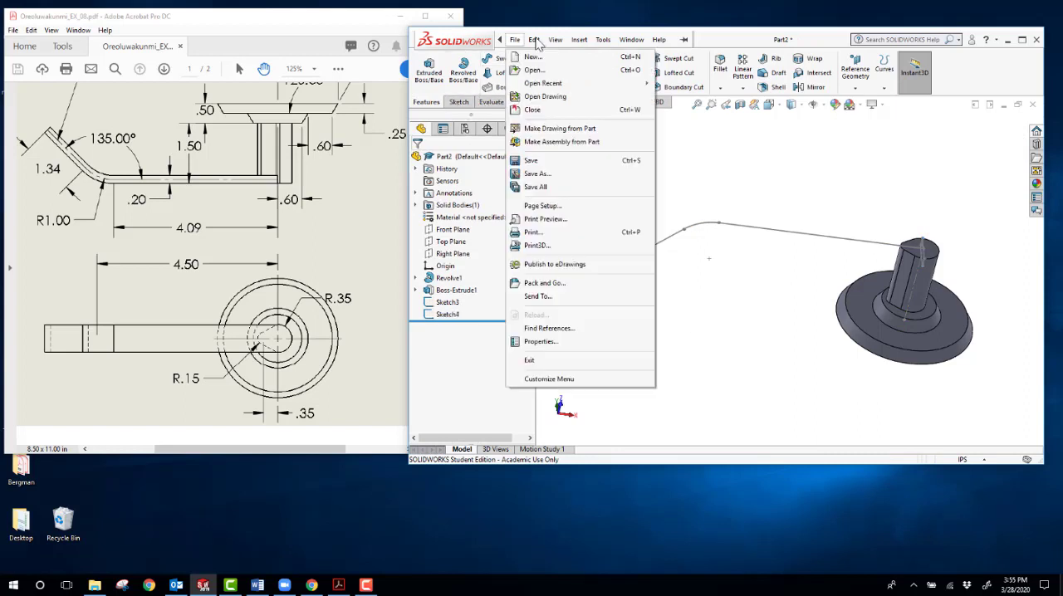
{"action": "left_click", "coordinate": [579, 40]}
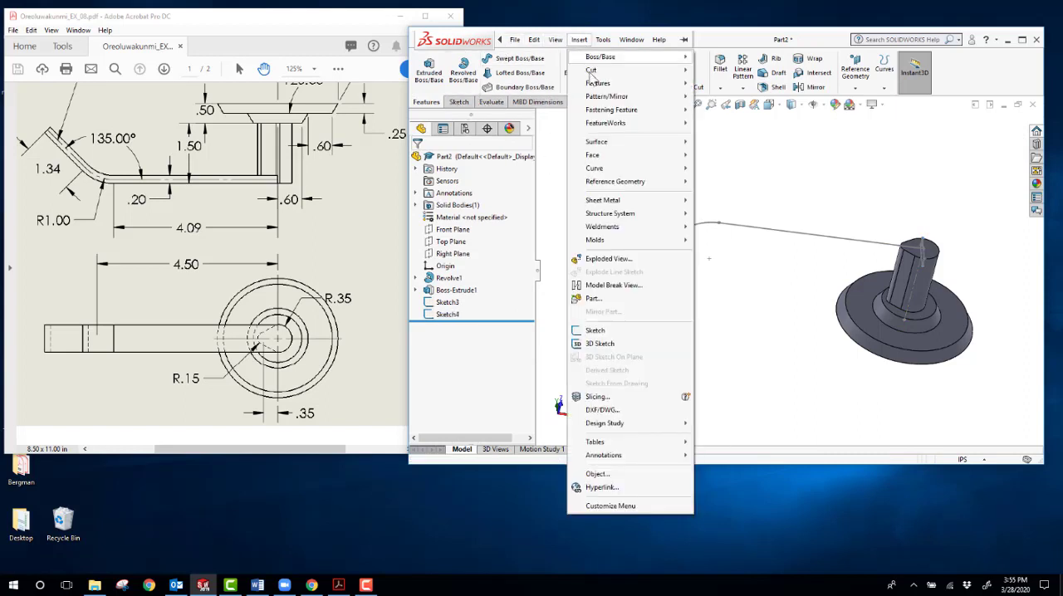
{"action": "mouse_move", "coordinate": [598, 83]}
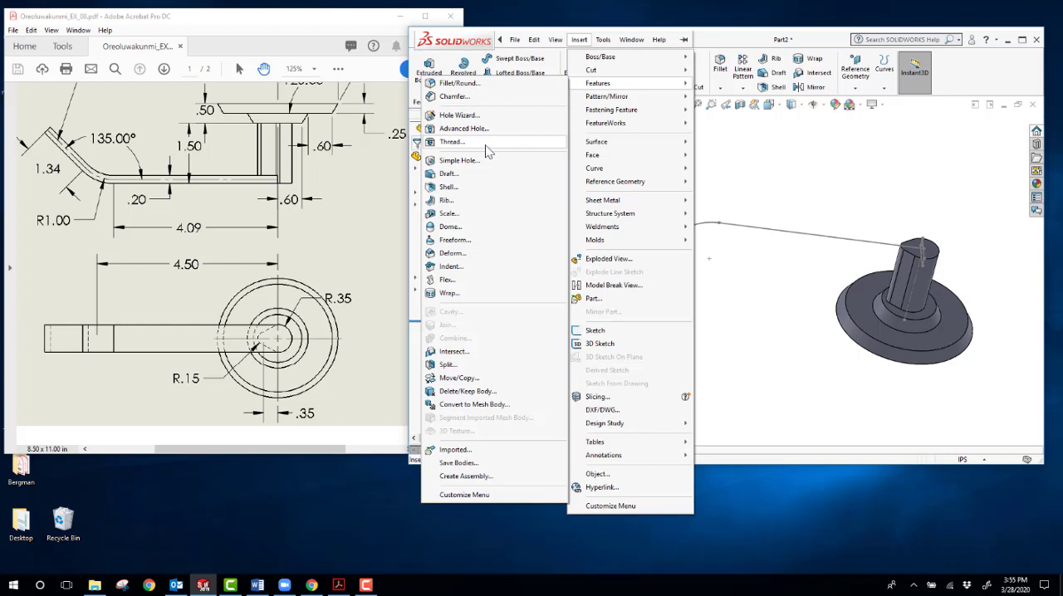
{"action": "mouse_move", "coordinate": [602, 149]}
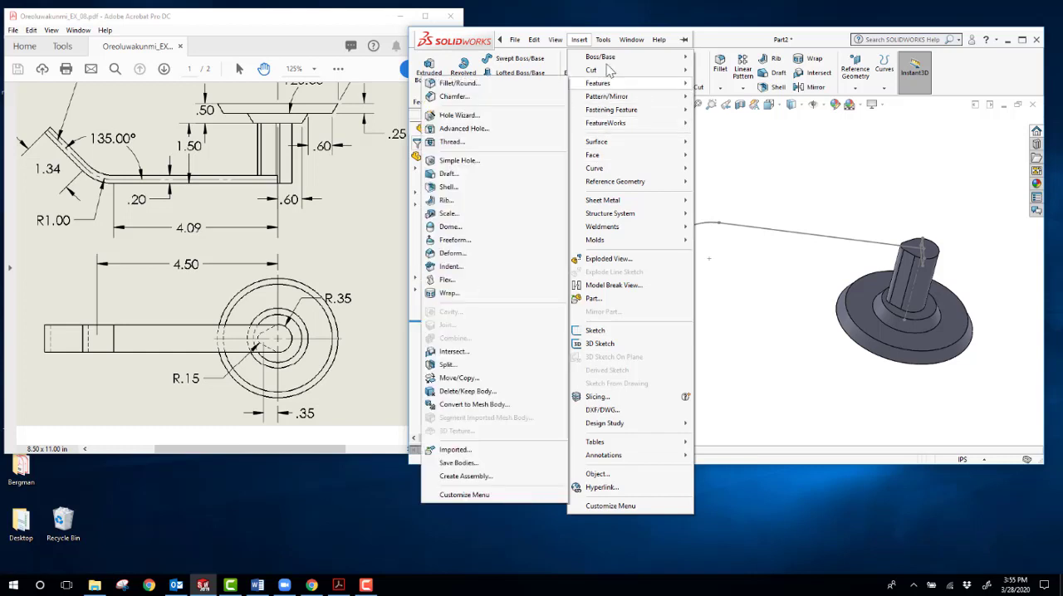
{"action": "mouse_move", "coordinate": [607, 65]}
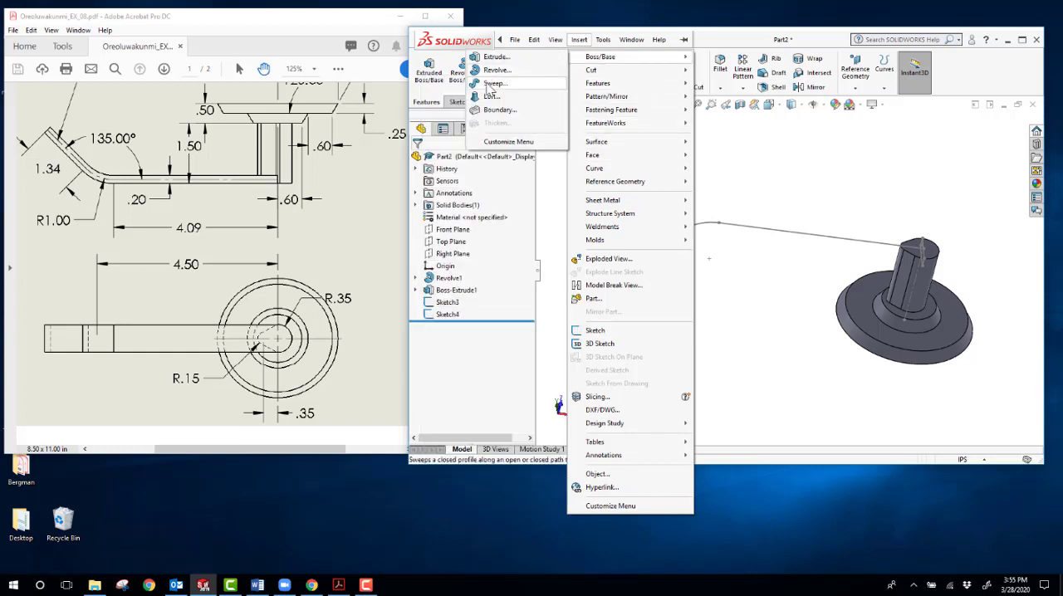
{"action": "left_click", "coordinate": [492, 84]}
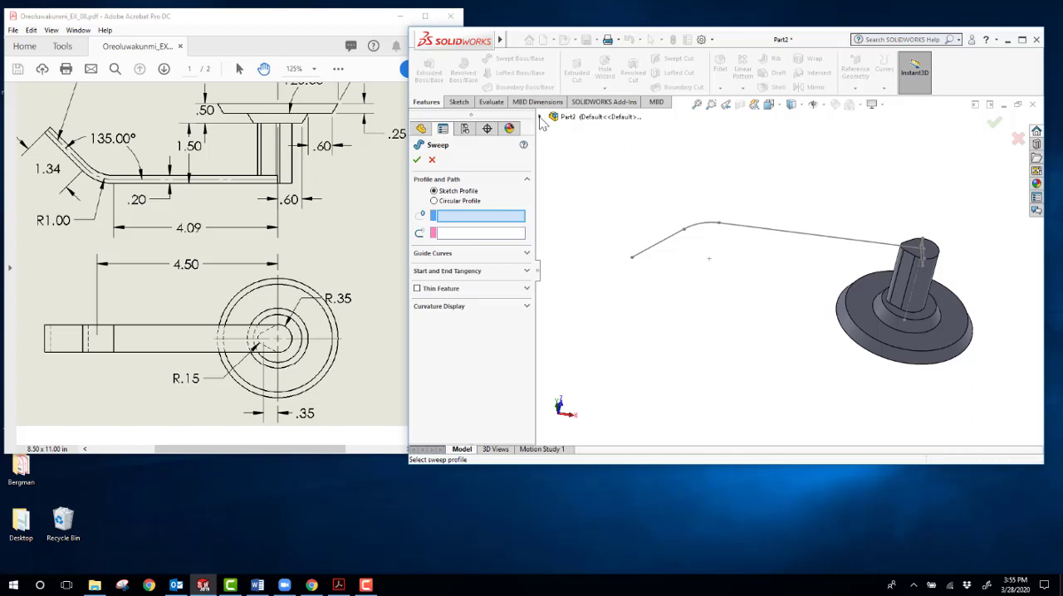
{"action": "left_click", "coordinate": [540, 117]}
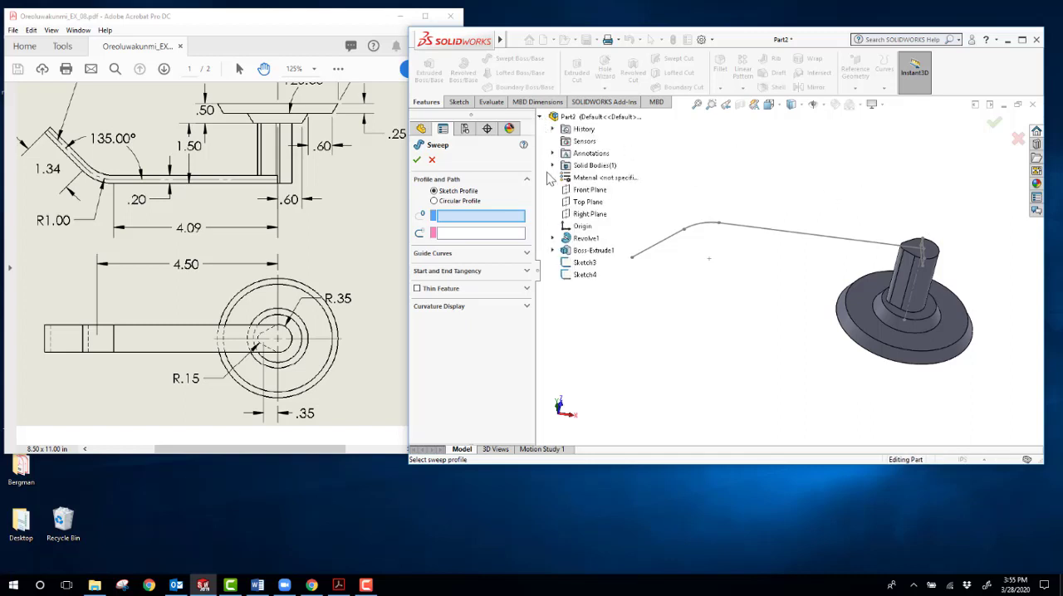
{"action": "left_click", "coordinate": [585, 275]}
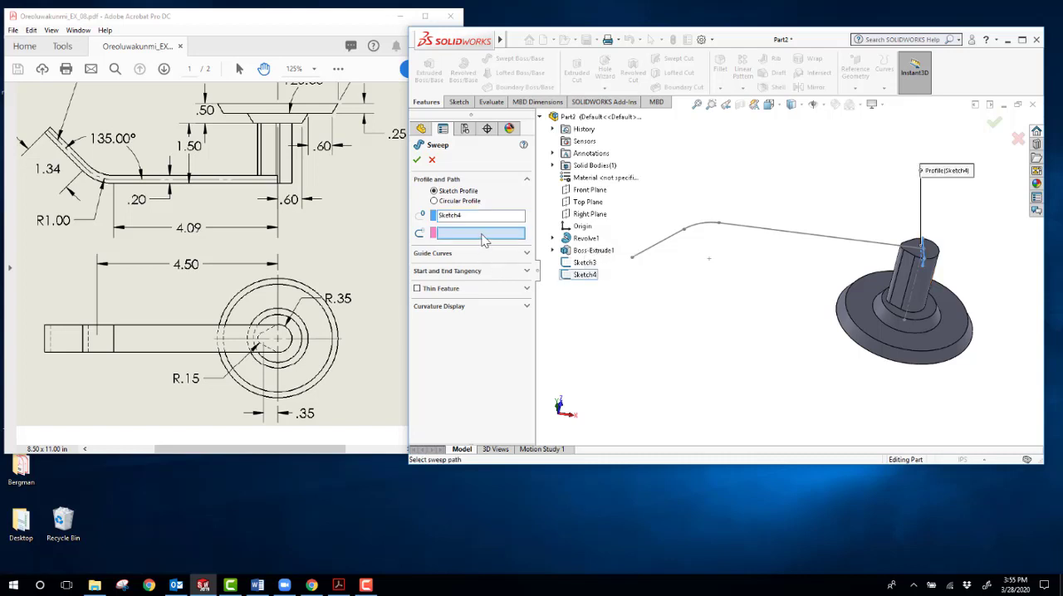
{"action": "left_click", "coordinate": [585, 263]}
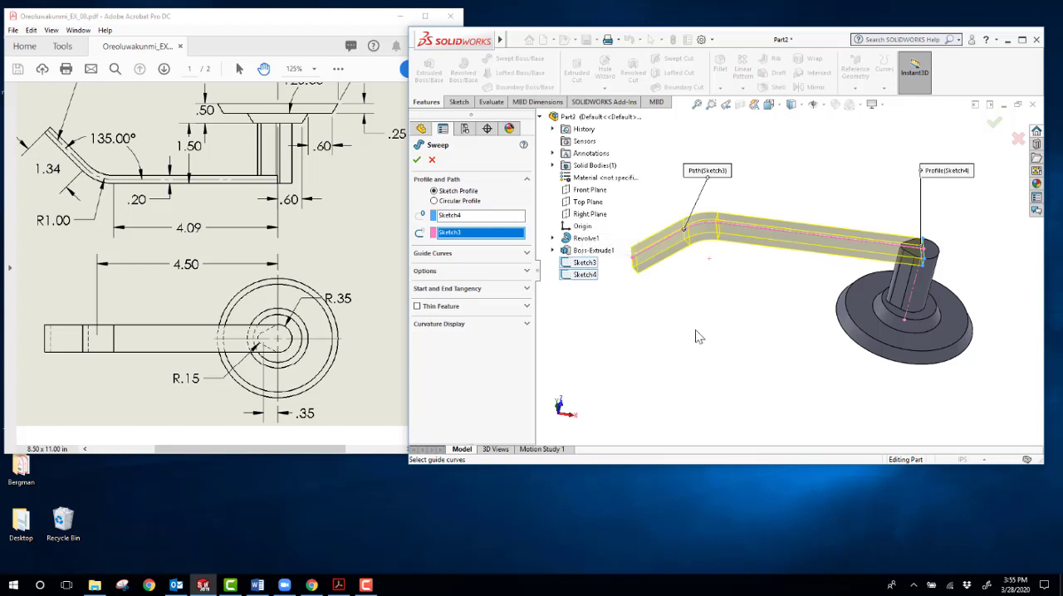
{"action": "middle_click_drag", "start_coordinate": [695, 334], "coordinate": [684, 268]}
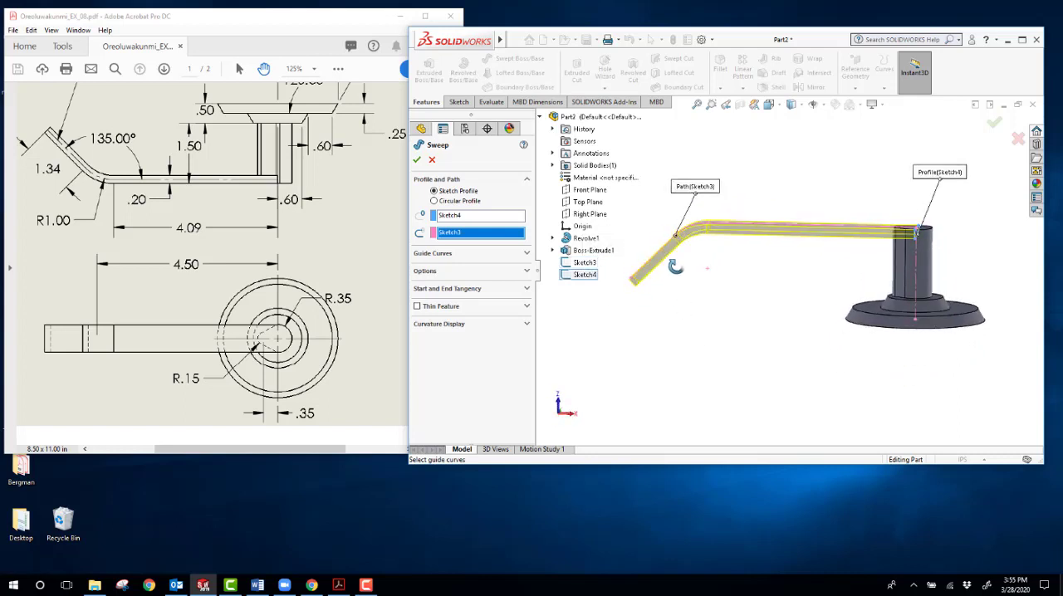
{"action": "left_click", "coordinate": [995, 127]}
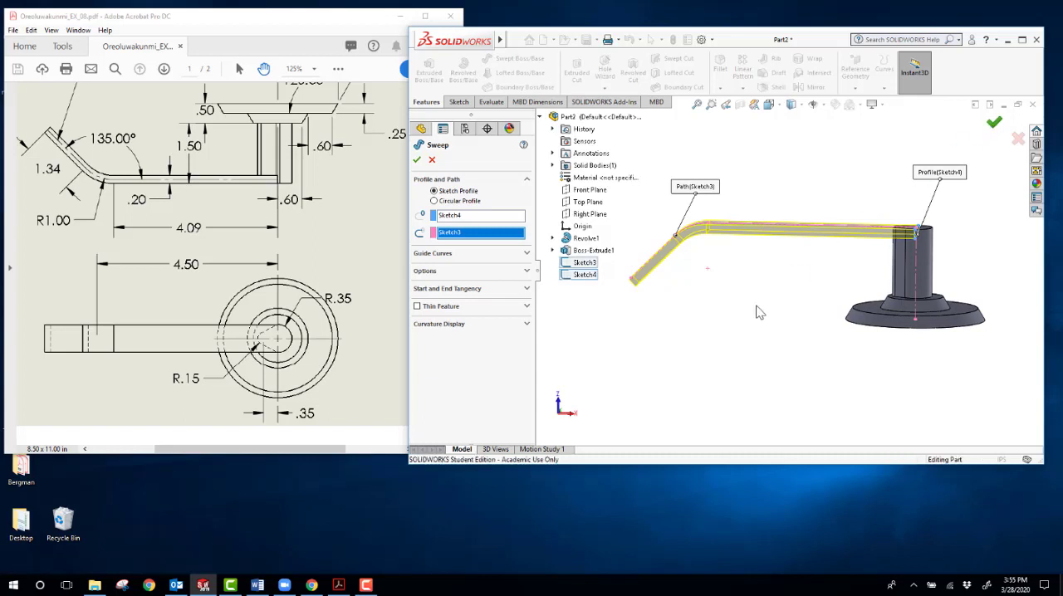
Step: Accept the sweep, inspect the finished lever arm from an angle, and set the model to the Front view
{"action": "left_click", "coordinate": [758, 312]}
{"action": "middle_click_drag", "start_coordinate": [806, 311], "coordinate": [817, 389]}
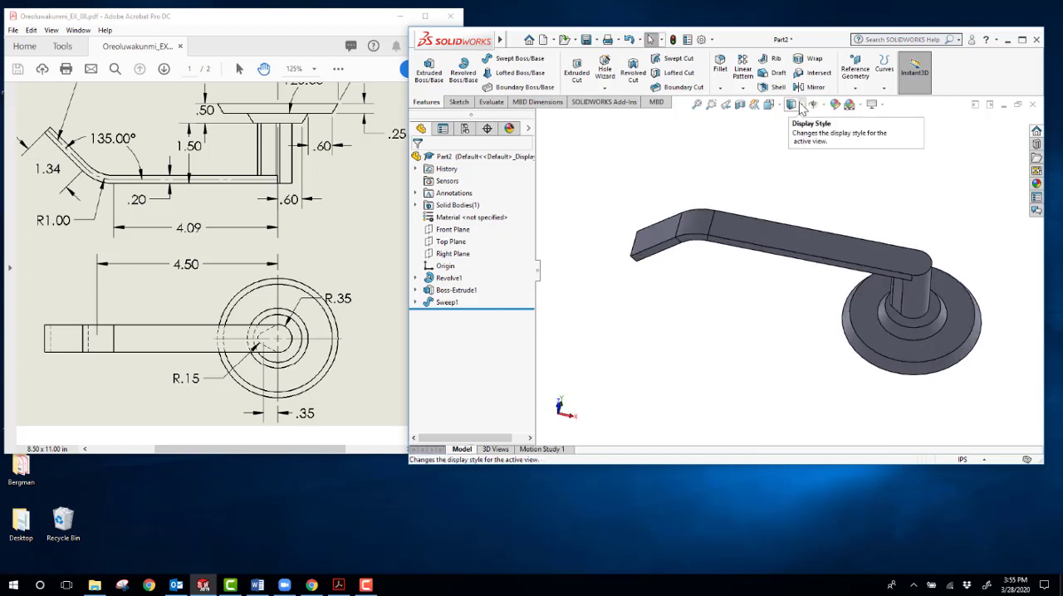
{"action": "left_click", "coordinate": [769, 105]}
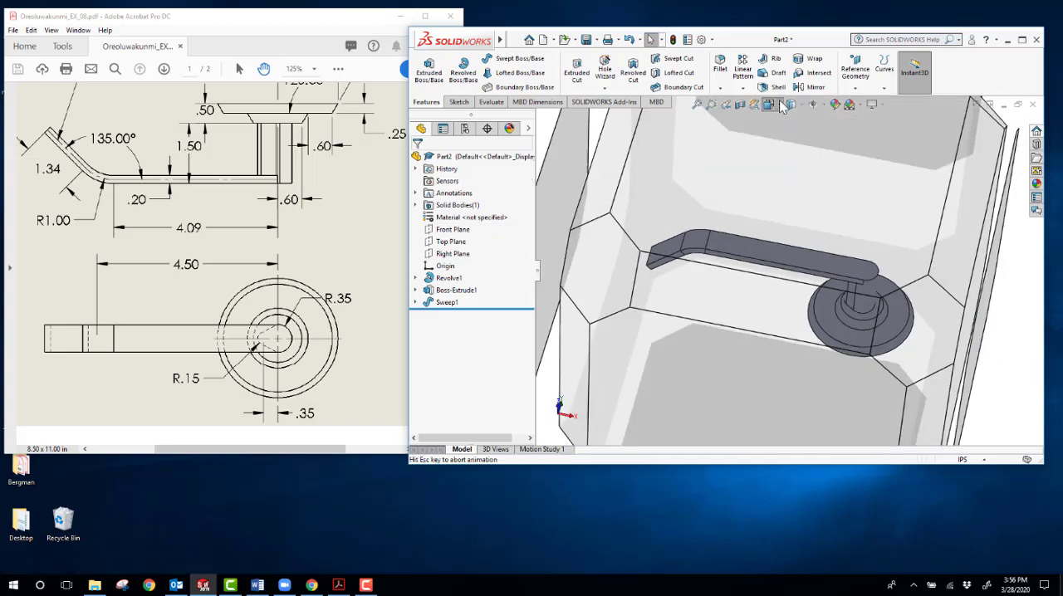
{"action": "left_click", "coordinate": [717, 240]}
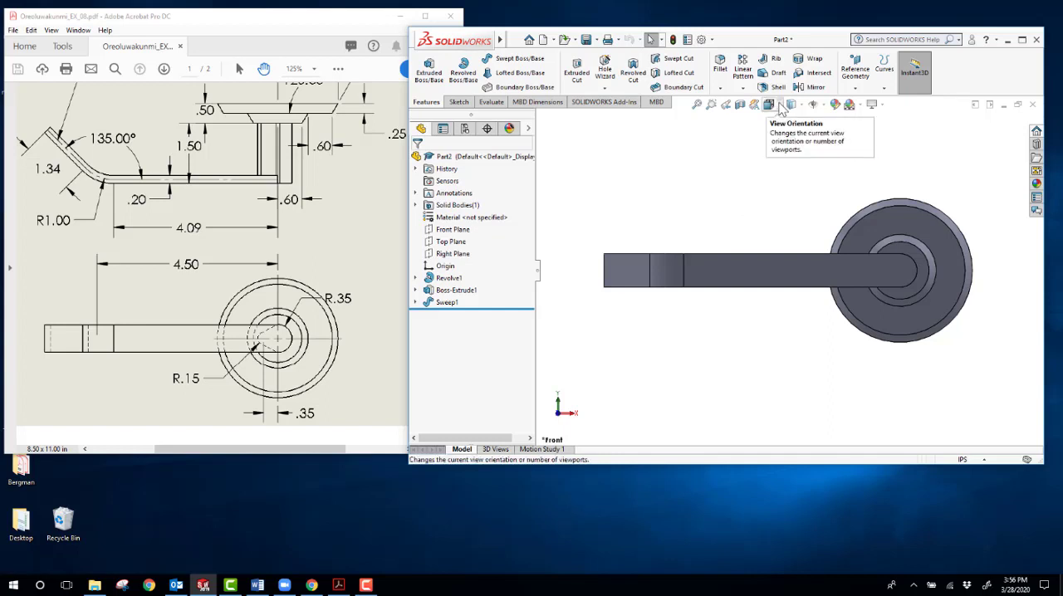
Step: Set the model to the Top view and compare its side profile with the matching view in the drawing
{"action": "left_click", "coordinate": [780, 107]}
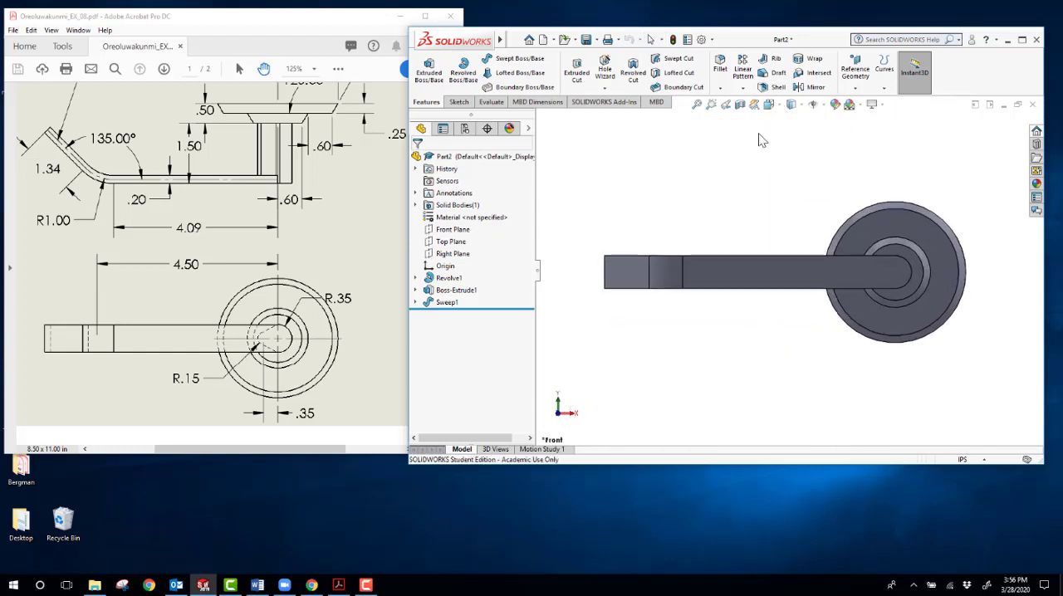
{"action": "left_click", "coordinate": [781, 112]}
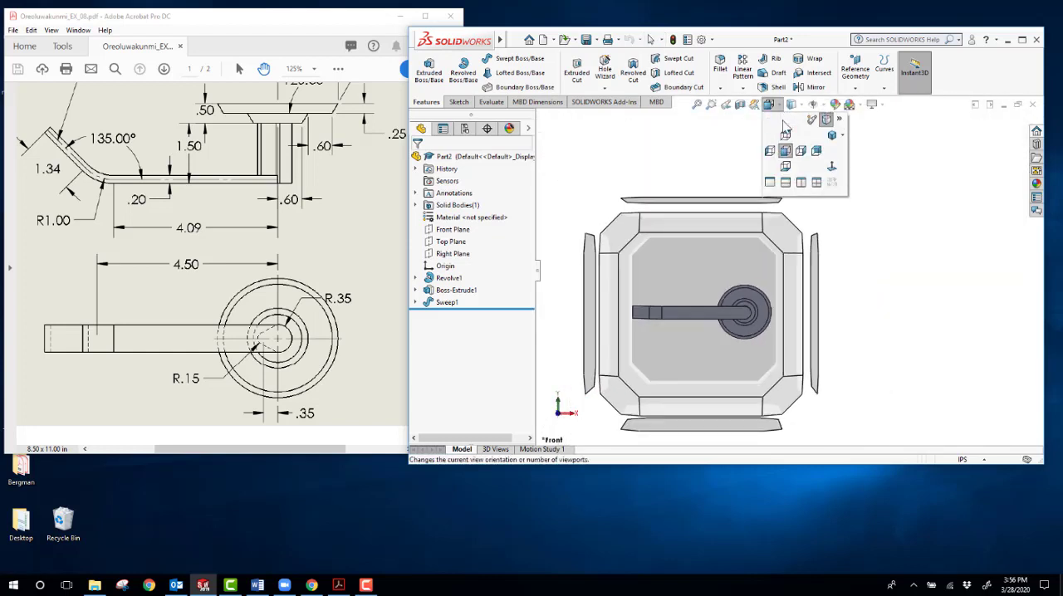
{"action": "left_click", "coordinate": [790, 138]}
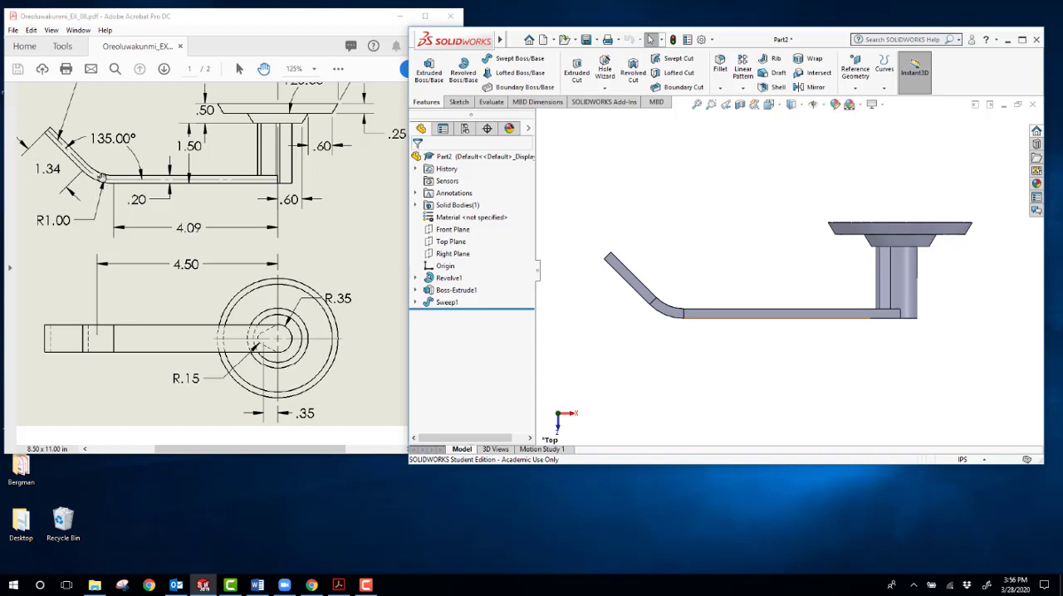
{"action": "scroll", "coordinate": [124, 227], "scroll_direction": "up", "scroll_amount": 1}
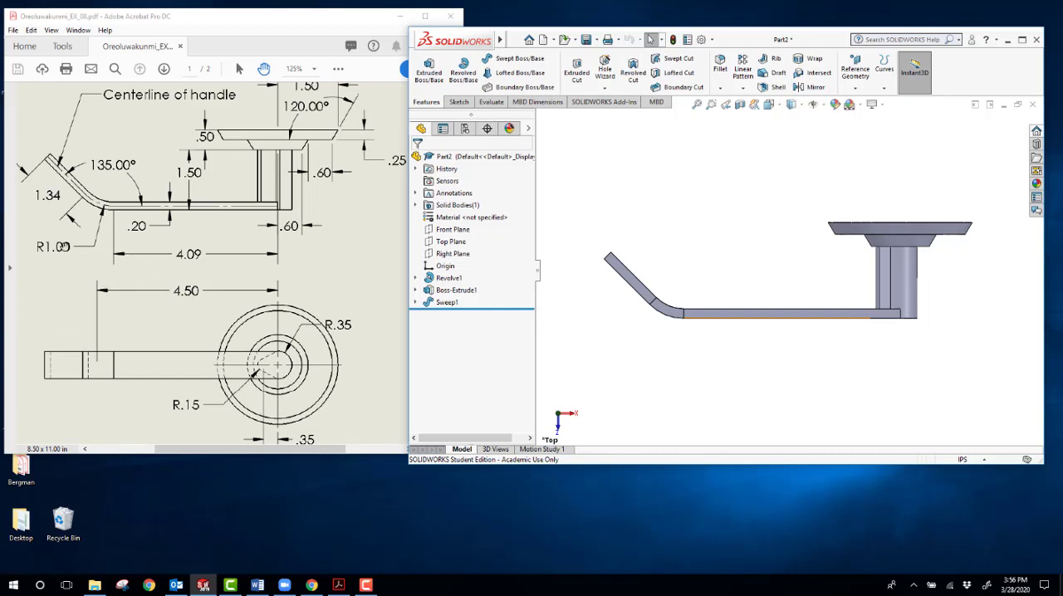
Step: Measure the short end edge of the lever arm where it meets the post
{"action": "left_click", "coordinate": [490, 102]}
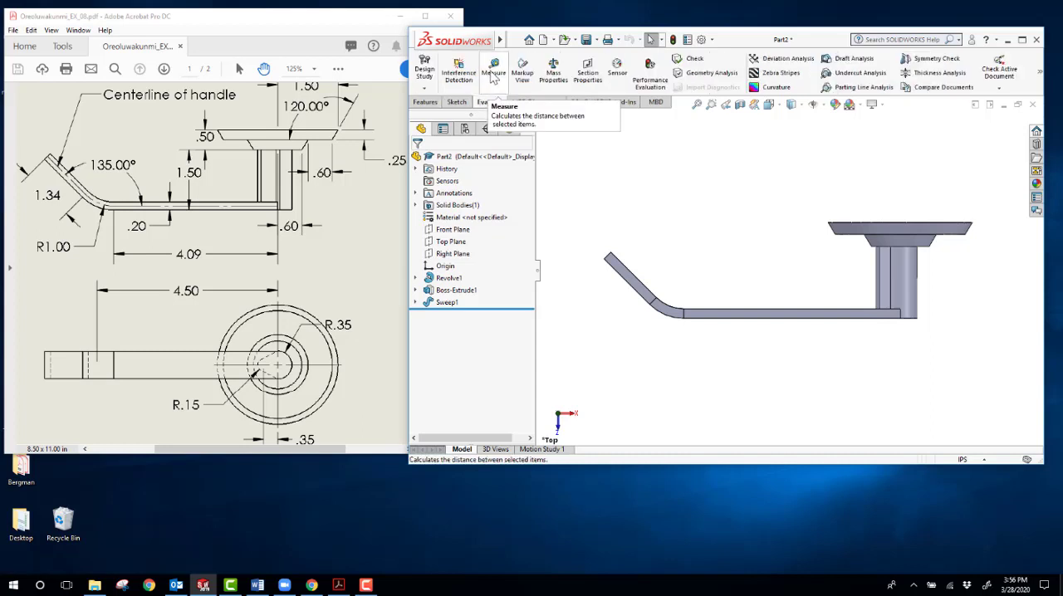
{"action": "left_click", "coordinate": [493, 68]}
{"action": "scroll", "coordinate": [869, 358], "scroll_direction": "down", "scroll_amount": 3}
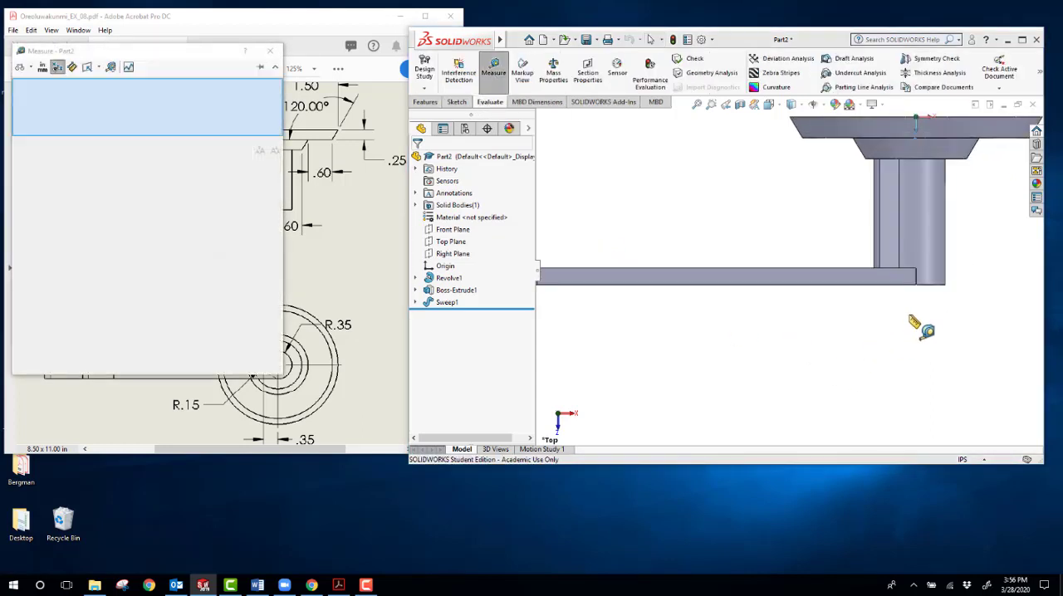
{"action": "scroll", "coordinate": [920, 326], "scroll_direction": "down", "scroll_amount": 2}
{"action": "left_click", "coordinate": [896, 252]}
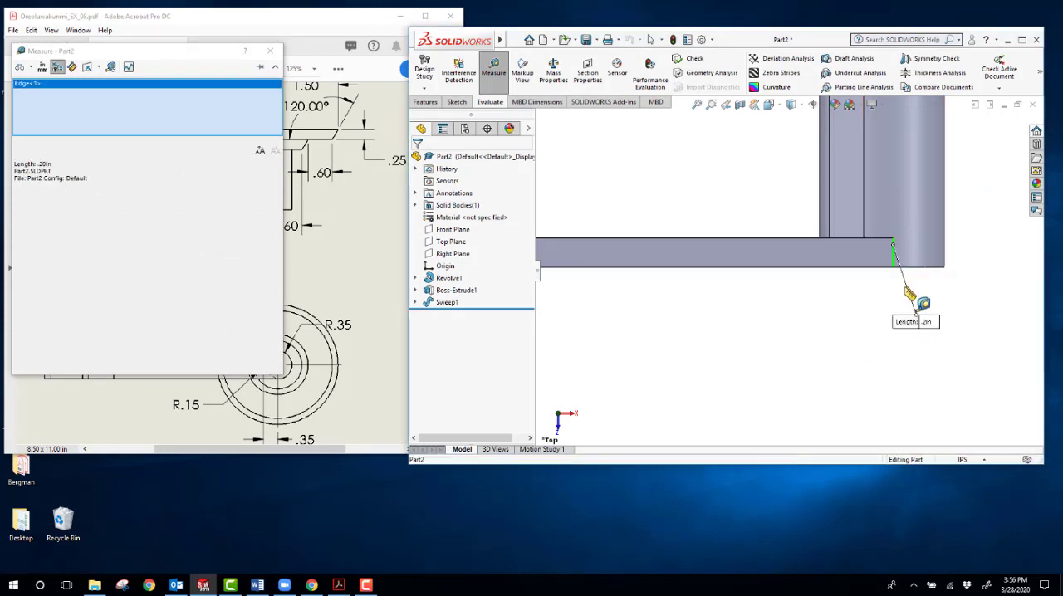
Step: Measure the distance from that end edge to the edge where the arm's bend begins, and end the measurement
{"action": "scroll", "coordinate": [914, 301], "scroll_direction": "up", "scroll_amount": 4}
{"action": "scroll", "coordinate": [667, 266], "scroll_direction": "down", "scroll_amount": 3}
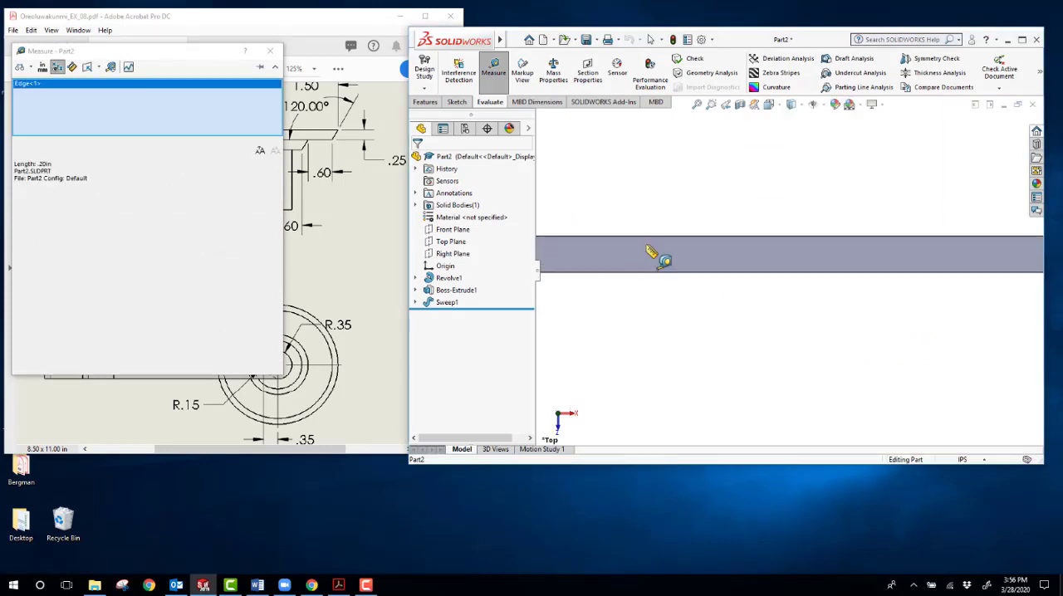
{"action": "scroll", "coordinate": [795, 285], "scroll_direction": "up", "scroll_amount": 2}
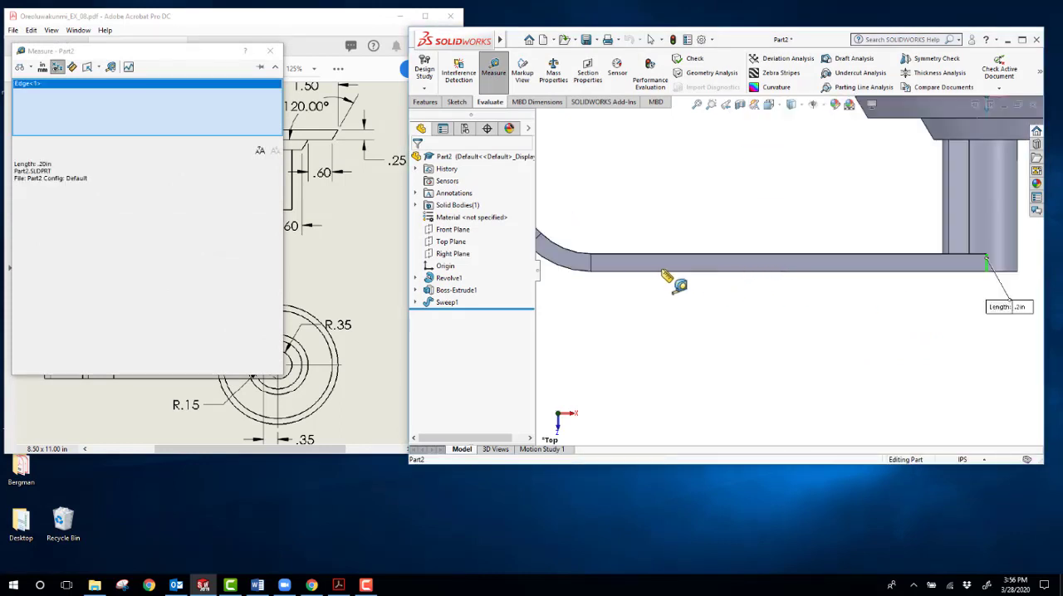
{"action": "left_click", "coordinate": [598, 269]}
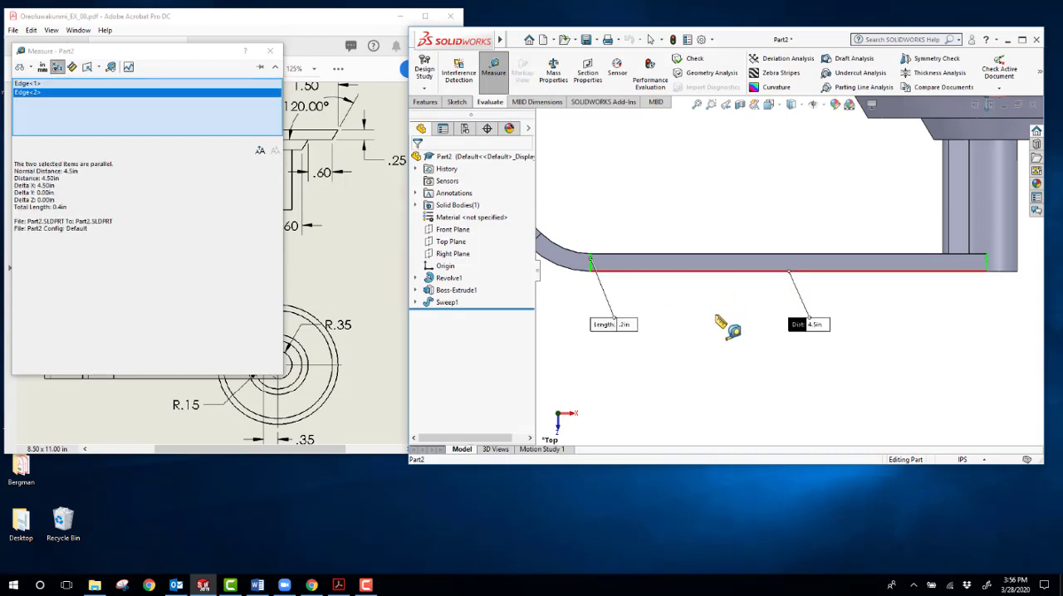
{"action": "scroll", "coordinate": [729, 328], "scroll_direction": "up", "scroll_amount": 2}
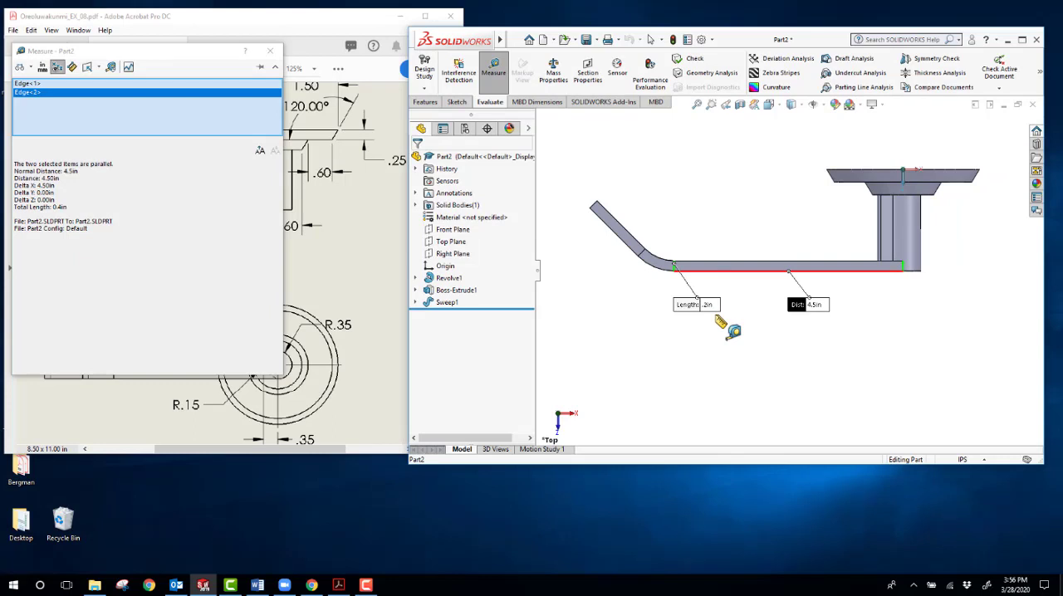
{"action": "key", "text": "Escape"}
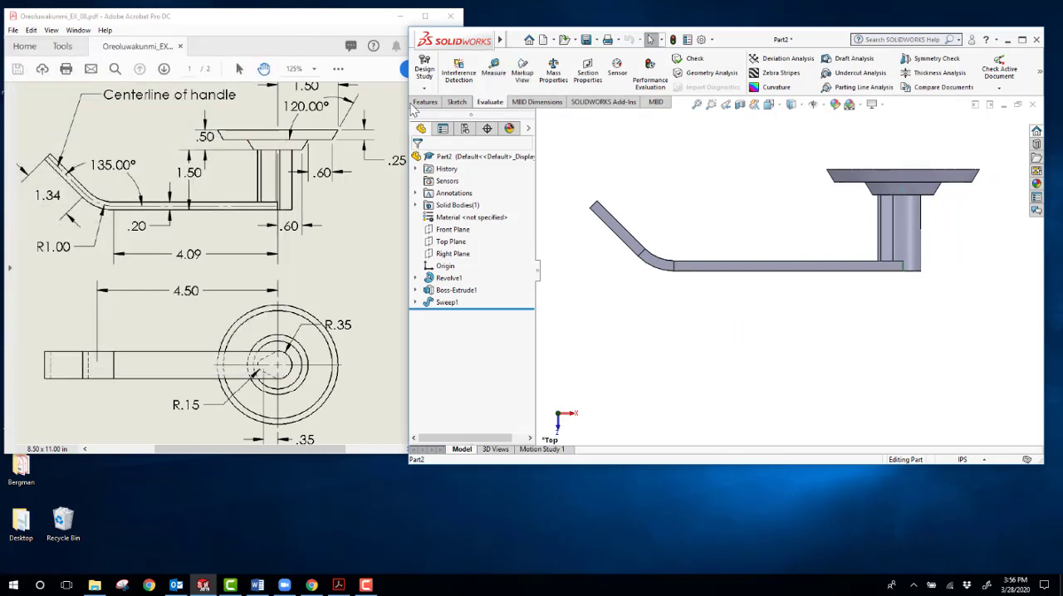
Step: Orbit the handle to an angled view, switch to the exercise PDF in Acrobat, widen its window and review the Final Result image on page 2
{"action": "middle_click_drag", "start_coordinate": [674, 286], "coordinate": [702, 230]}
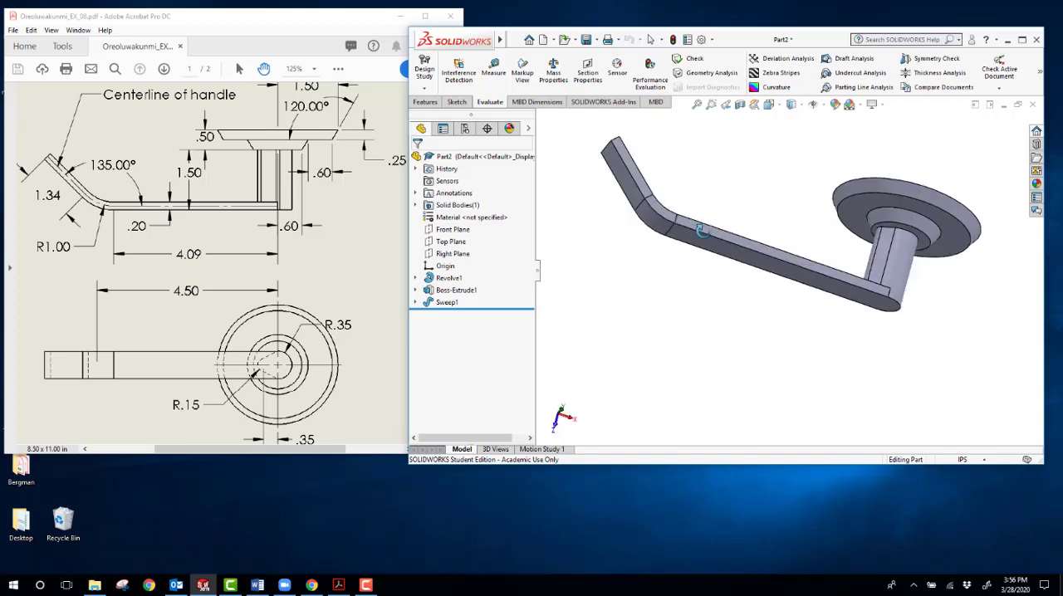
{"action": "left_click", "coordinate": [320, 37]}
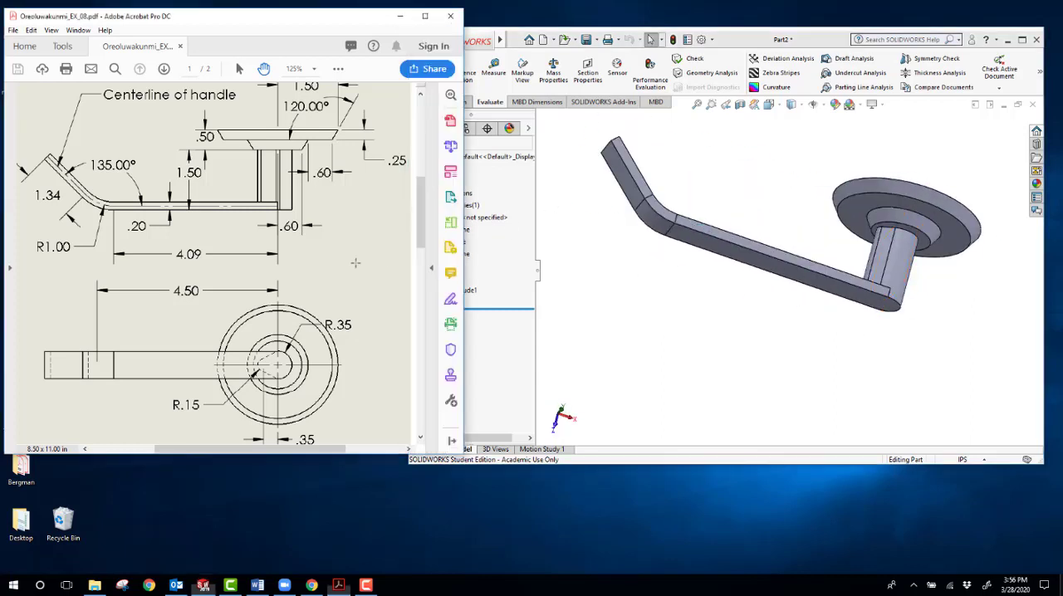
{"action": "mouse_move", "coordinate": [371, 30]}
{"action": "left_mouse_down"}
{"action": "mouse_move", "coordinate": [434, 49]}
{"action": "mouse_move", "coordinate": [548, 43]}
{"action": "left_mouse_up"}
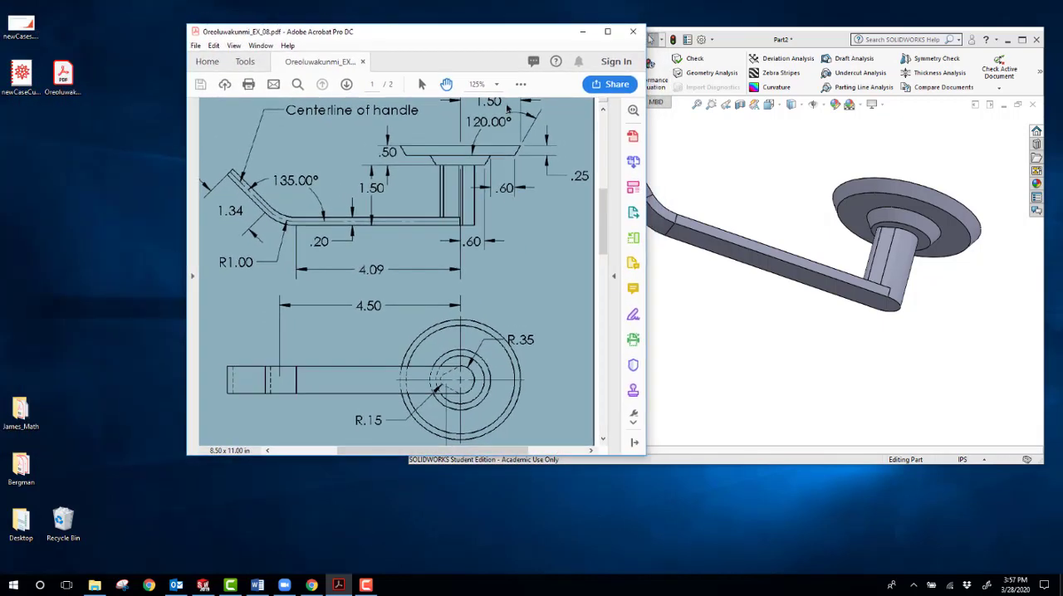
{"action": "scroll", "coordinate": [505, 214], "scroll_direction": "down", "scroll_amount": 10}
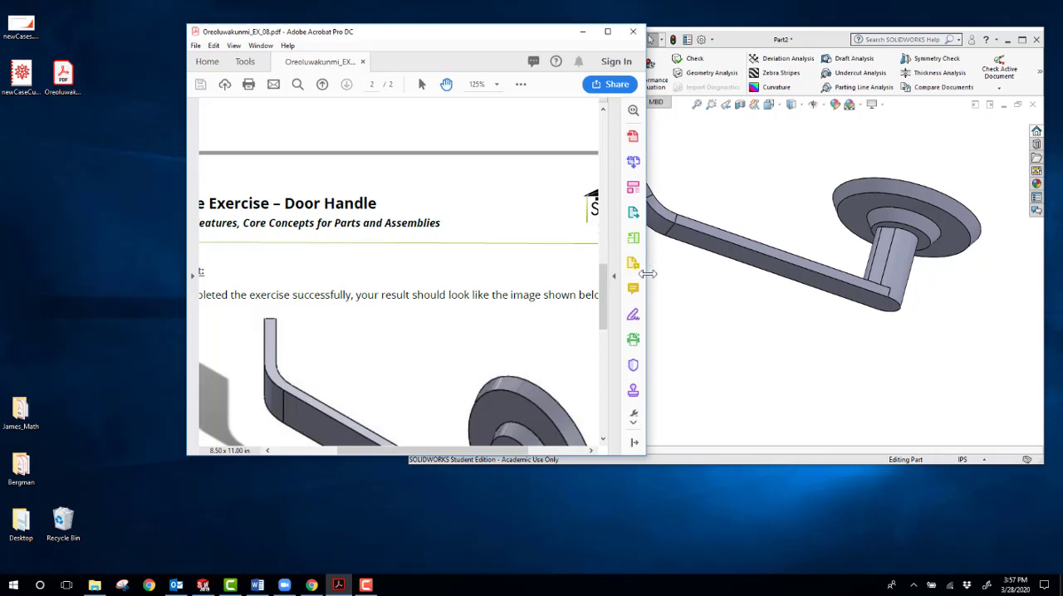
{"action": "left_click_drag", "start_coordinate": [647, 274], "coordinate": [917, 274]}
{"action": "scroll", "coordinate": [695, 302], "scroll_direction": "down", "scroll_amount": 3}
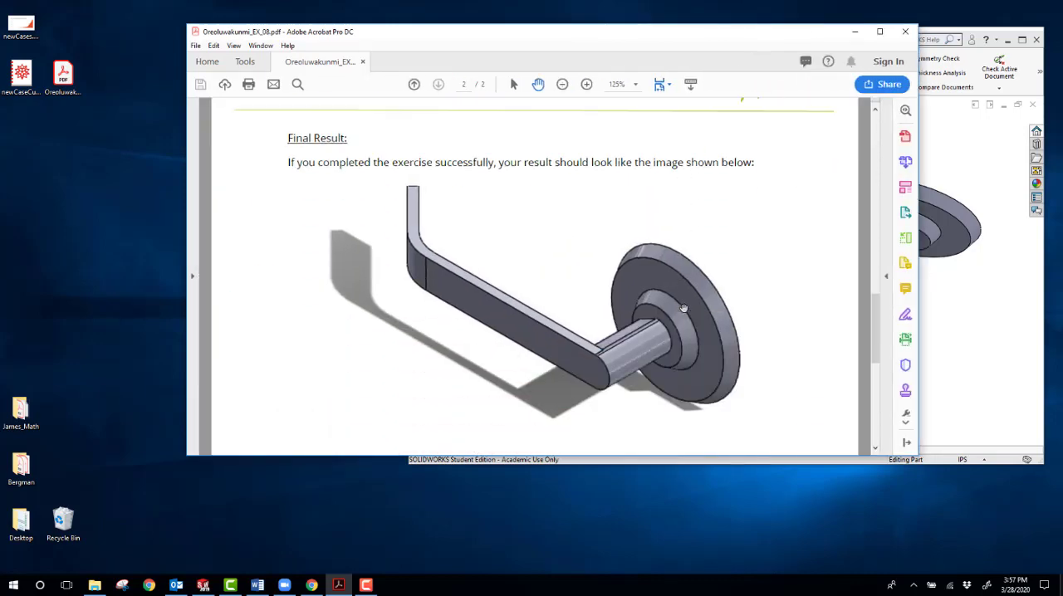
{"action": "scroll", "coordinate": [684, 308], "scroll_direction": "down", "scroll_amount": 2}
{"action": "scroll", "coordinate": [684, 308], "scroll_direction": "up", "scroll_amount": 5}
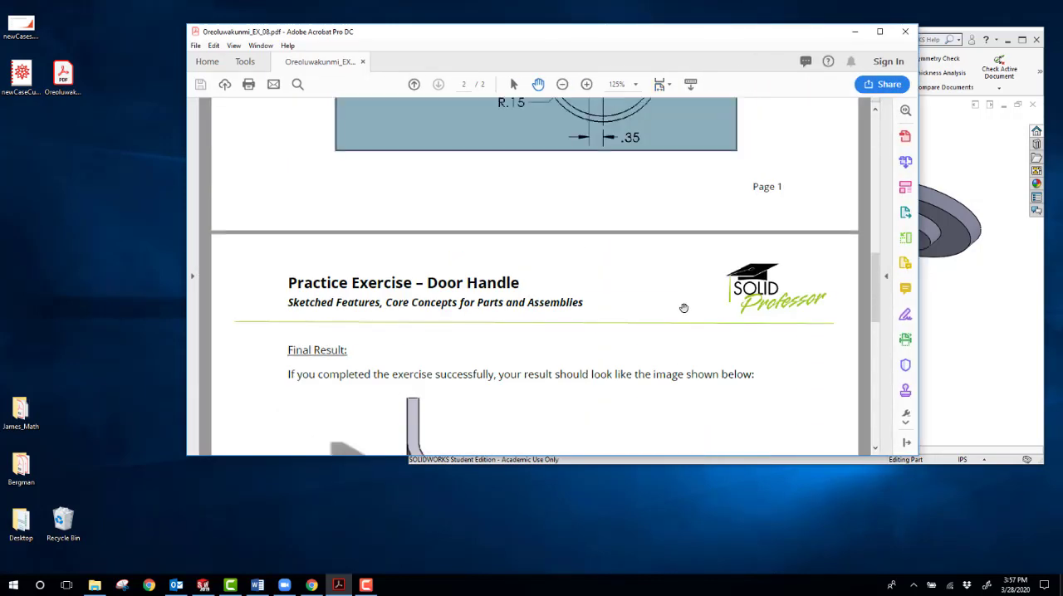
{"action": "scroll", "coordinate": [684, 308], "scroll_direction": "up", "scroll_amount": 10}
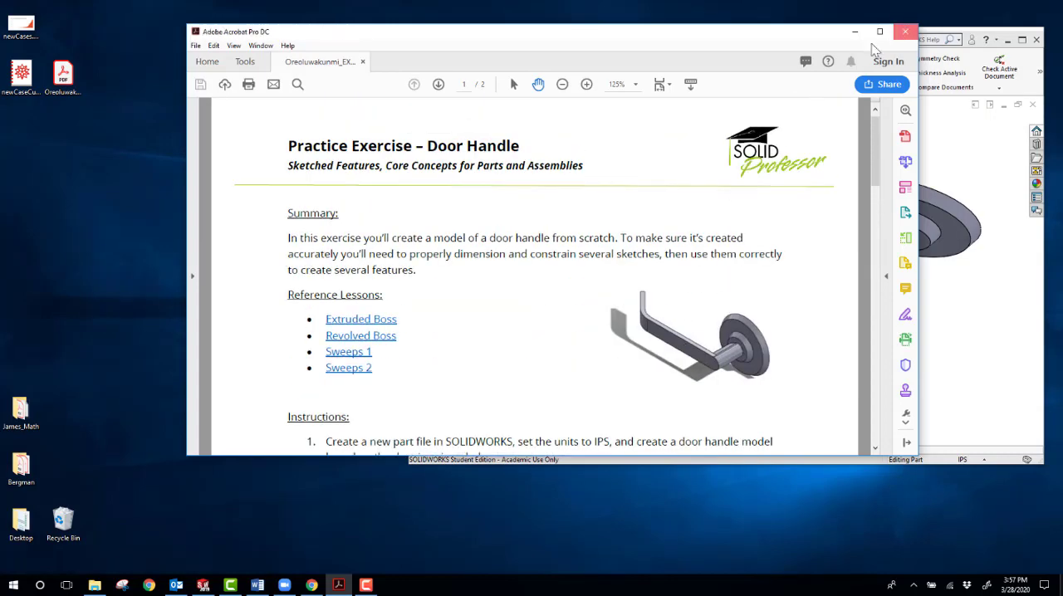
Step: Close the exercise PDF and move the SOLIDWORKS window to the middle of the desktop
{"action": "left_click", "coordinate": [904, 31]}
{"action": "left_click_drag", "start_coordinate": [754, 44], "coordinate": [596, 36]}
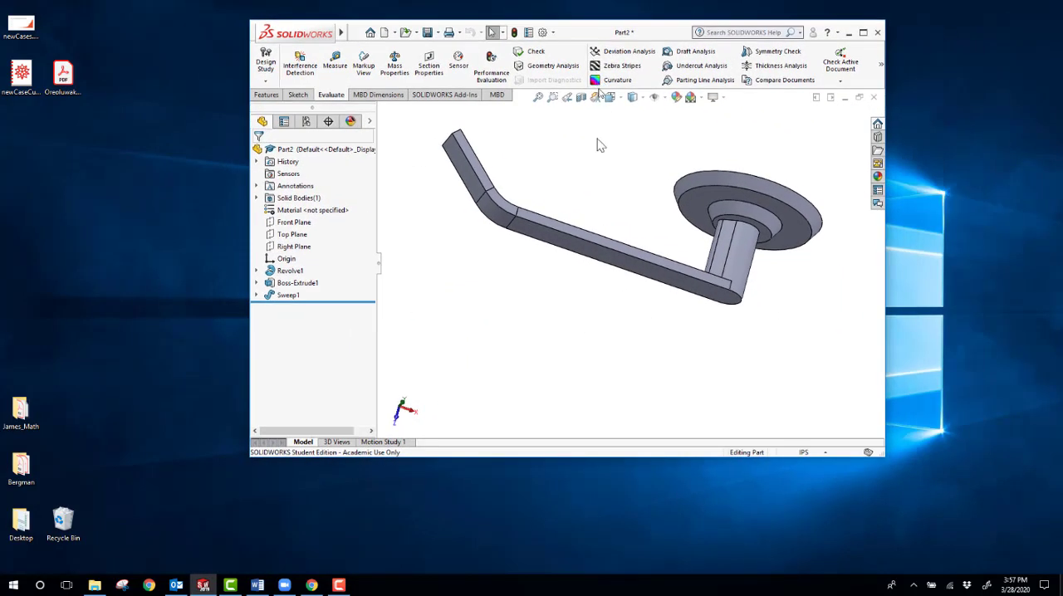